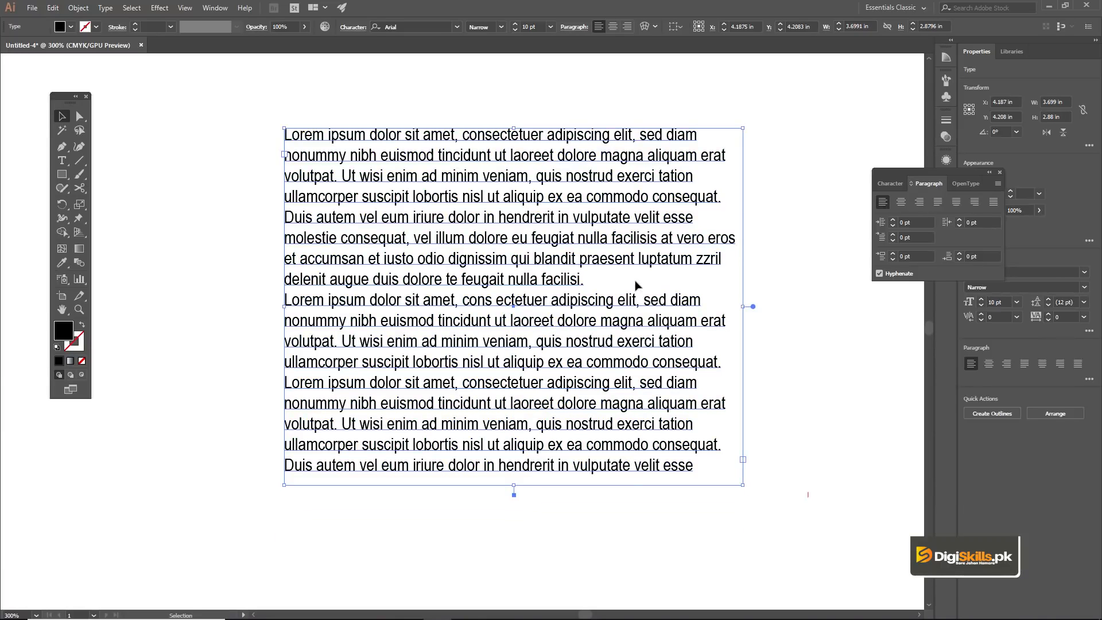
Step: Place the text cursor in the last line of the Lorem ipsum text, then lower the text frame's bottom edge slightly
double_click(700, 464)
key("ctrl+shift+a")
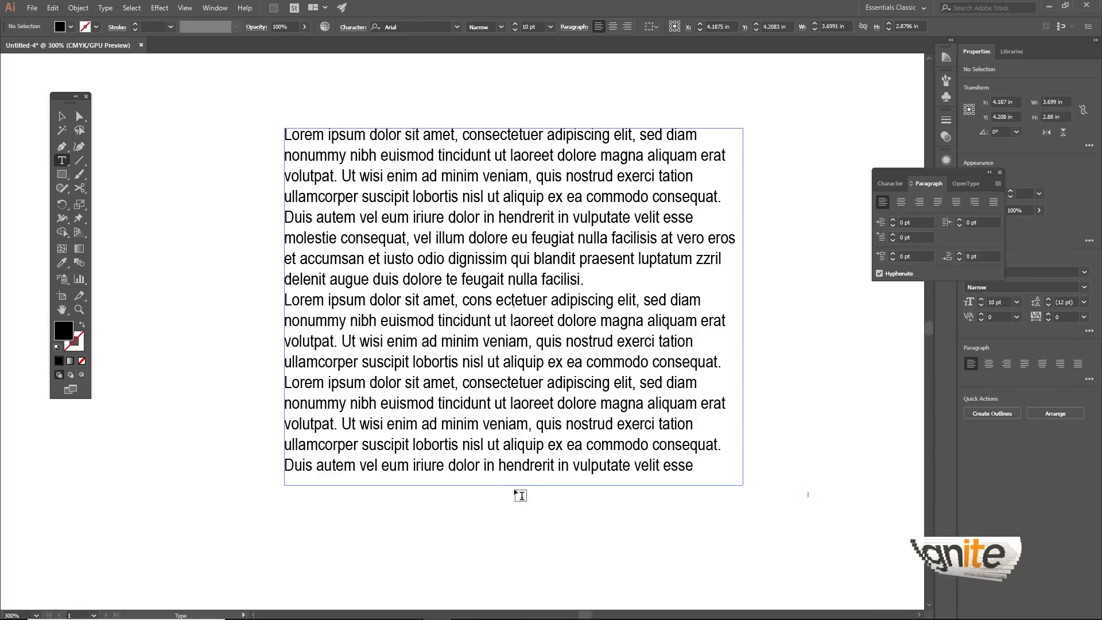
left_click(505, 465)
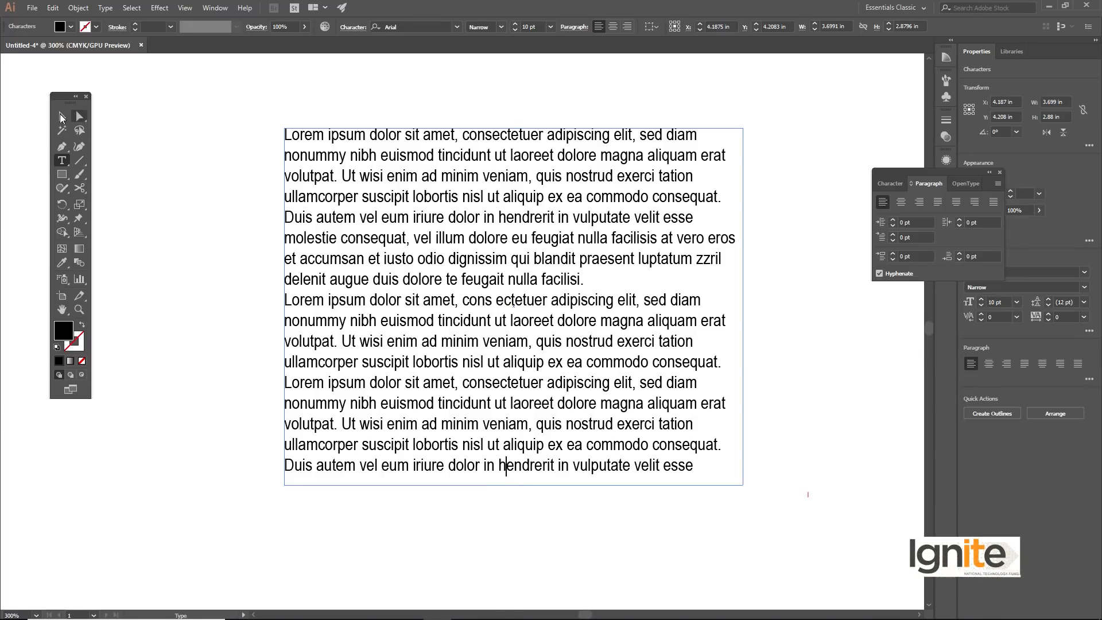
key("Escape")
mouse_move(516, 486)
left_mouse_down()
mouse_move(522, 554)
mouse_move(514, 486)
left_mouse_up()
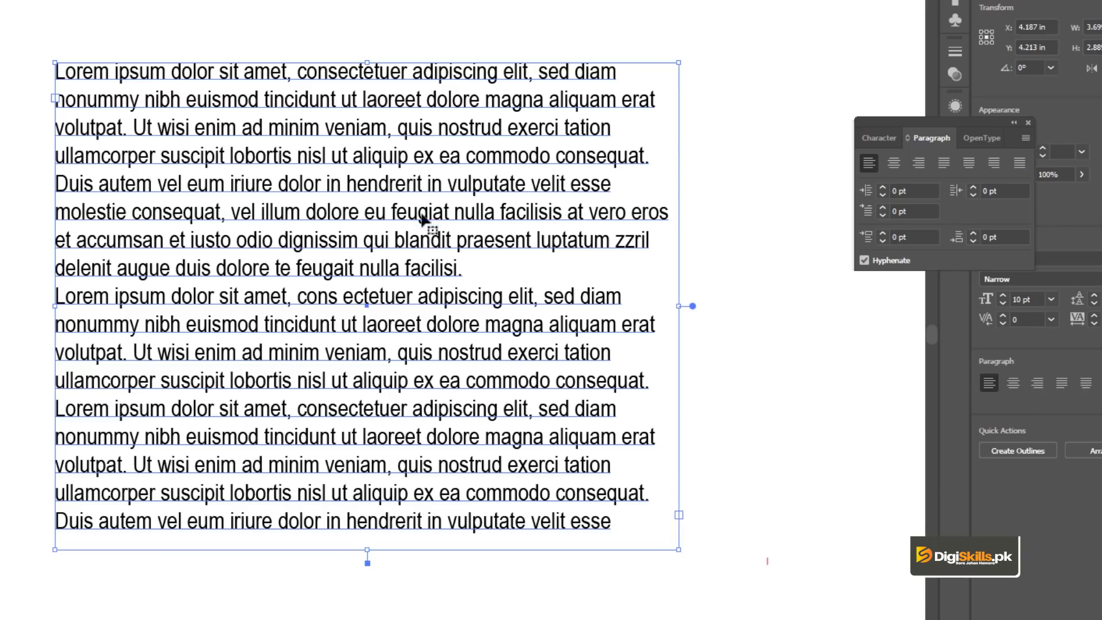
Step: Start a new paragraph at the last "Ut wisi enim" and extend the text frame downward to a height of about 3.1 in
left_click(396, 239)
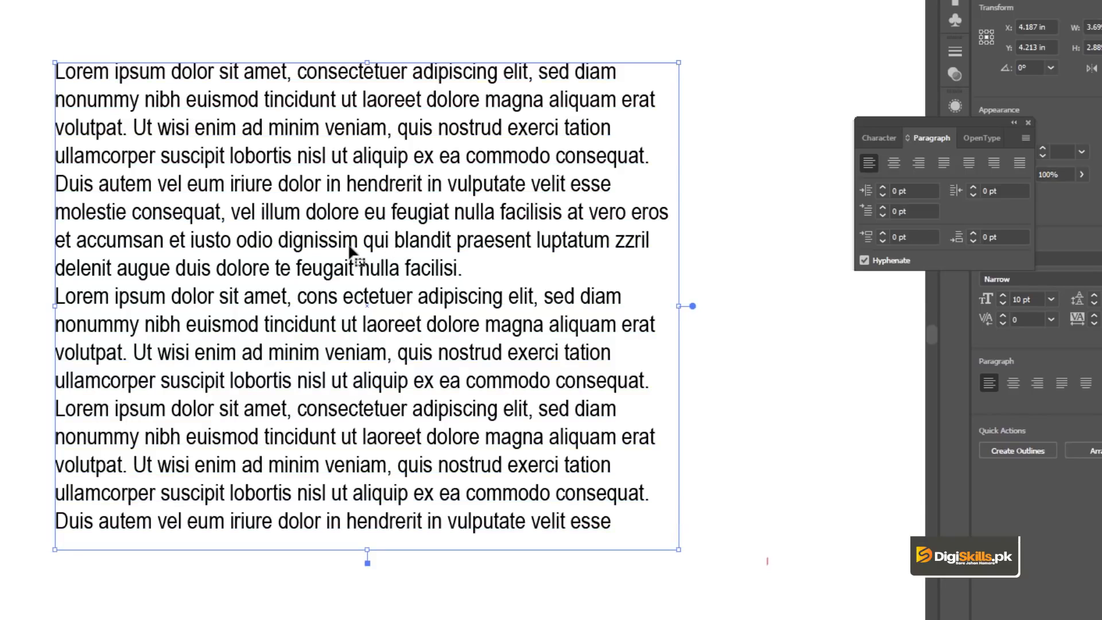
key("ctrl+a")
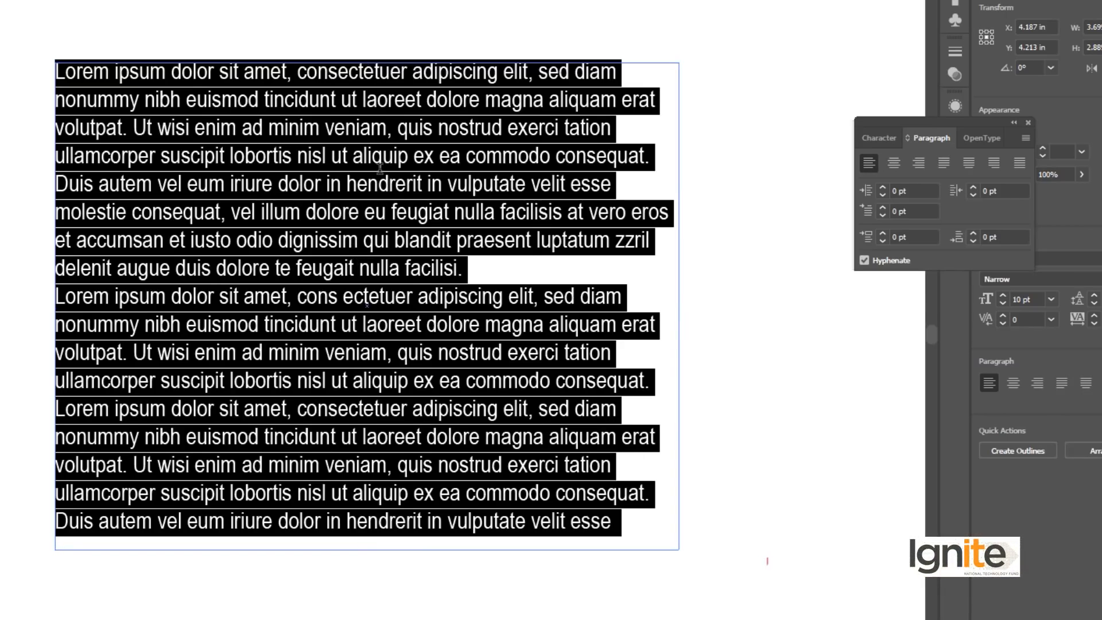
left_click(378, 369)
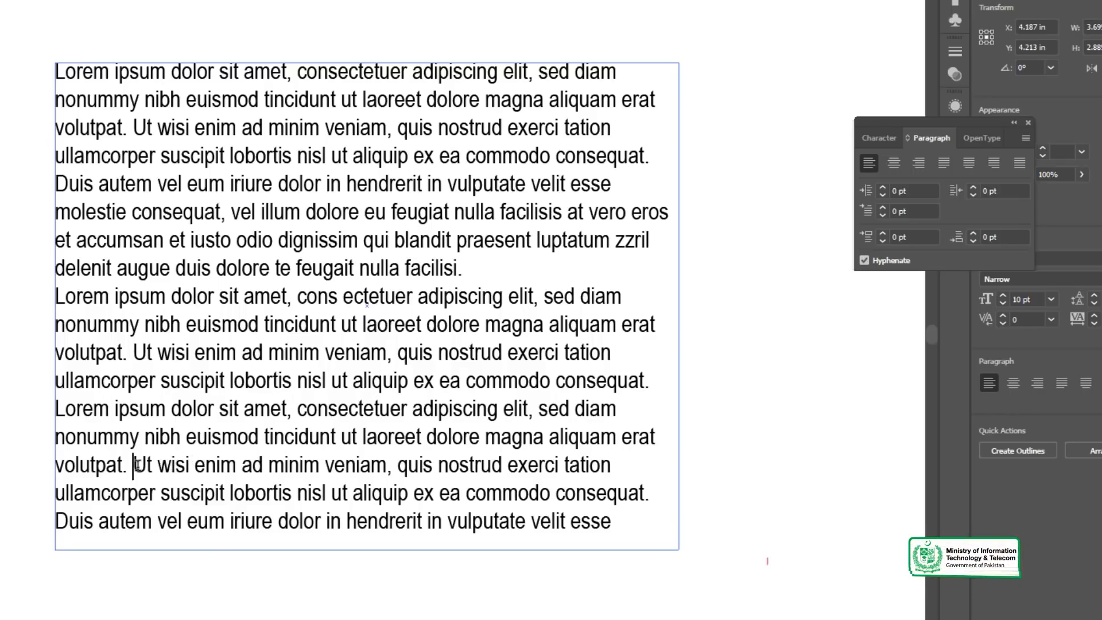
key("Return")
key("Escape")
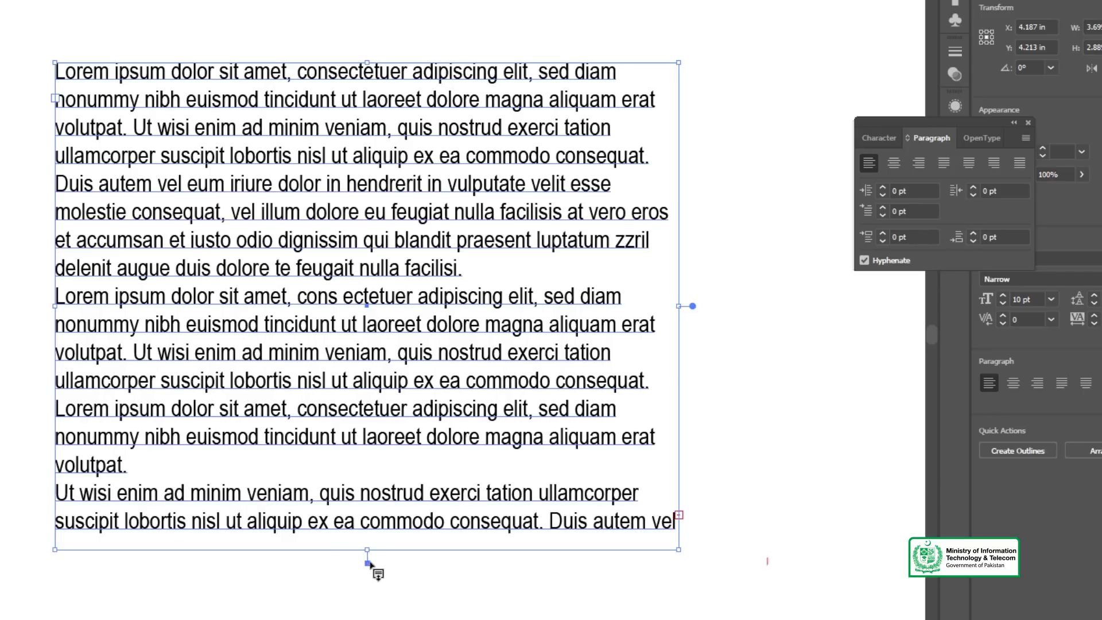
left_click_drag(372, 566, 386, 593)
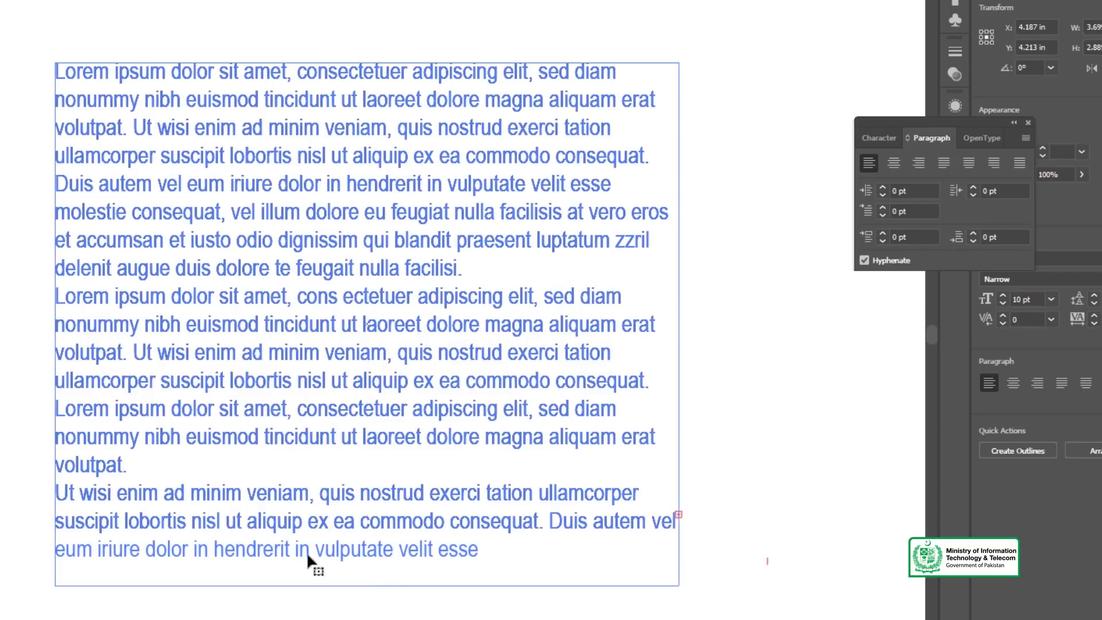
left_click(313, 563)
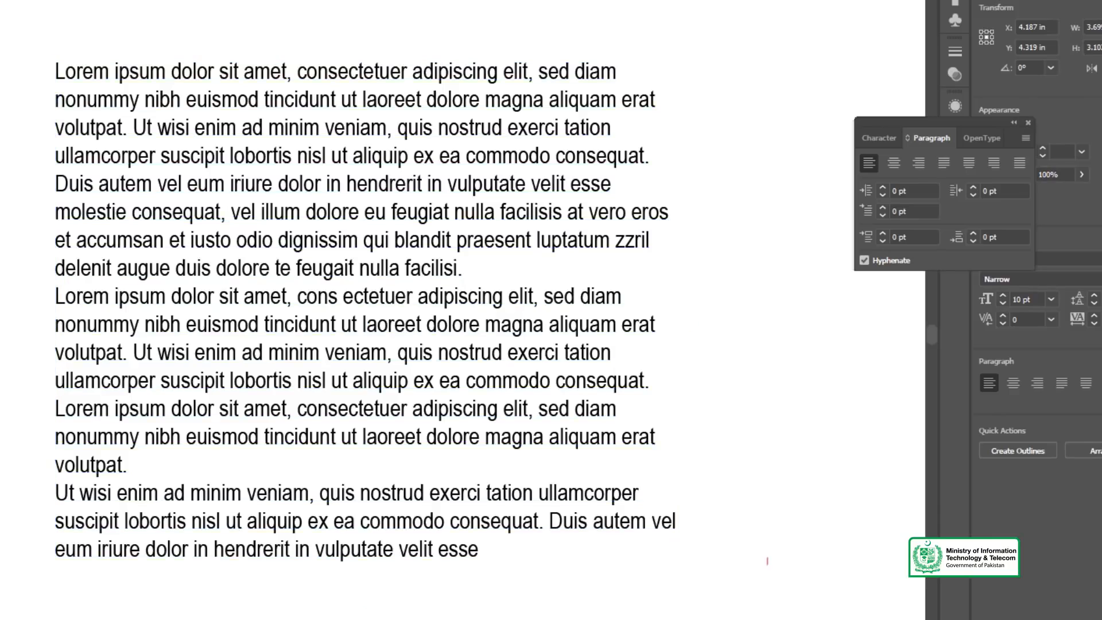
Step: Center-align all text in the frame and deselect it
left_click(364, 118)
double_click(328, 123)
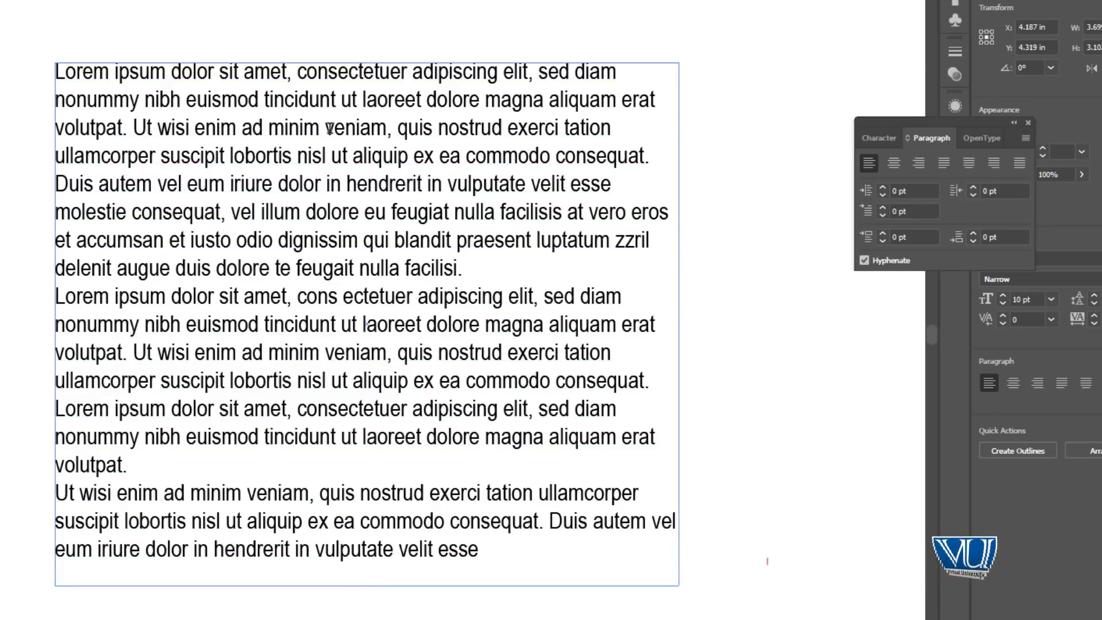
key("ctrl+a")
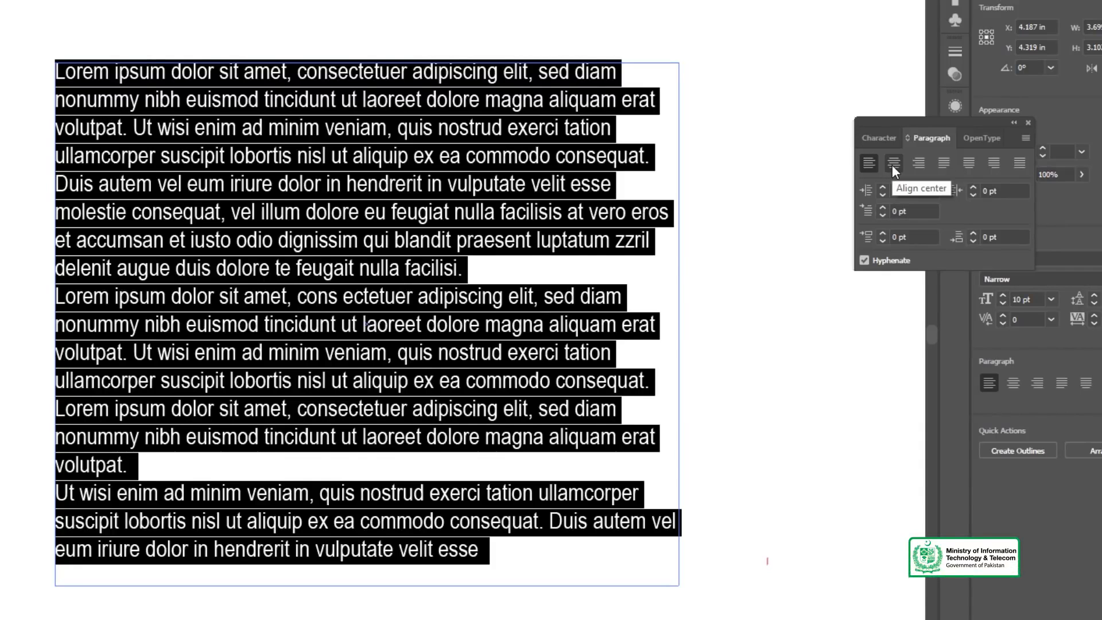
left_click(892, 164)
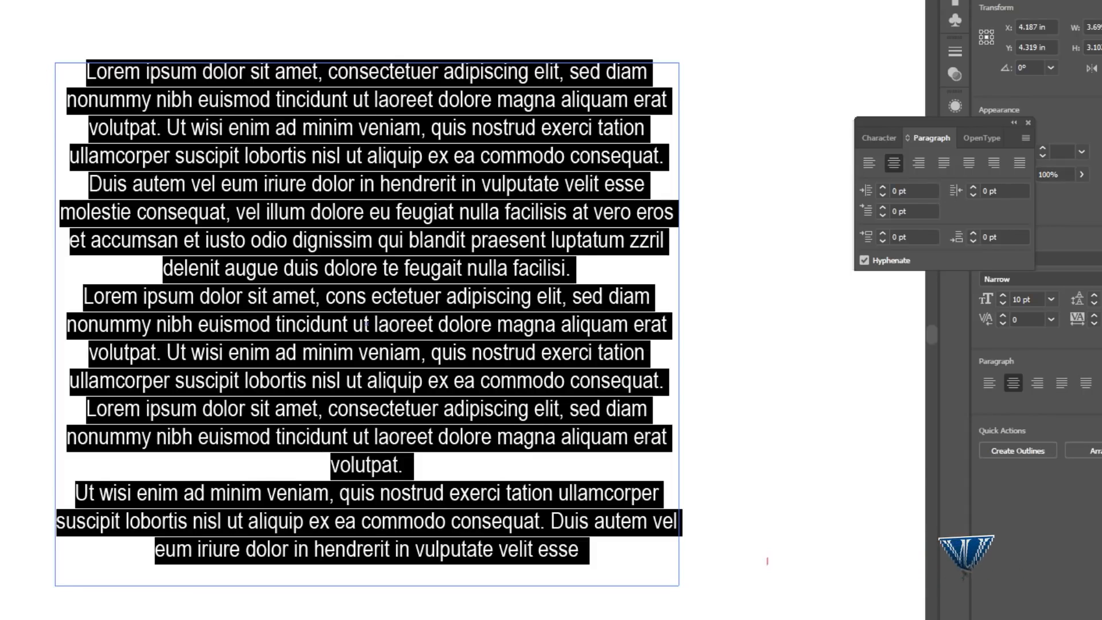
key("Escape")
key("ctrl+shift+a")
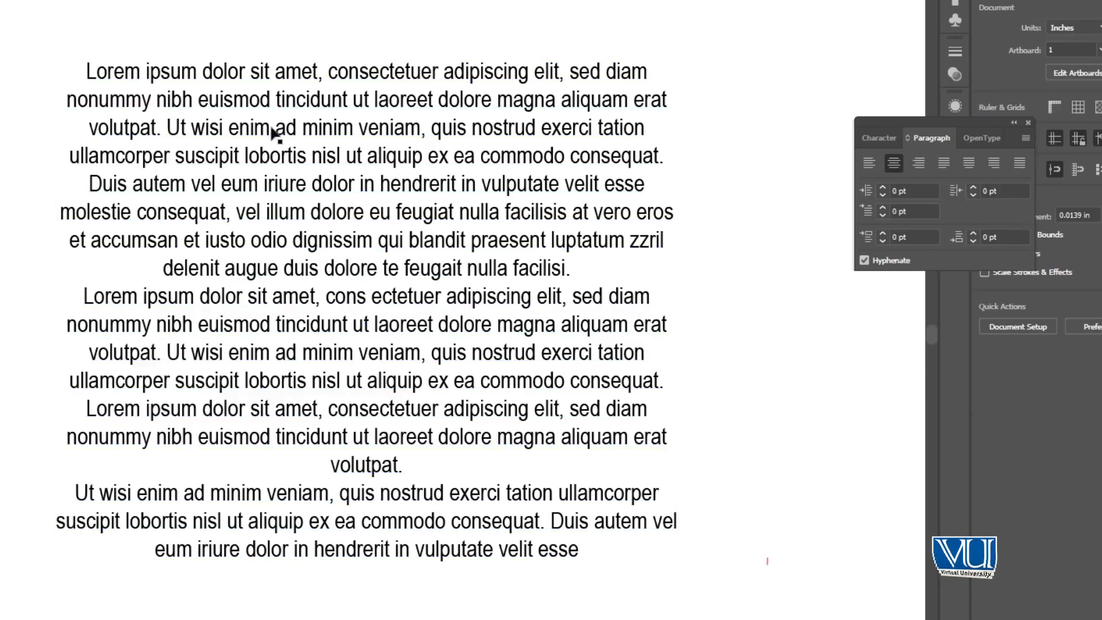
Step: Right-align all text in the frame and deselect it
left_click(320, 198)
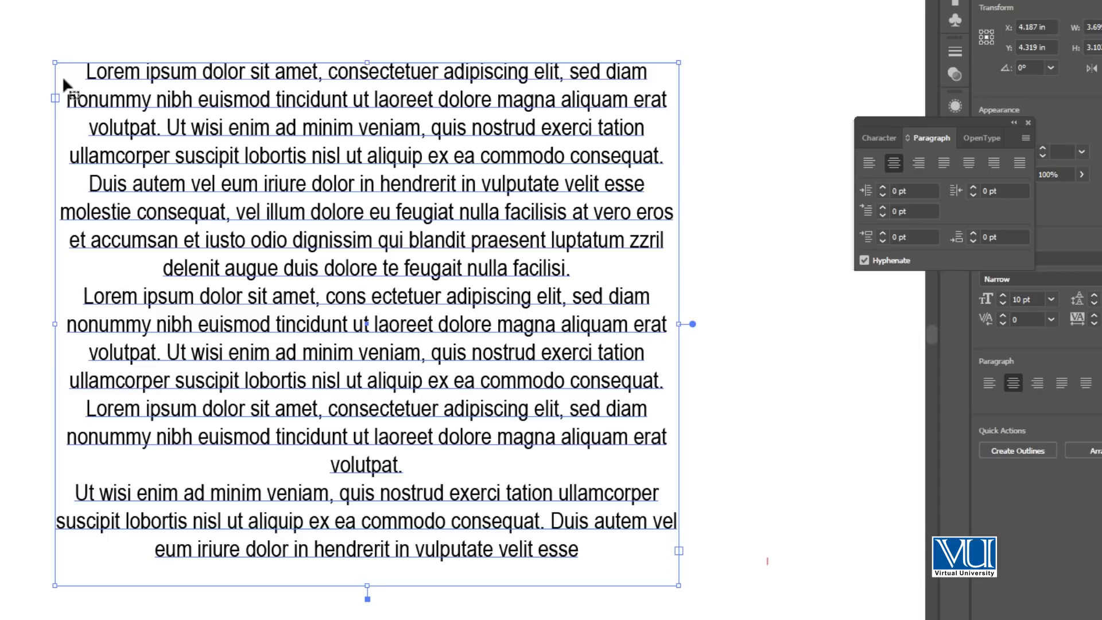
double_click(305, 160)
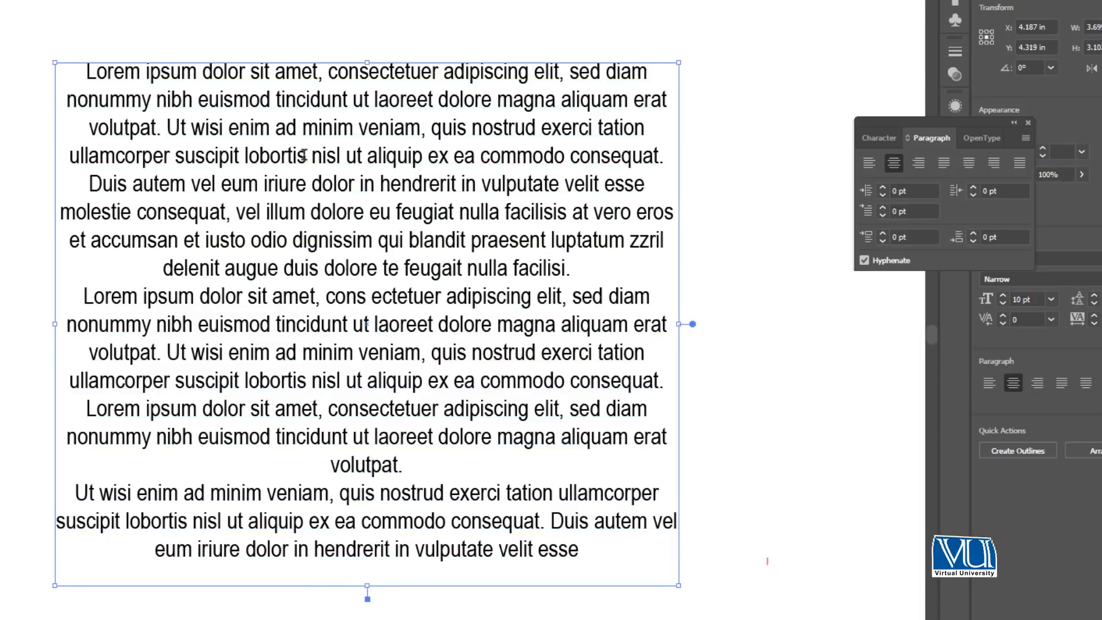
key("ctrl+a")
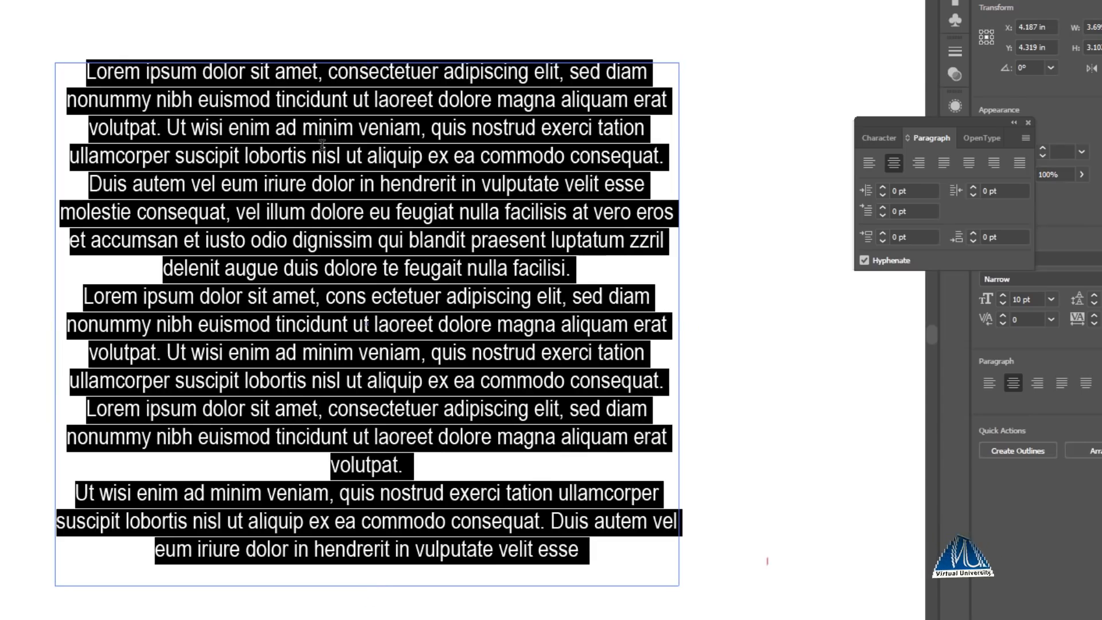
left_click(918, 165)
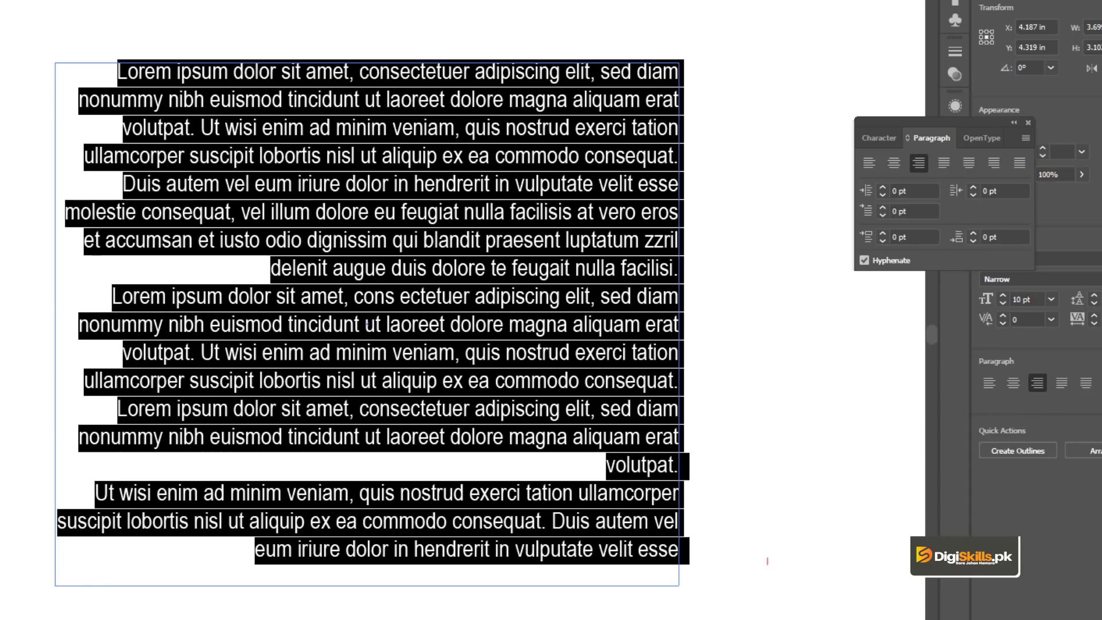
key("Escape")
key("ctrl+shift+a")
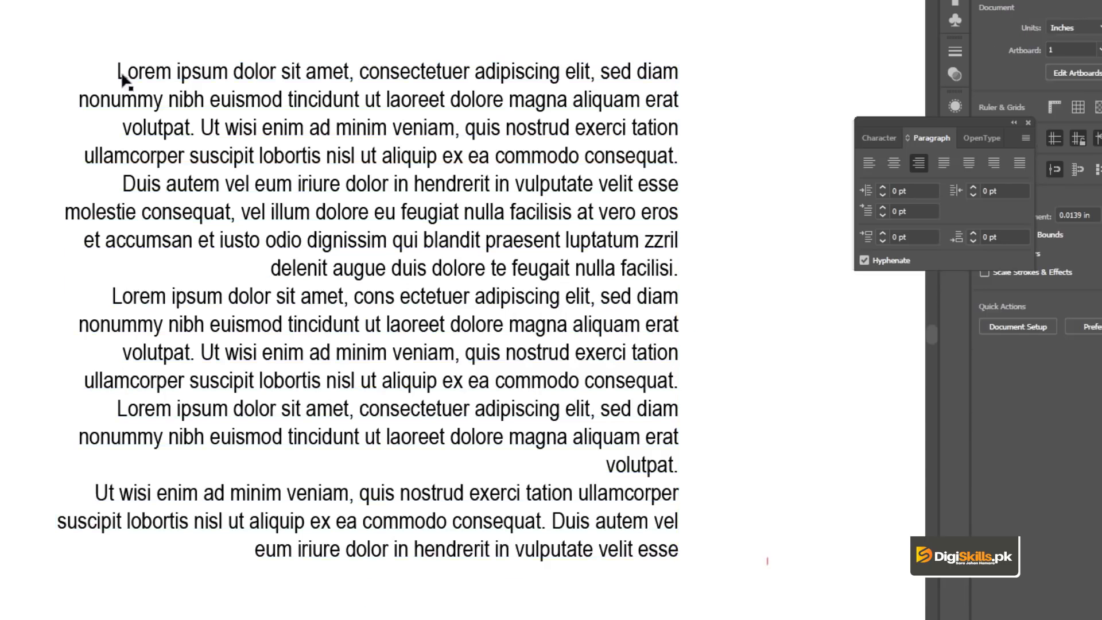
Step: Justify all text with the last line aligned left, and highlight the first paragraph's fully justified lines
left_click(184, 97)
double_click(183, 98)
key("ctrl+a")
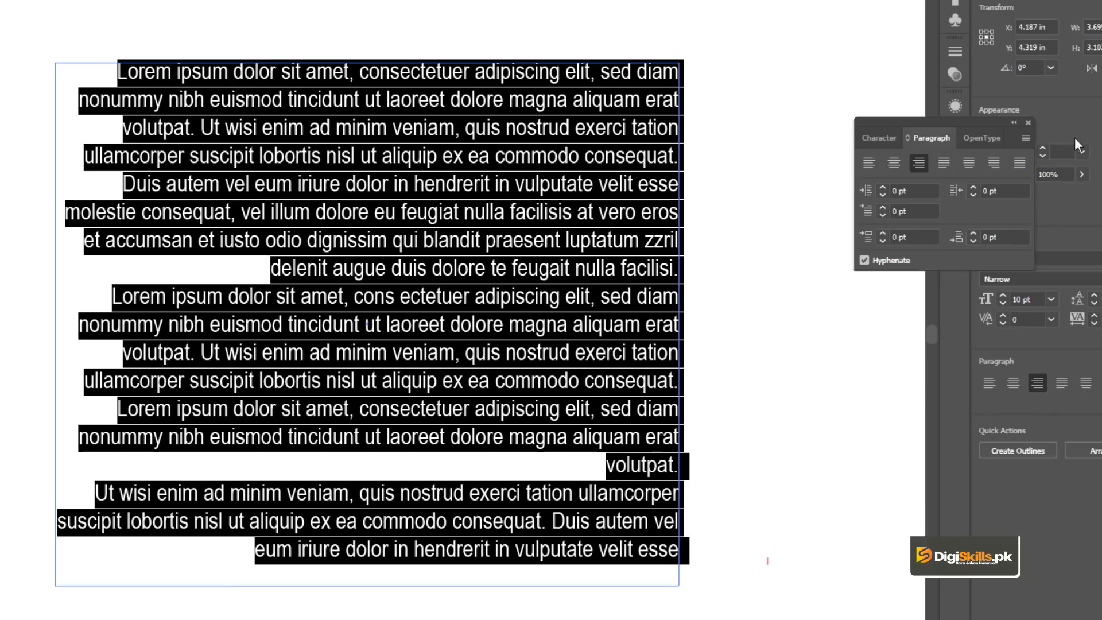
left_click(943, 160)
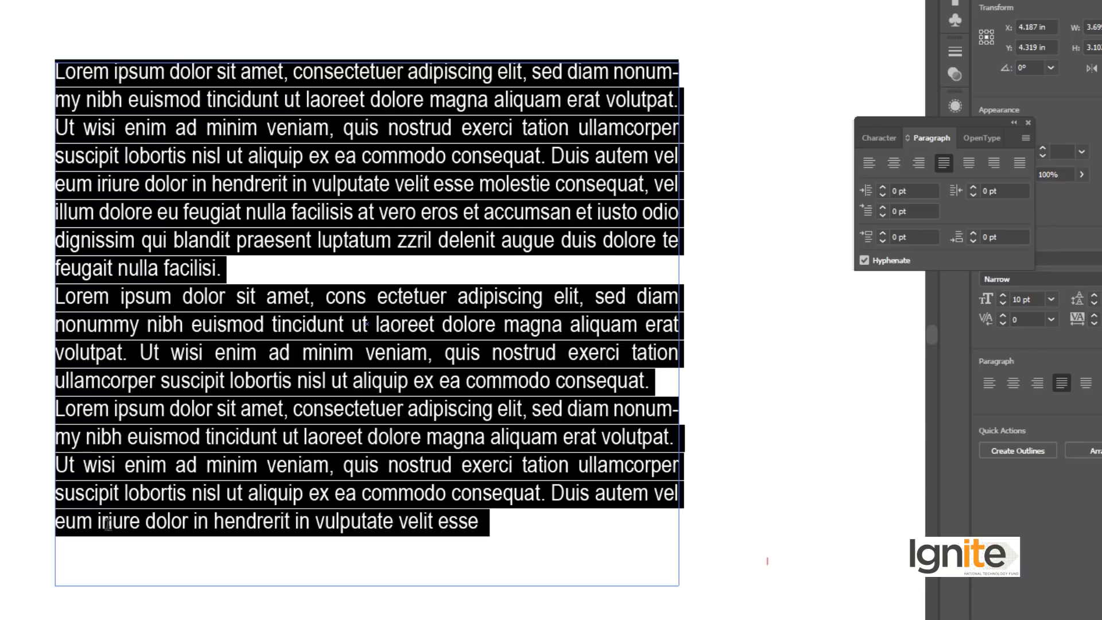
left_click(299, 270)
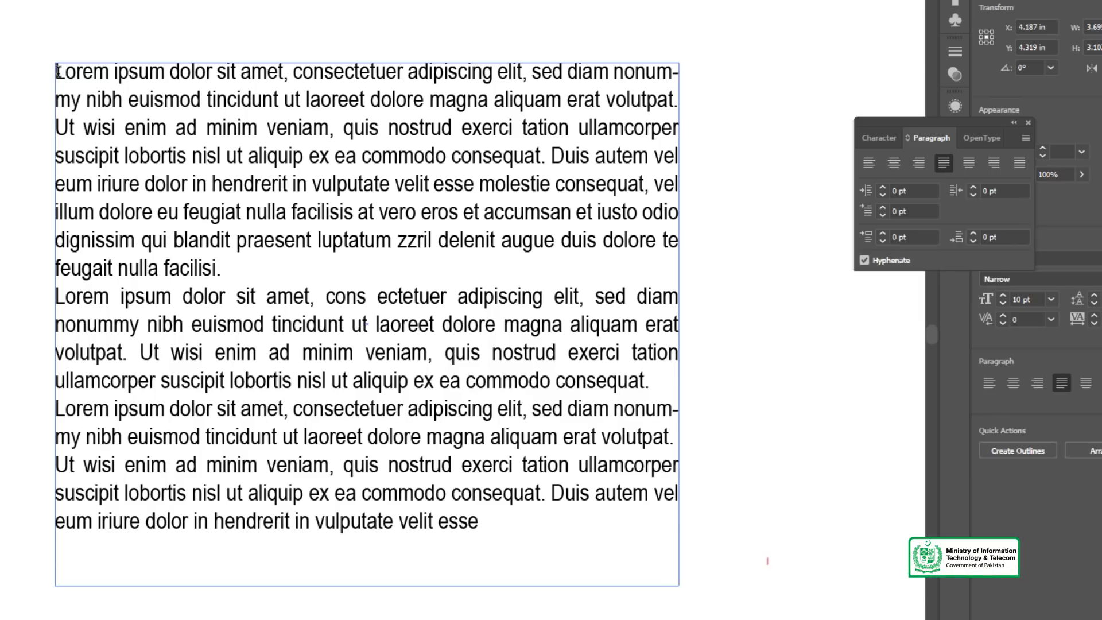
key("ctrl+a")
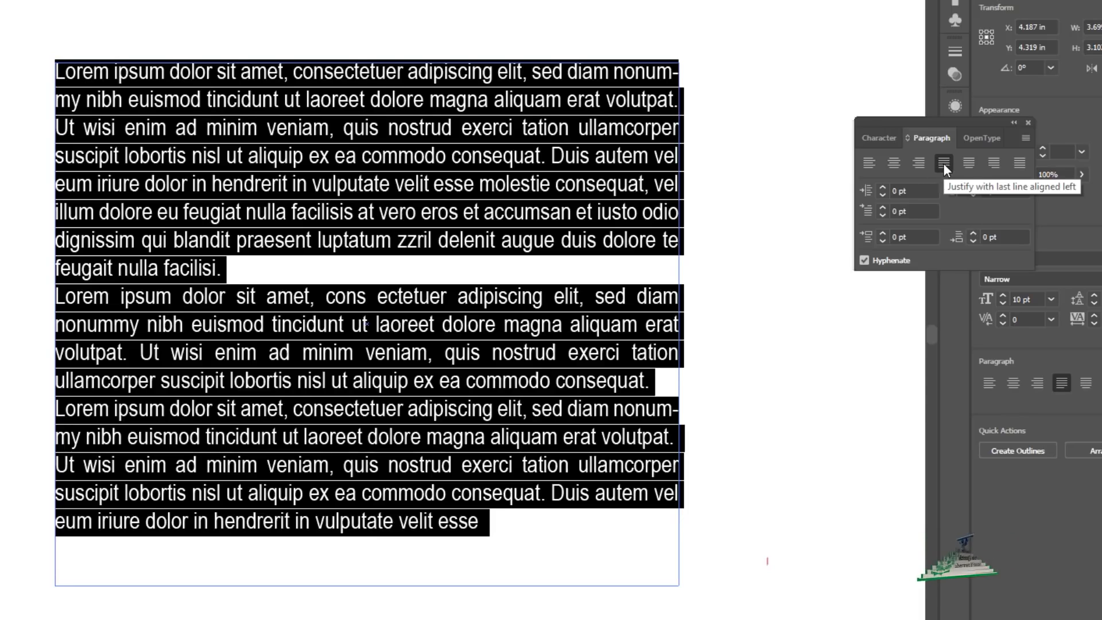
left_click(250, 269)
left_click_drag(62, 65, 670, 240)
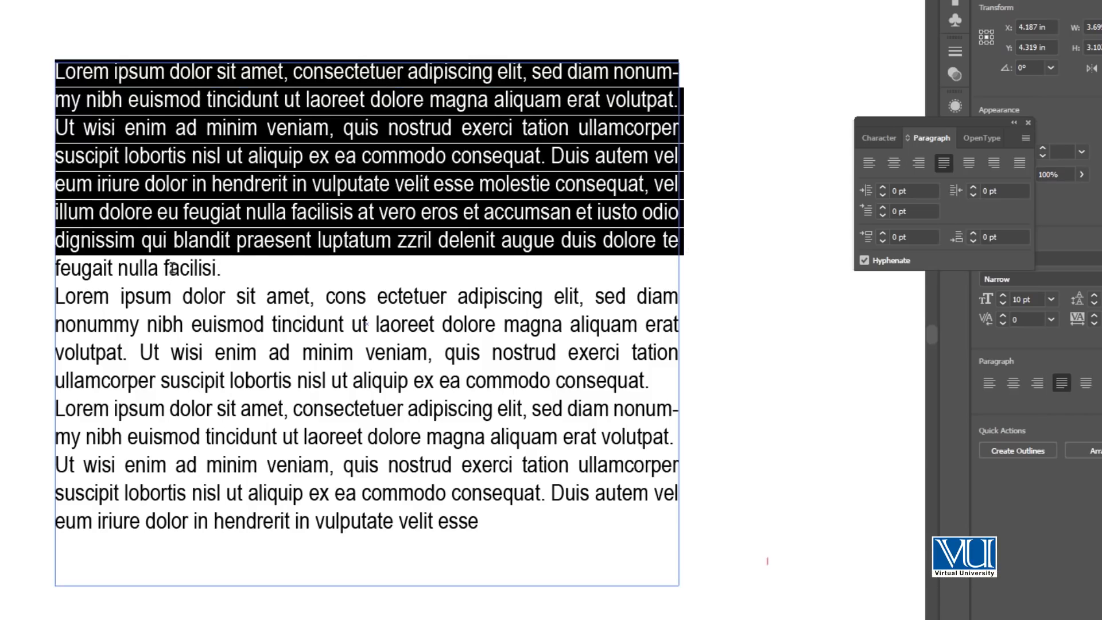
left_click(229, 266)
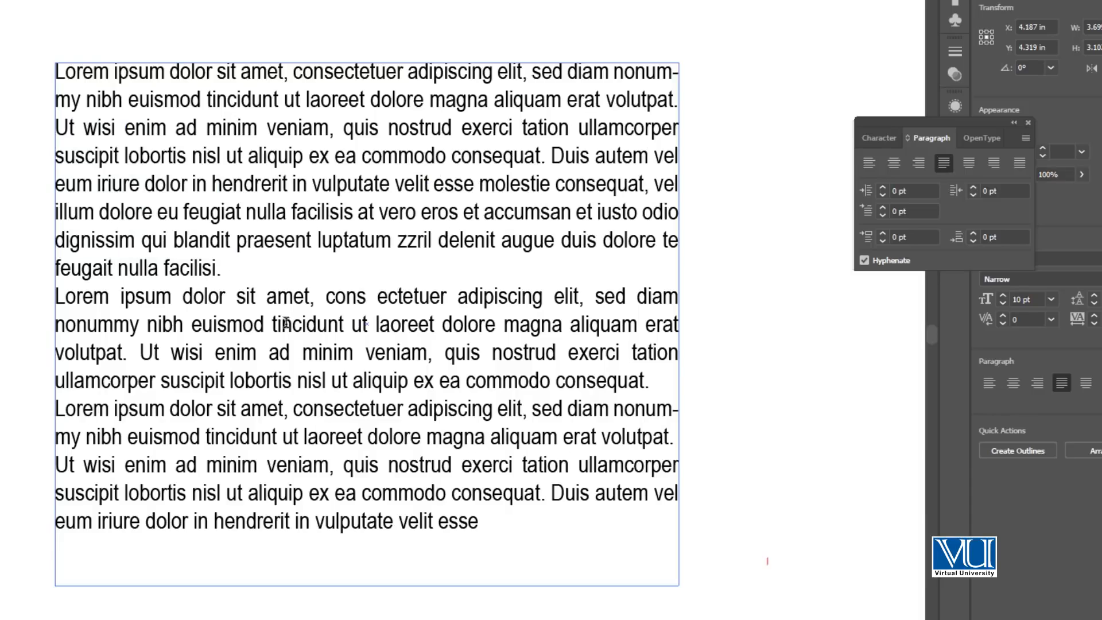
Step: Justify all text in the frame with the last line aligned center
key("ctrl+a")
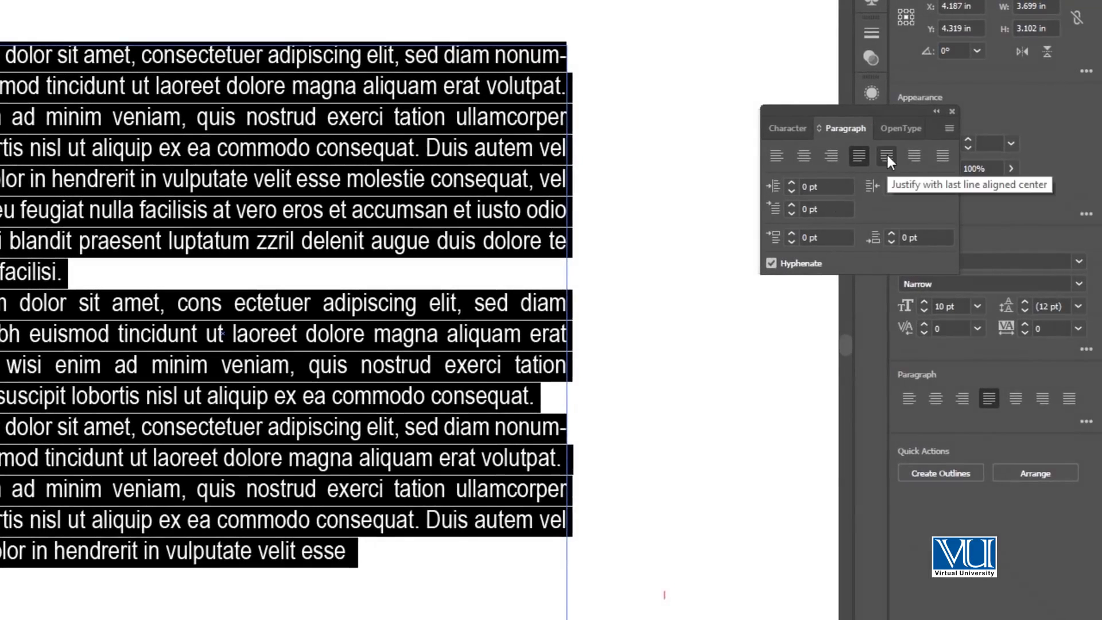
left_click(886, 153)
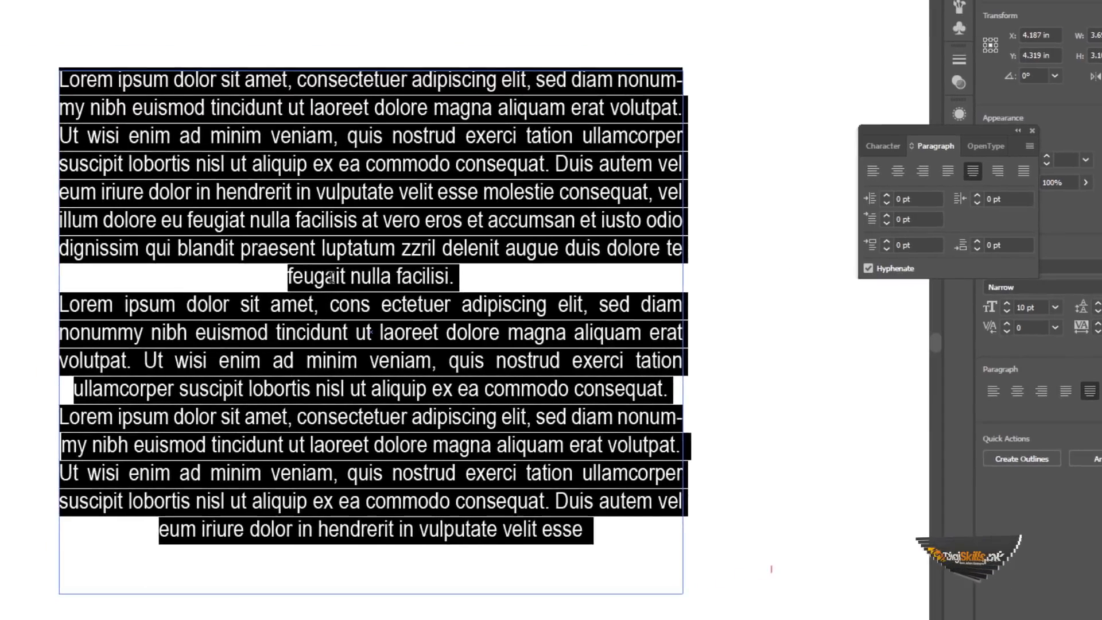
left_click(183, 284)
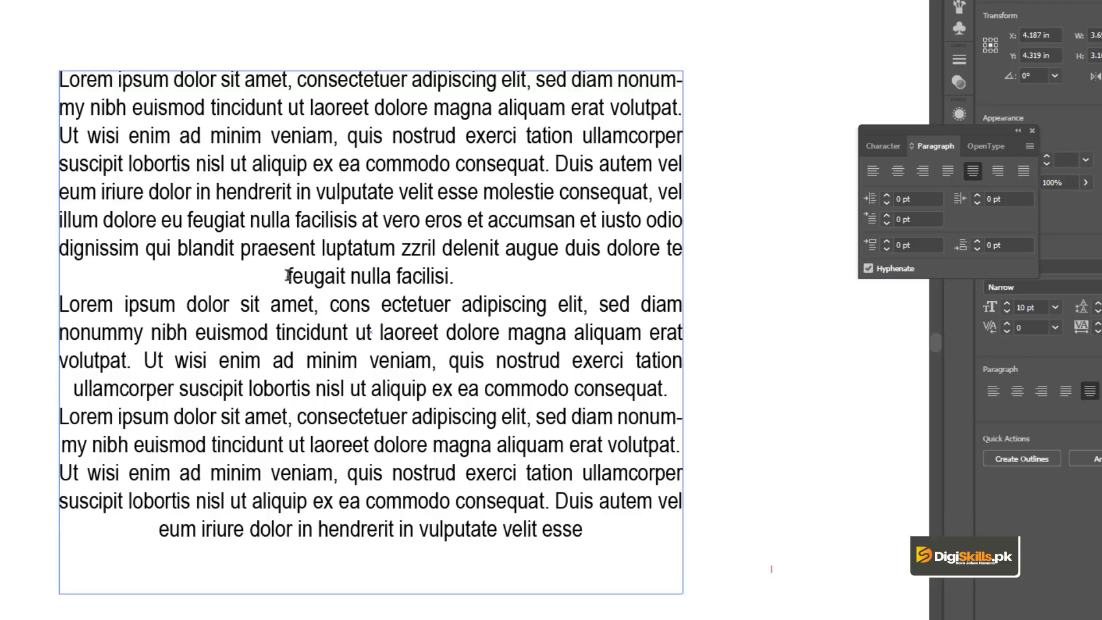
Step: Justify all text in the frame with the last line aligned right
key("ctrl+a")
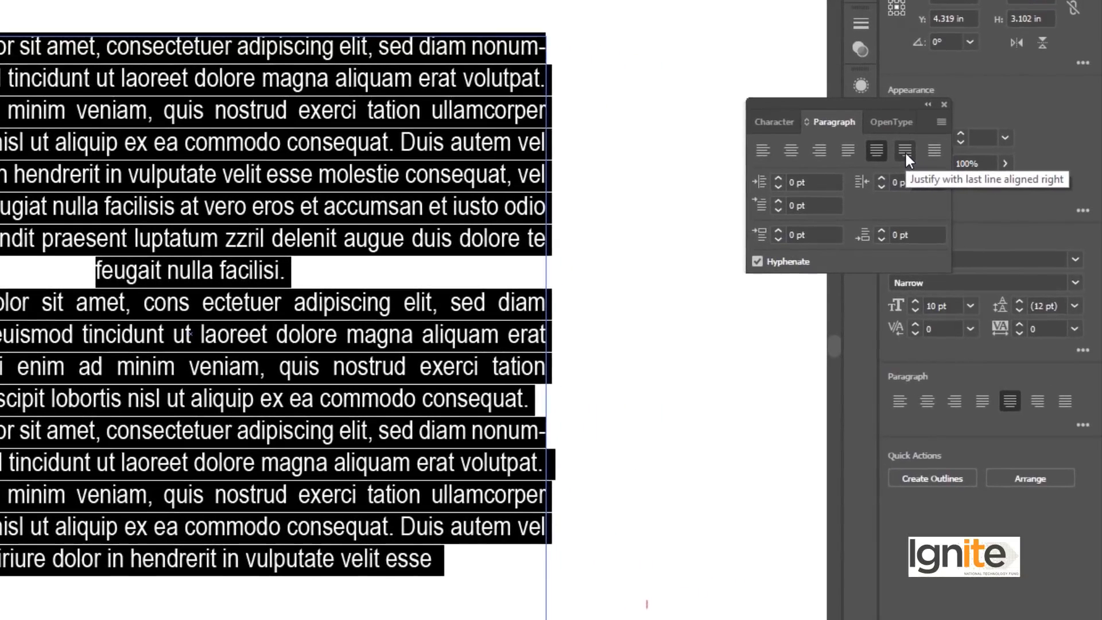
left_click(906, 152)
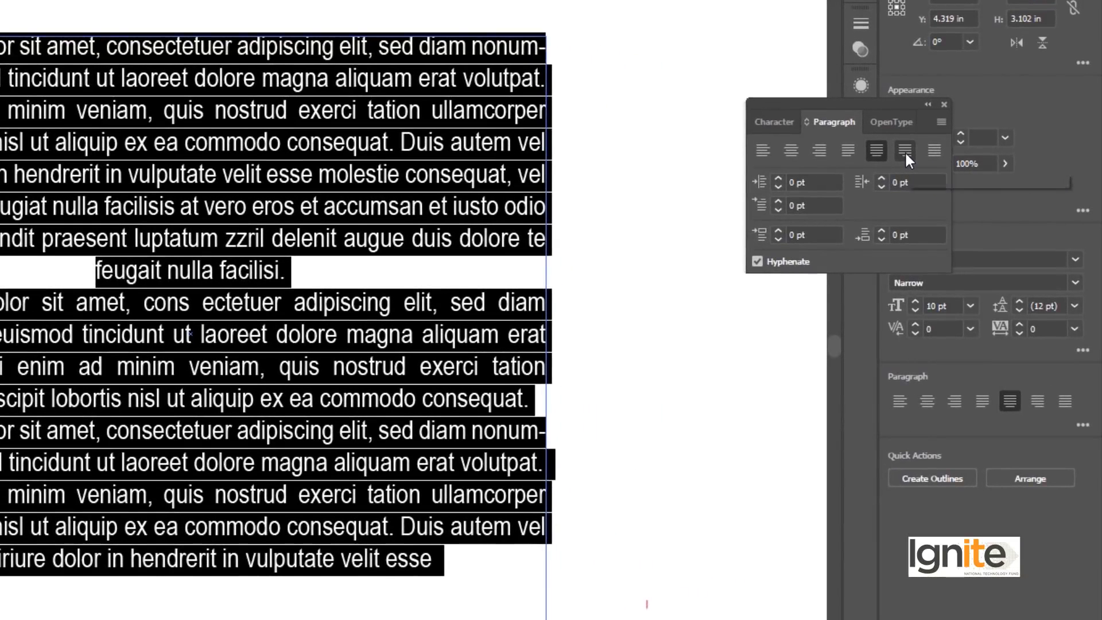
left_click(476, 213)
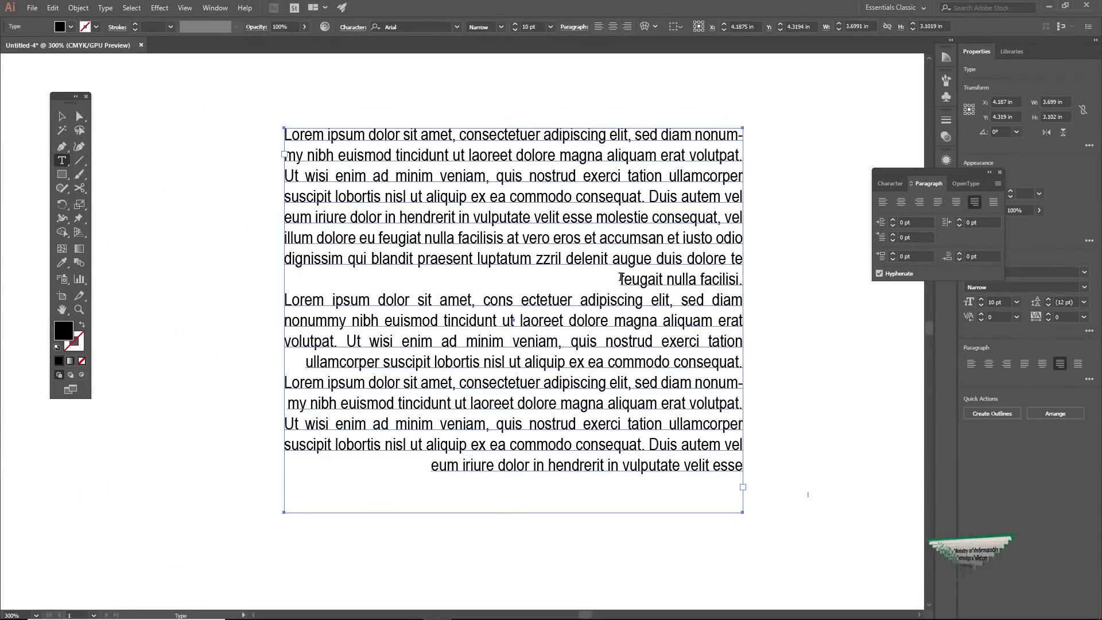
Step: Apply Justify all lines to every paragraph in the frame and finish editing the text
key("ctrl+shift+c")
key("ctrl+a")
left_click(974, 201)
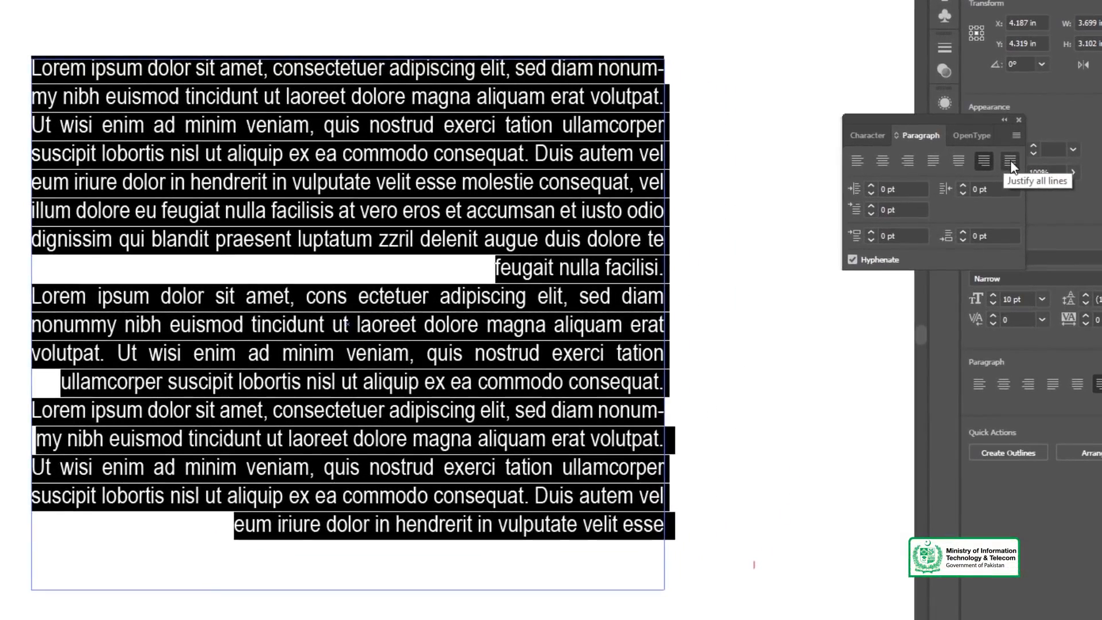
left_click(1011, 164)
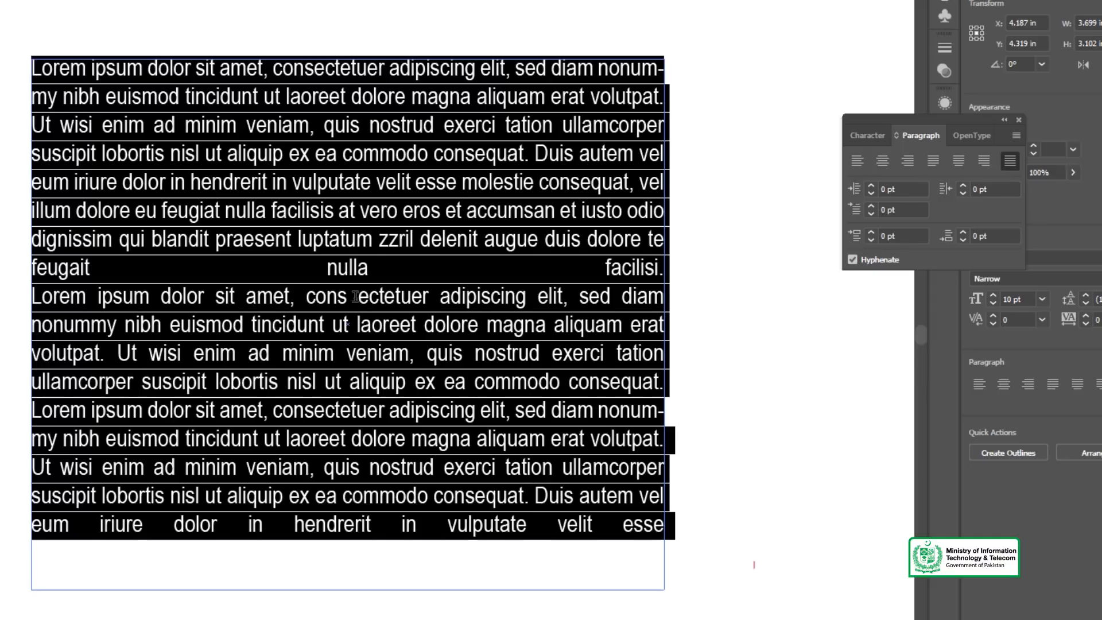
key("Escape")
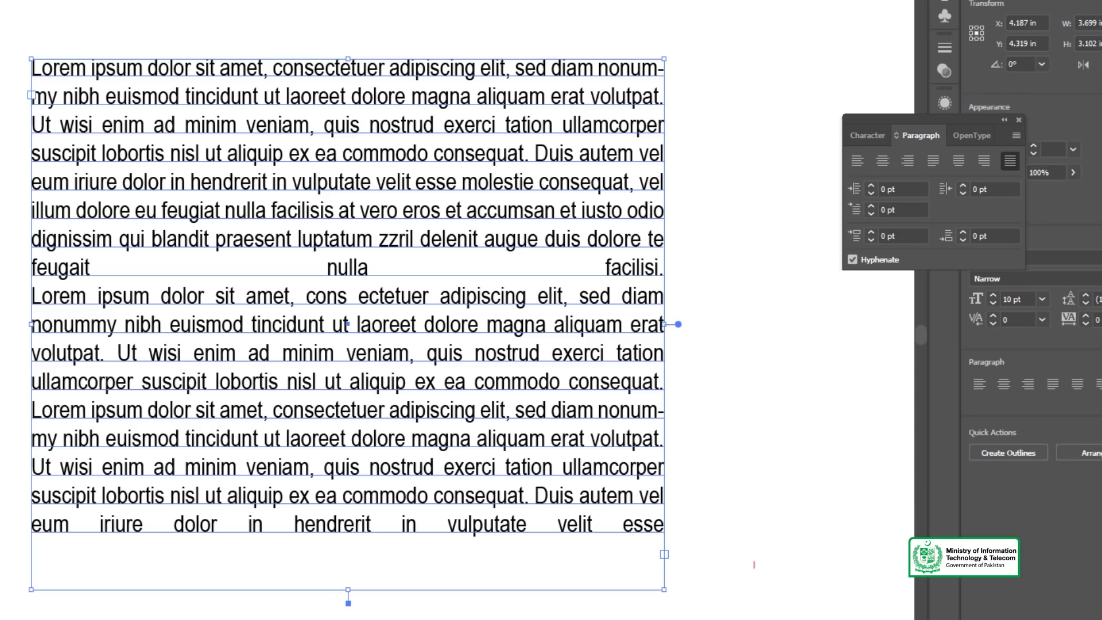
Step: Shorten the text frame from its bottom edge to a height of about 3 in
key("ctrl+shift+a")
left_click(312, 255)
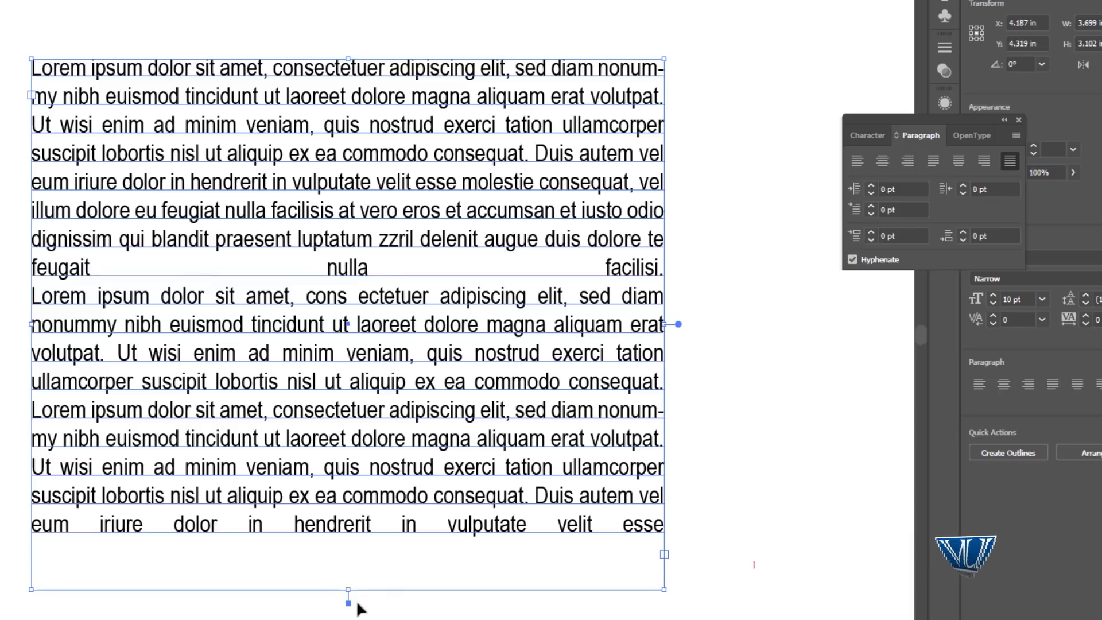
left_click_drag(348, 590, 351, 572)
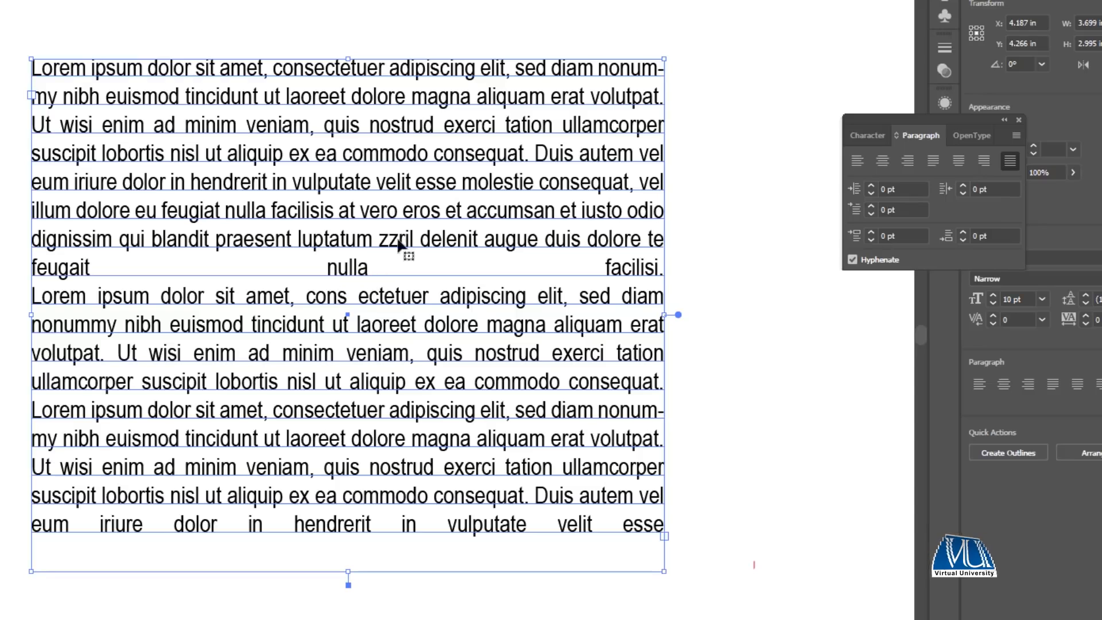
Step: Justify all text in the frame with the last line aligned left and finish editing the text
double_click(369, 267)
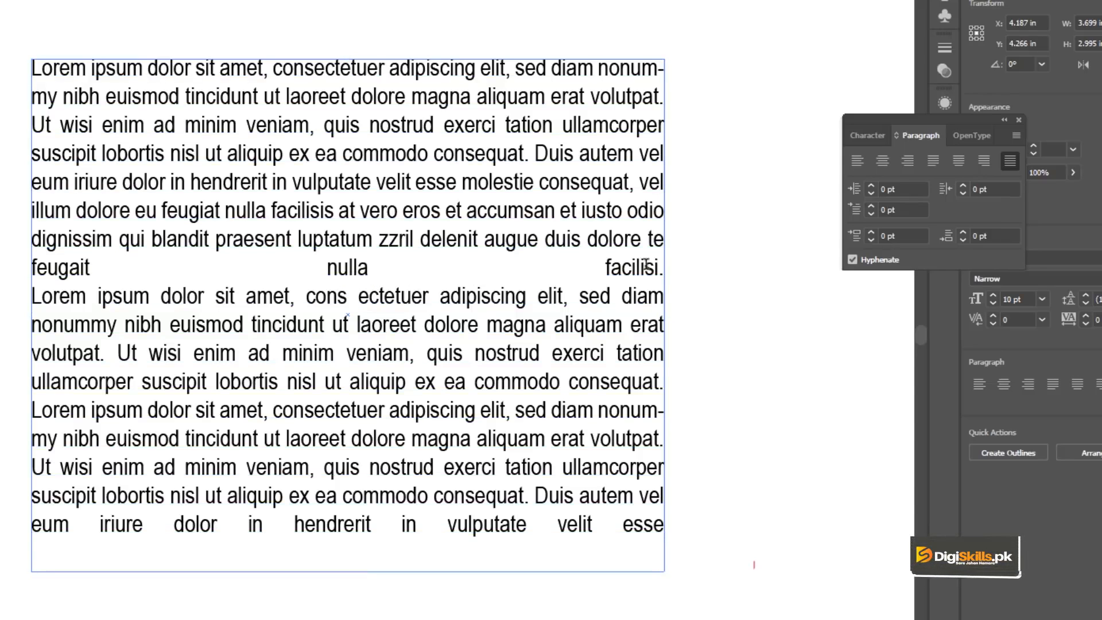
key("ctrl+a")
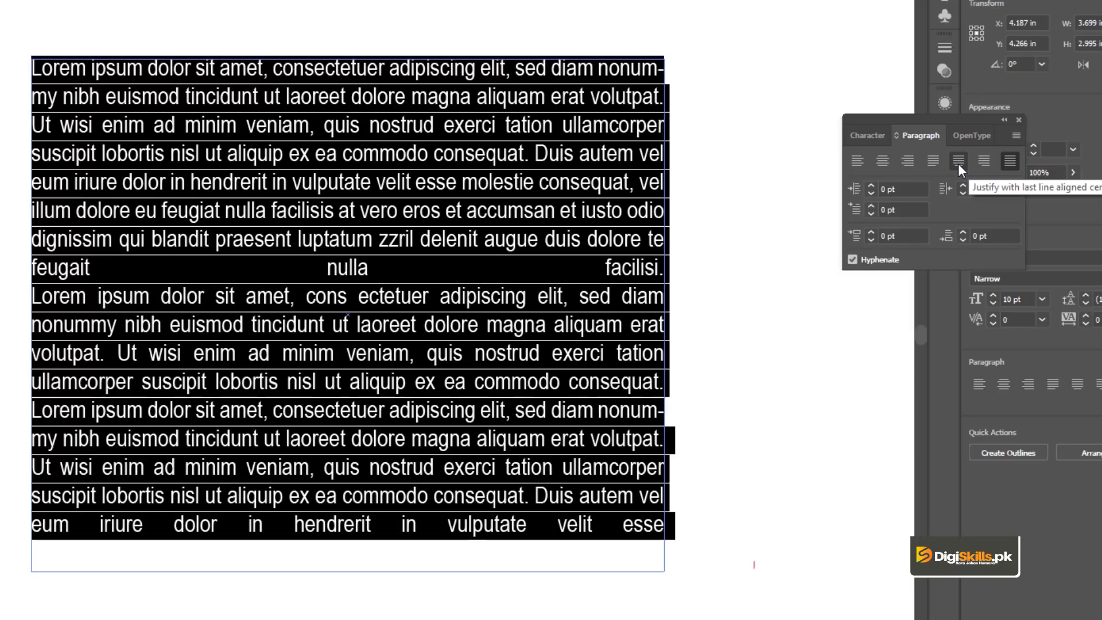
left_click(934, 160)
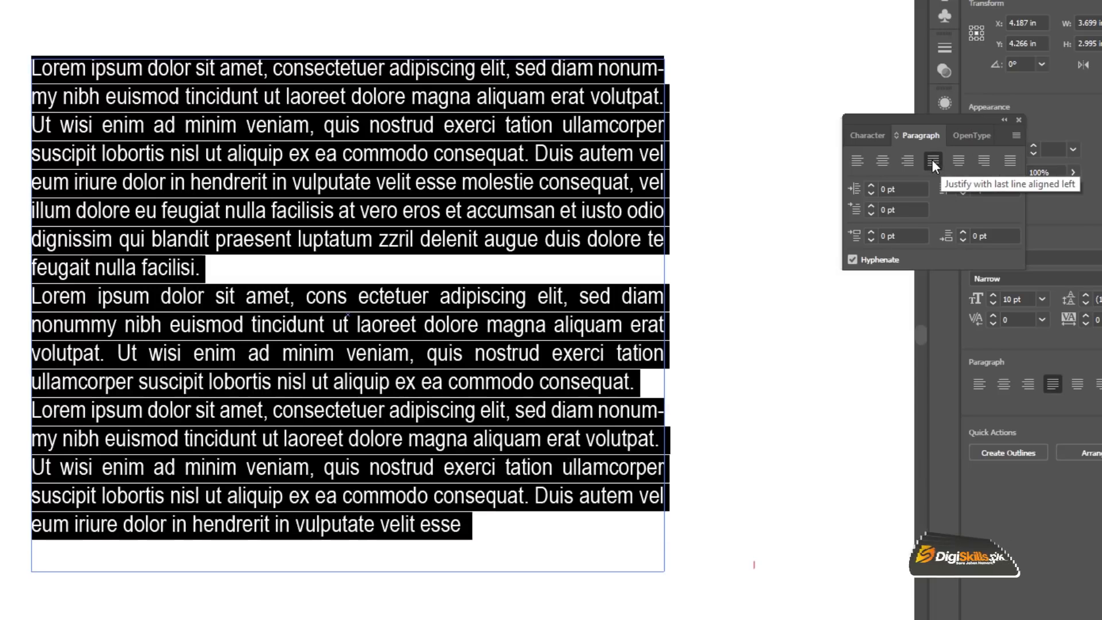
key("Escape")
left_click(745, 313)
left_click(269, 183)
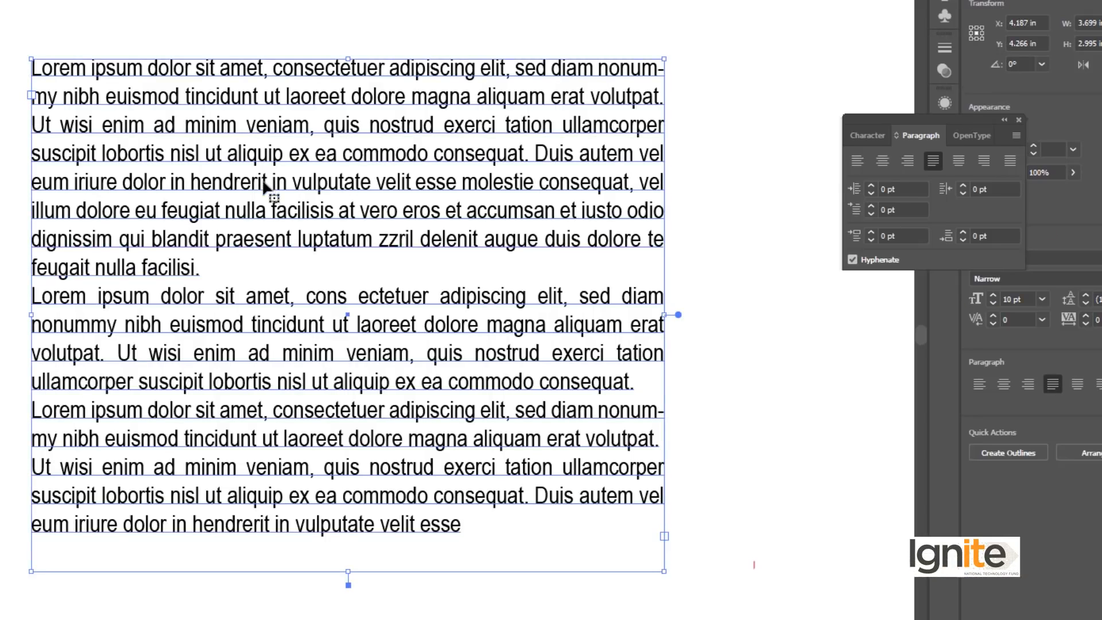
Step: Set the left indent of all paragraphs in the frame to 18 pt
double_click(265, 185)
key("ctrl+a")
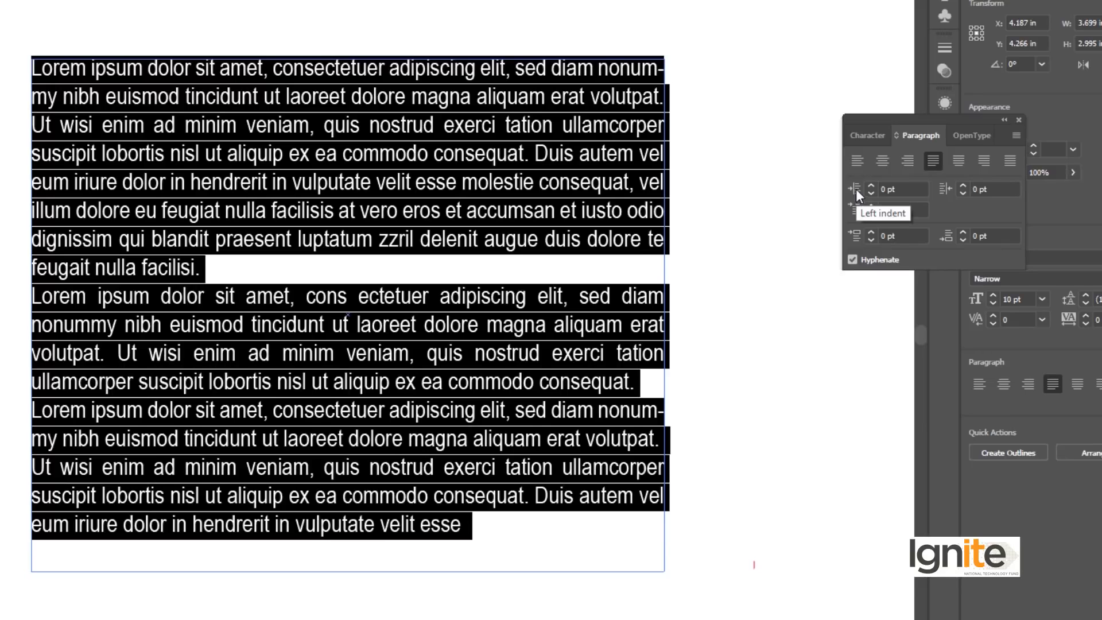
left_click(872, 185)
left_click(871, 185)
left_click(871, 185)
left_click(871, 185)
left_click(871, 185)
left_click(871, 186)
left_click(871, 185)
left_click(871, 186)
left_click(871, 186)
left_click(871, 185)
left_click(871, 185)
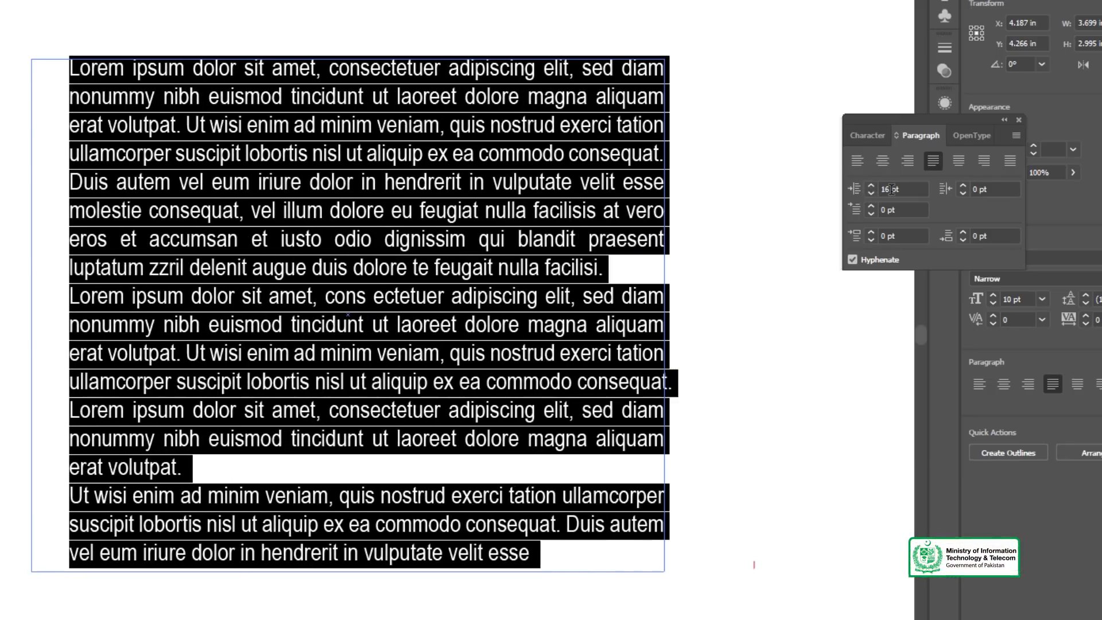
left_click(871, 185)
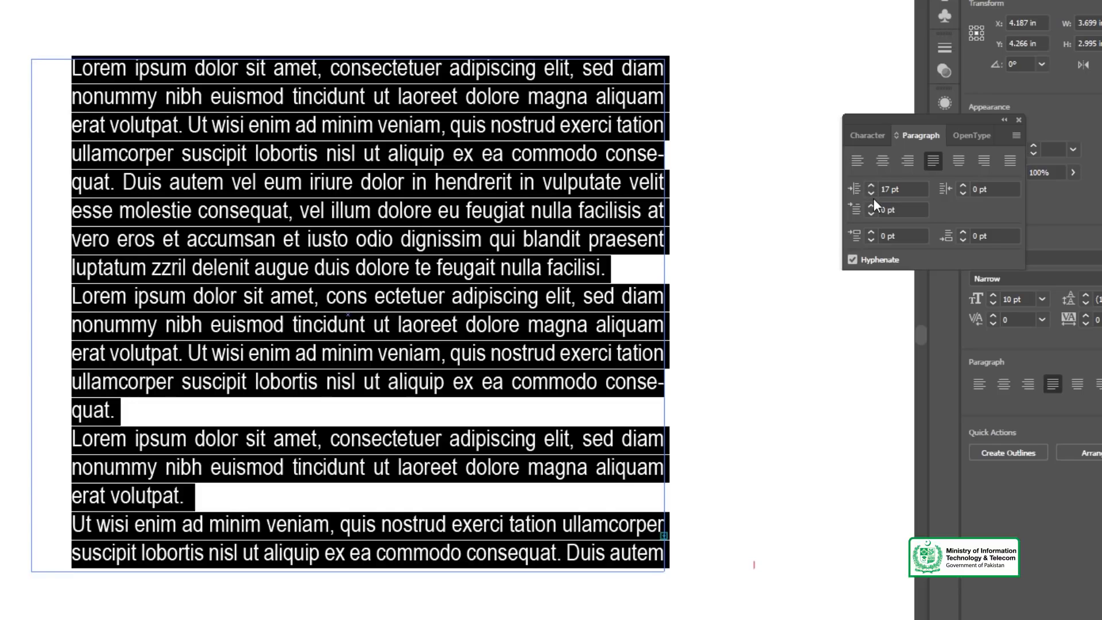
left_click(871, 193)
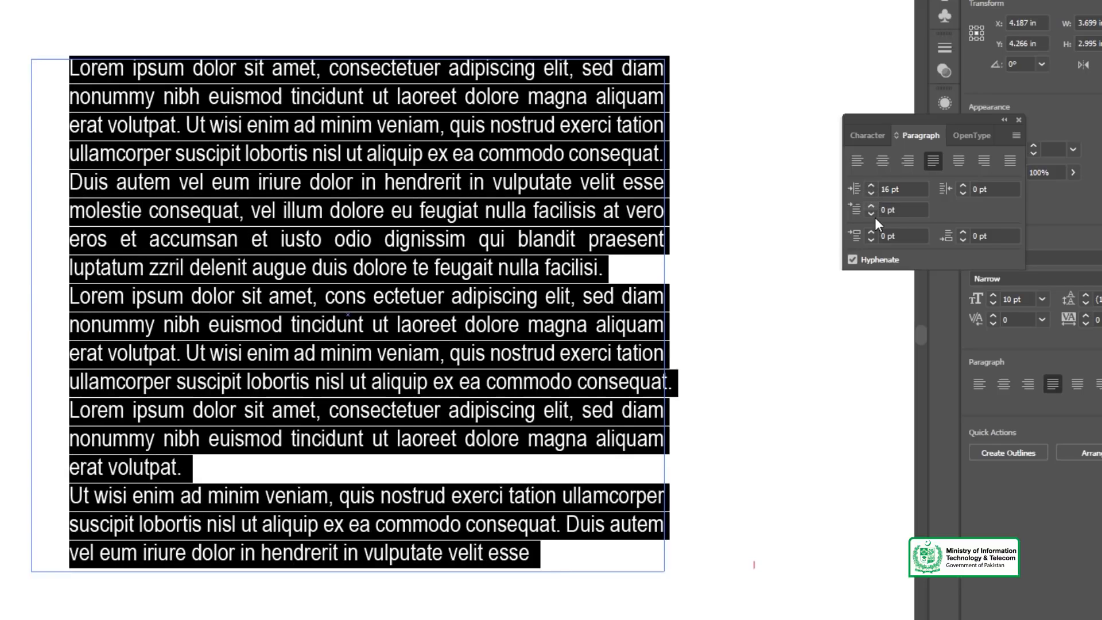
left_click(871, 185)
left_click(871, 185)
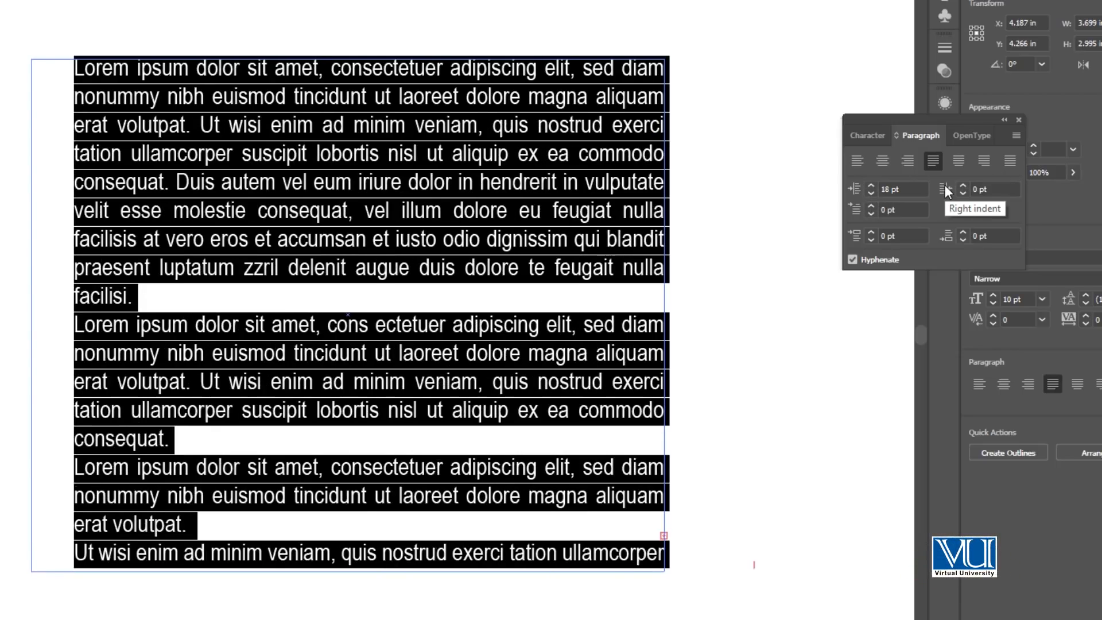
Step: Set the right indent of all paragraphs in the frame to 22 pt
left_click(963, 187)
left_click(963, 187)
left_click(962, 187)
left_click(963, 187)
left_click(963, 187)
left_click(963, 187)
left_click(963, 187)
left_click(963, 187)
left_click(963, 186)
left_click(963, 187)
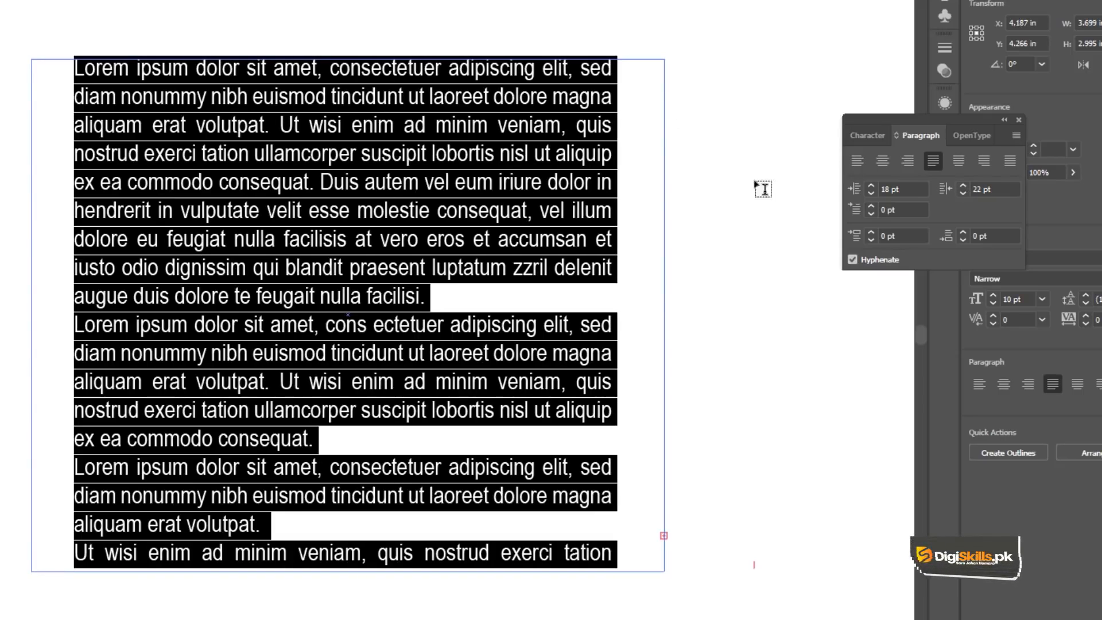
Step: Reset both the left and right indents of the selected paragraphs to 0 pt
left_click(903, 187)
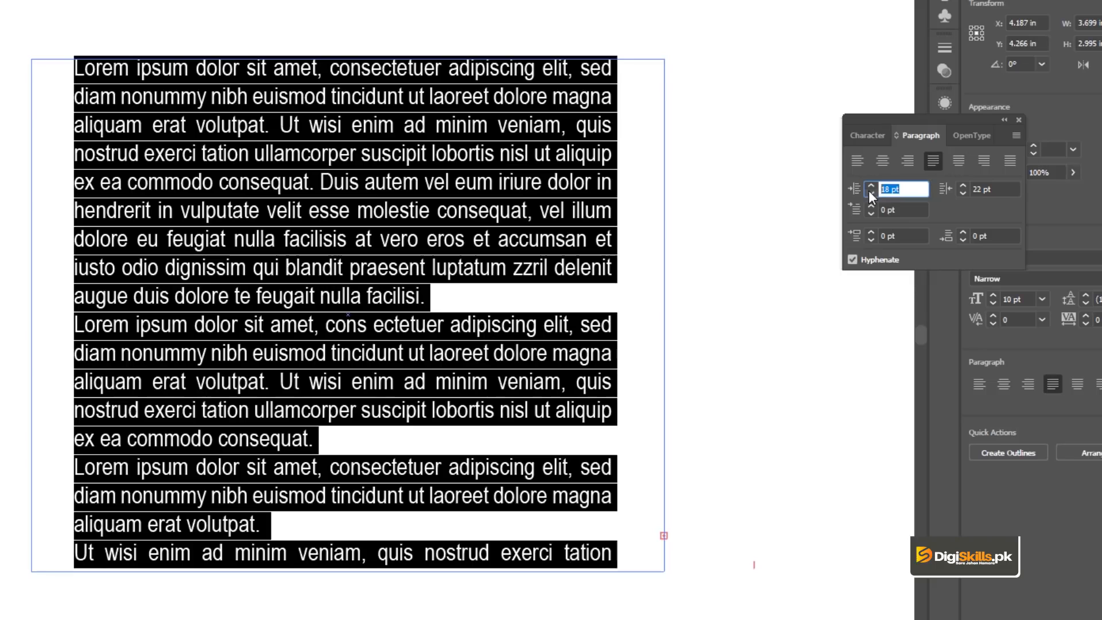
key("Return")
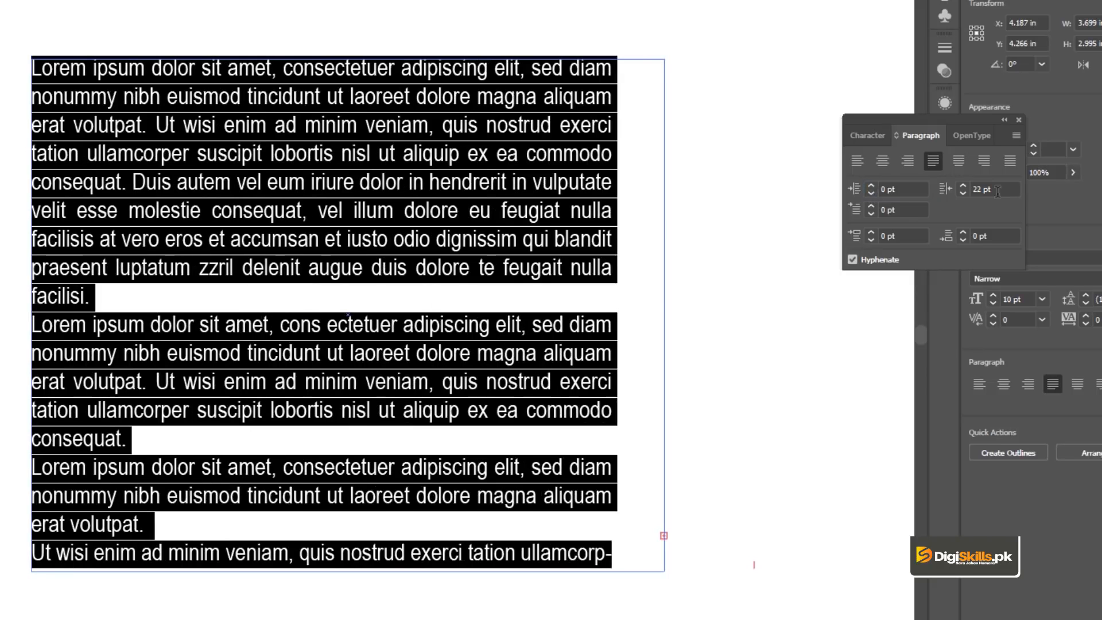
double_click(1000, 190)
type("0")
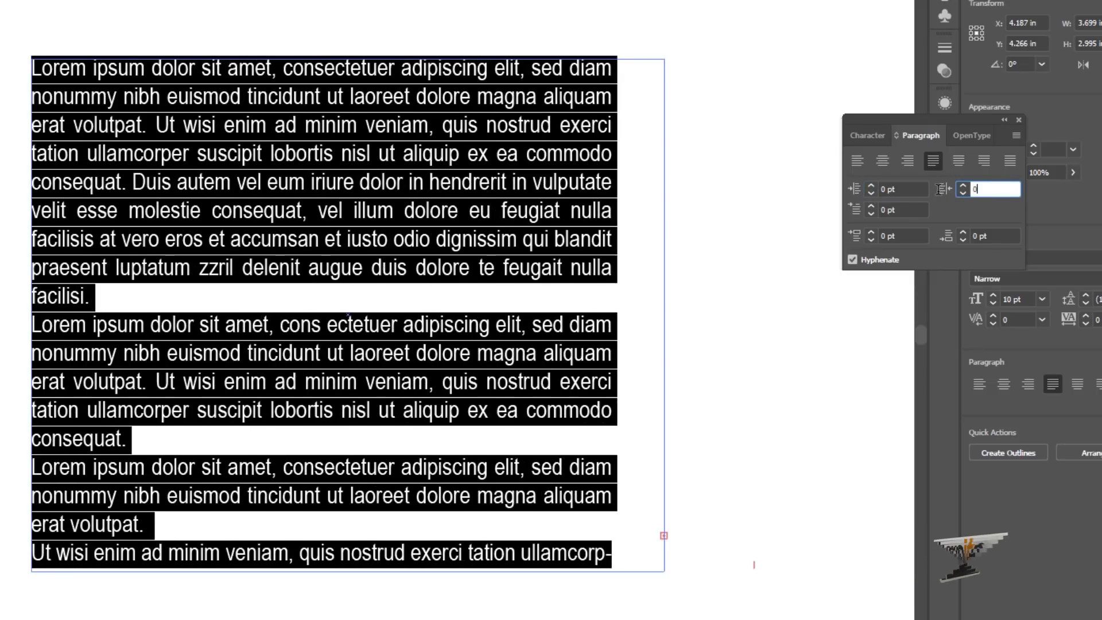
key("Return")
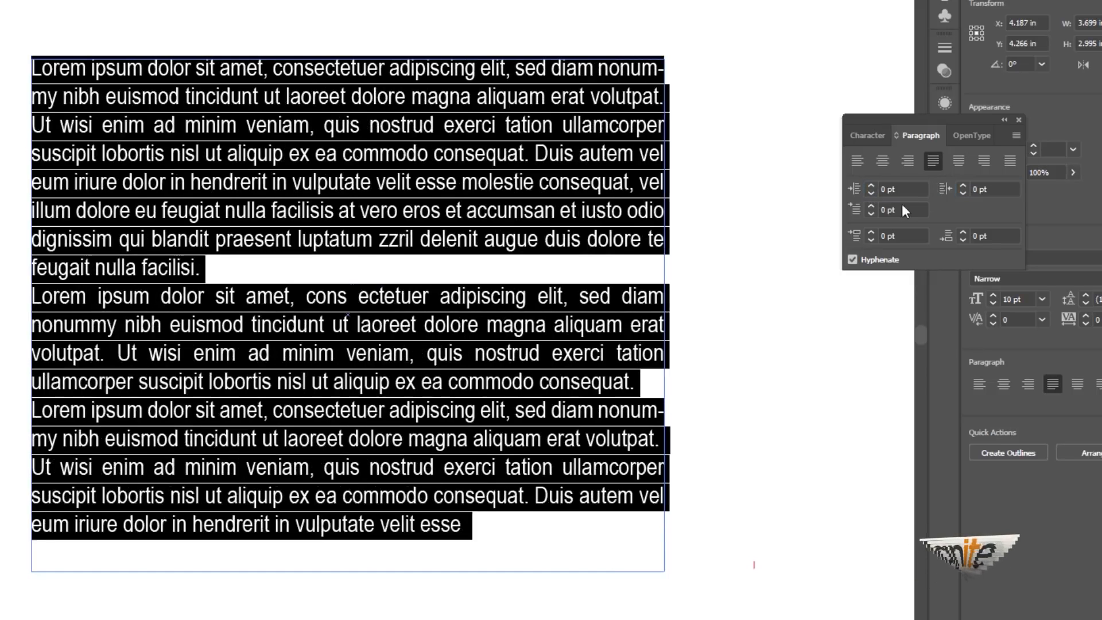
Step: Set the first-line indent of all paragraphs to 22 pt, finish editing the text and deselect the frame
left_click(867, 205)
left_click(868, 206)
left_click(868, 206)
left_click(869, 206)
left_click(869, 206)
left_click(869, 206)
left_click(870, 205)
left_click(869, 205)
left_click(869, 206)
left_click(870, 206)
left_click(870, 206)
left_click(870, 206)
left_click(871, 205)
left_click(870, 205)
left_click(871, 206)
left_click(872, 205)
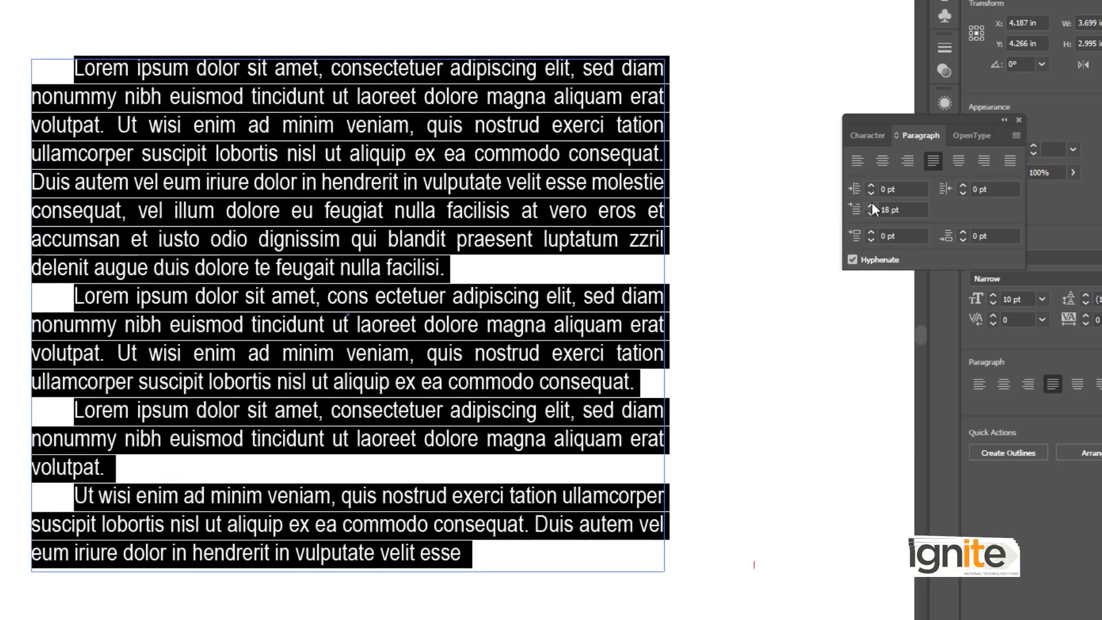
left_click(873, 206)
left_click(873, 206)
left_click(874, 206)
left_click(875, 206)
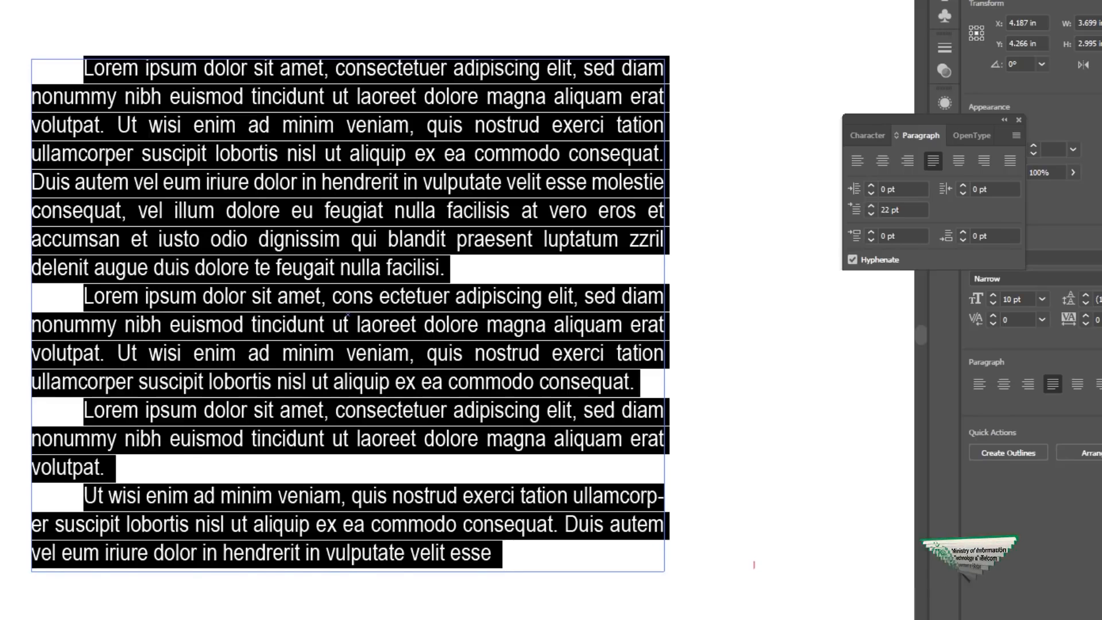
key("Escape")
key("ctrl+shift+a")
Step: Undo the first-line indent increases on all the frame's text back to 1 pt
left_click(125, 104)
left_click(126, 105)
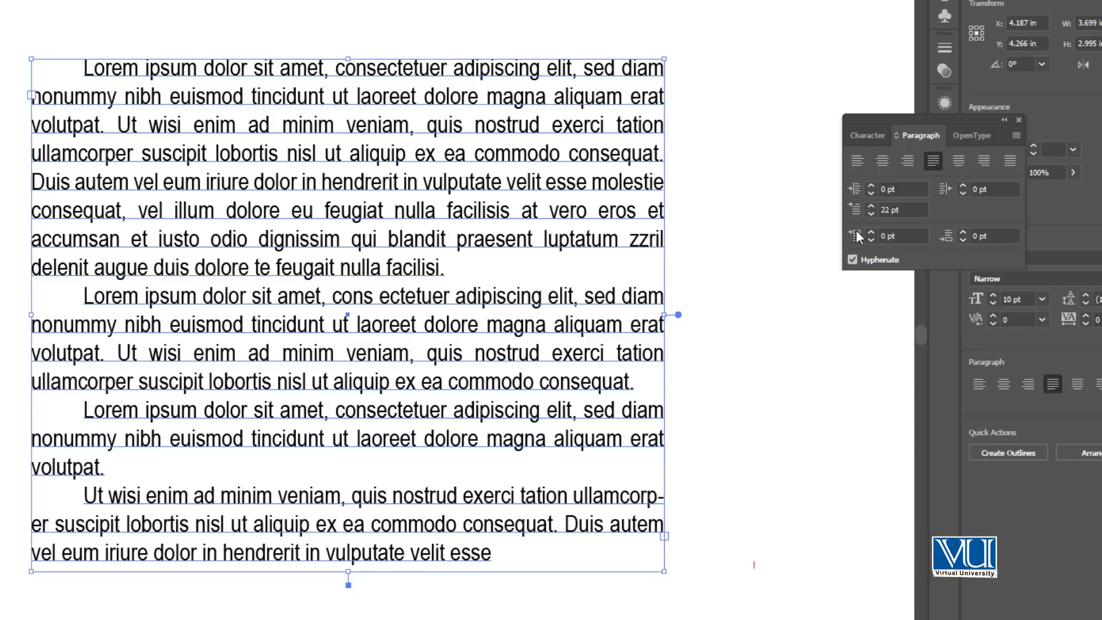
double_click(458, 148)
key("ctrl+a")
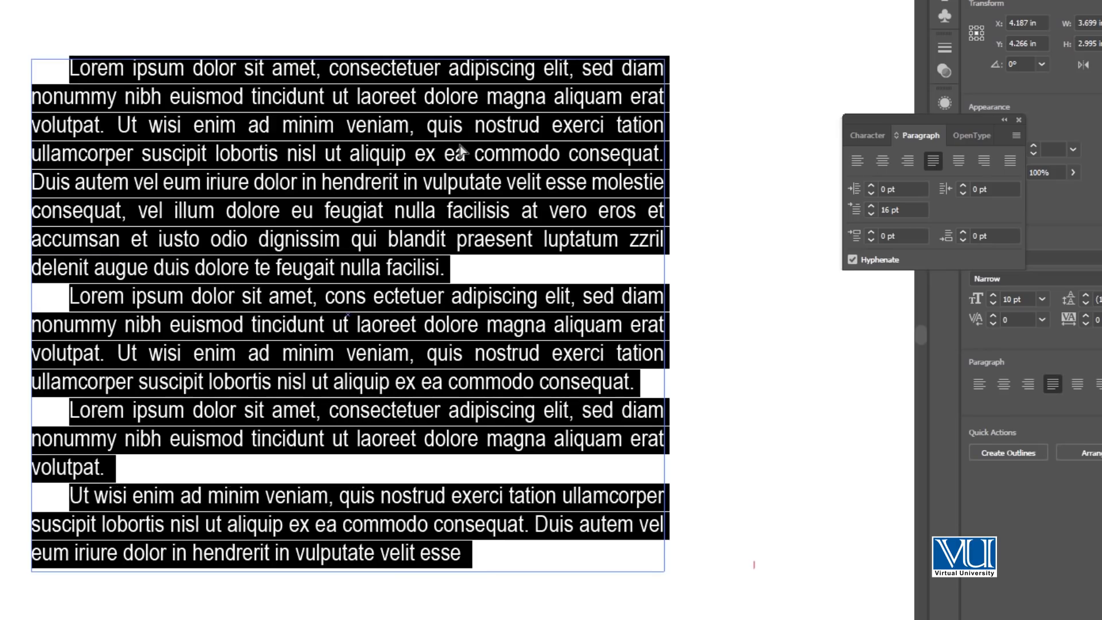
key("ctrl+z")
key("ctrl+z")
key("ctrl+z")
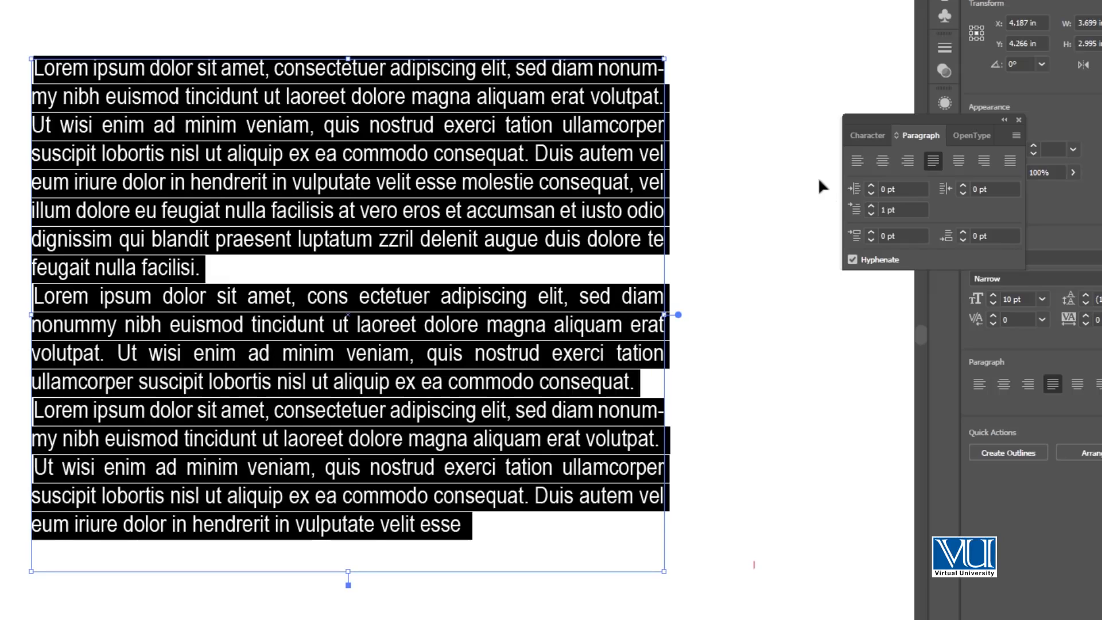
Step: Set the space before paragraph to 10 pt for all the text and deselect the frame
left_click(856, 233)
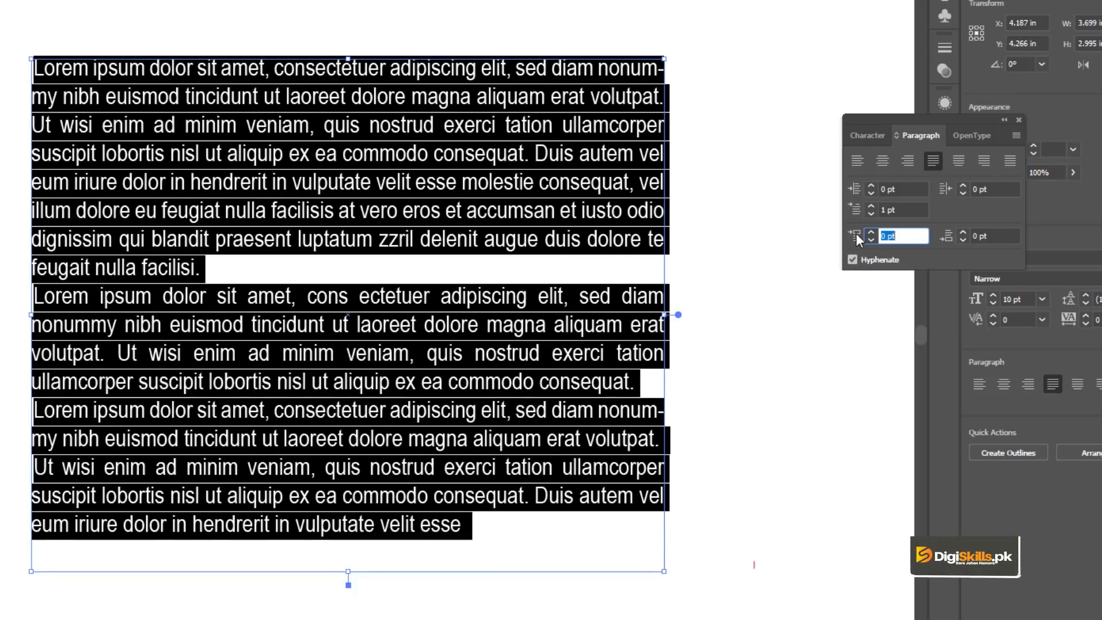
type("5")
key("Return")
left_click(871, 233)
left_click(871, 232)
left_click(871, 233)
left_click(871, 232)
left_click(871, 232)
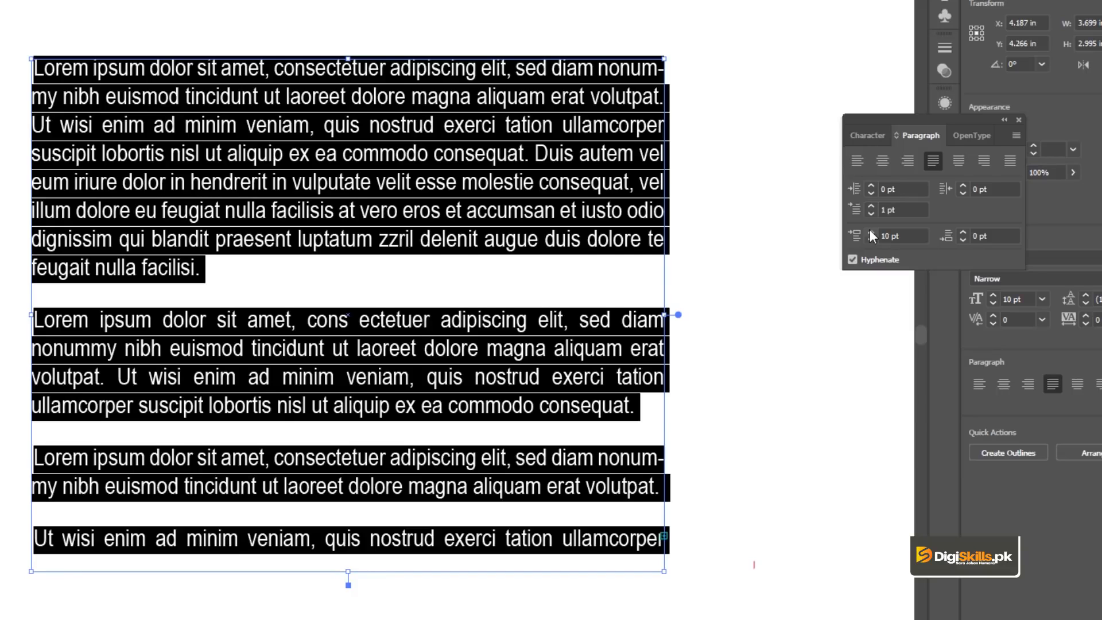
left_click(864, 236)
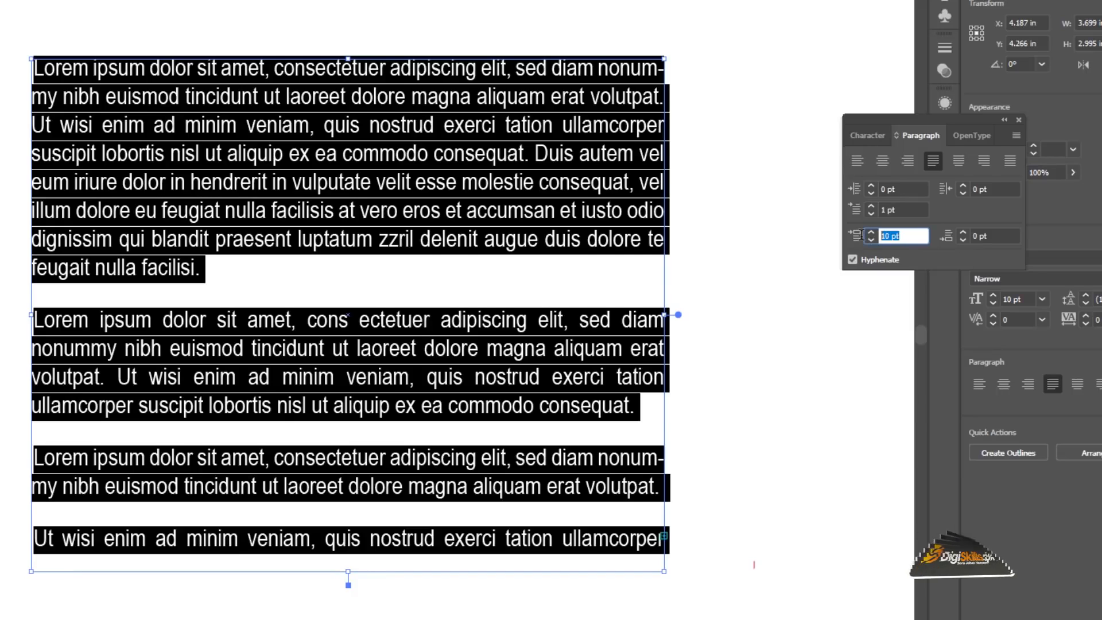
left_click(9, 230)
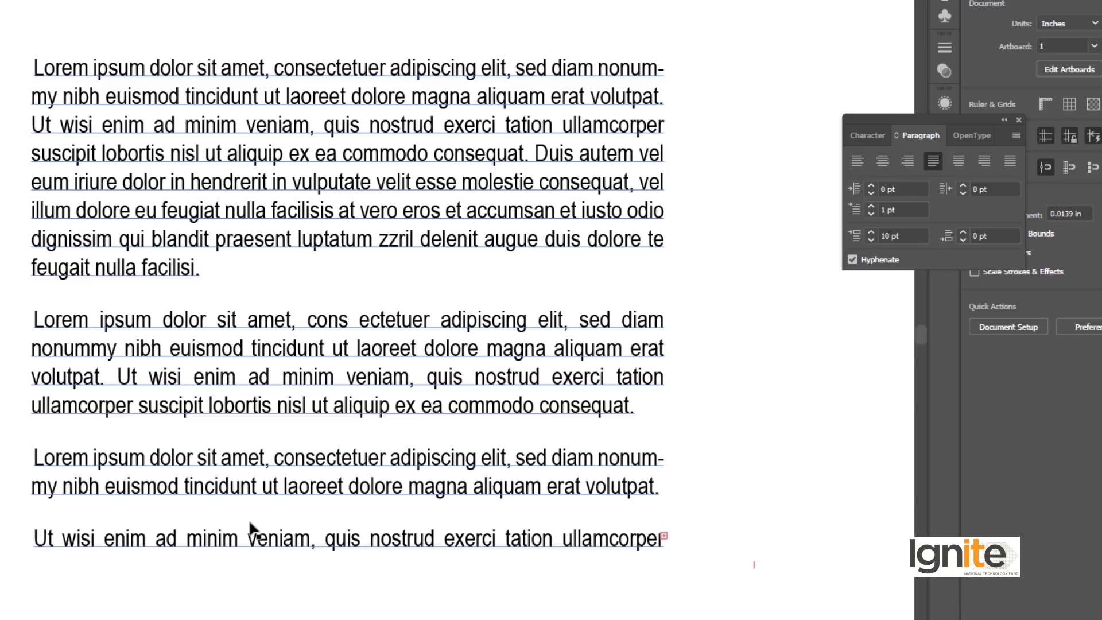
Step: Set the space after paragraph to 3 pt for all the text and reset the space before paragraph to 0 pt
left_click(293, 322)
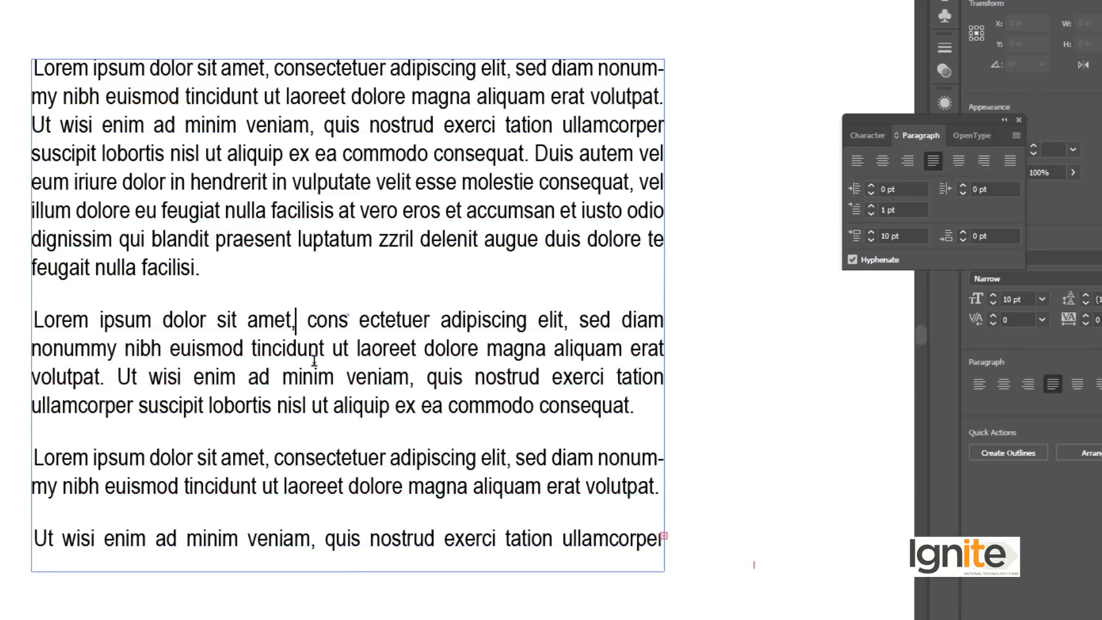
key("ctrl+a")
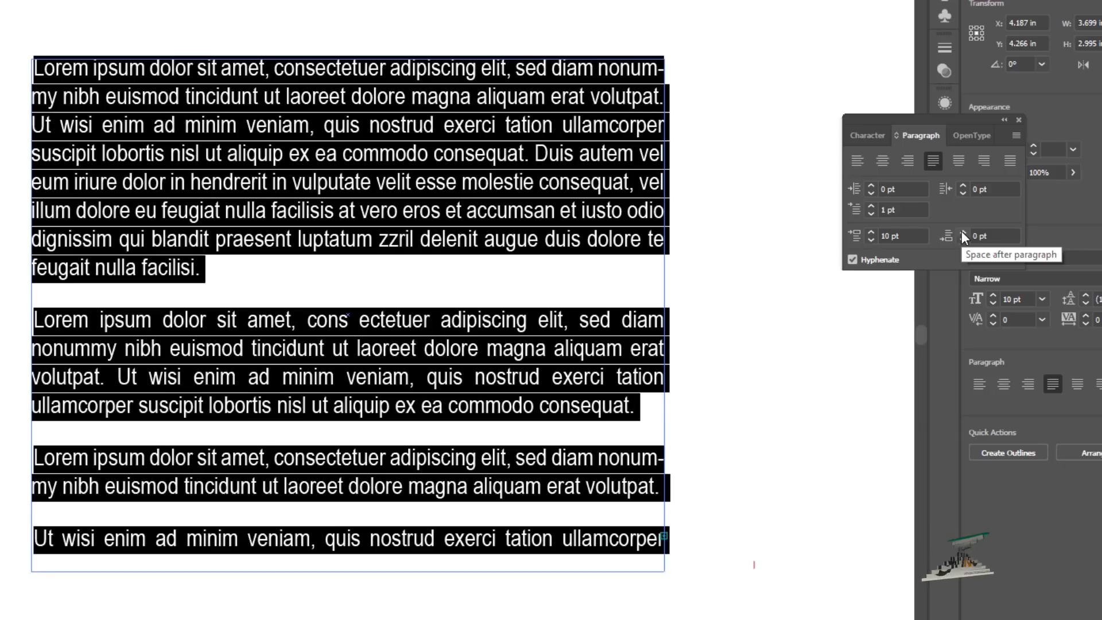
left_click(963, 233)
left_click(963, 233)
left_click(963, 232)
left_click(902, 236)
type("0")
key("Return")
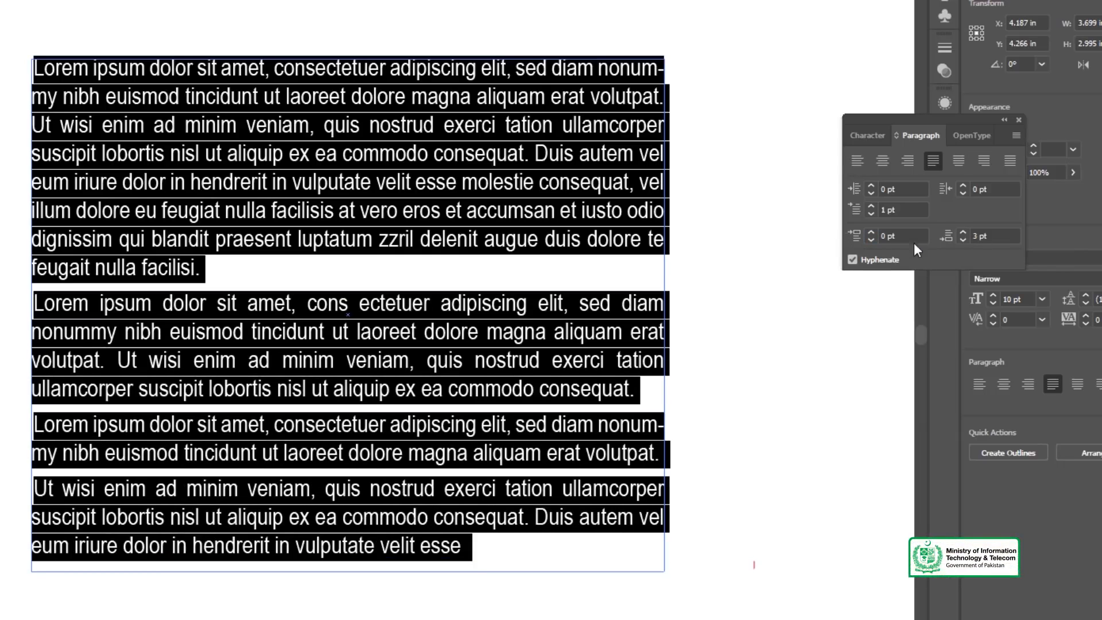
Step: Increase the space after paragraph to 14 pt for all the selected text
left_click(963, 231)
left_click(963, 230)
left_click(963, 230)
left_click(963, 230)
left_click(963, 229)
left_click(963, 229)
left_click(963, 229)
left_click(963, 228)
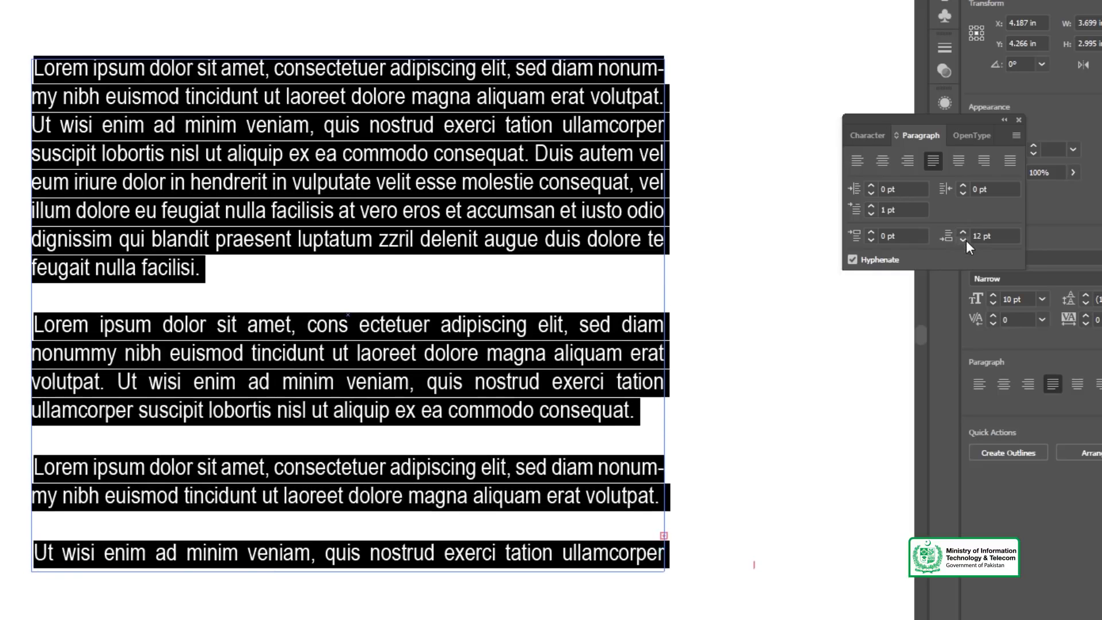
left_click(962, 231)
left_click(963, 231)
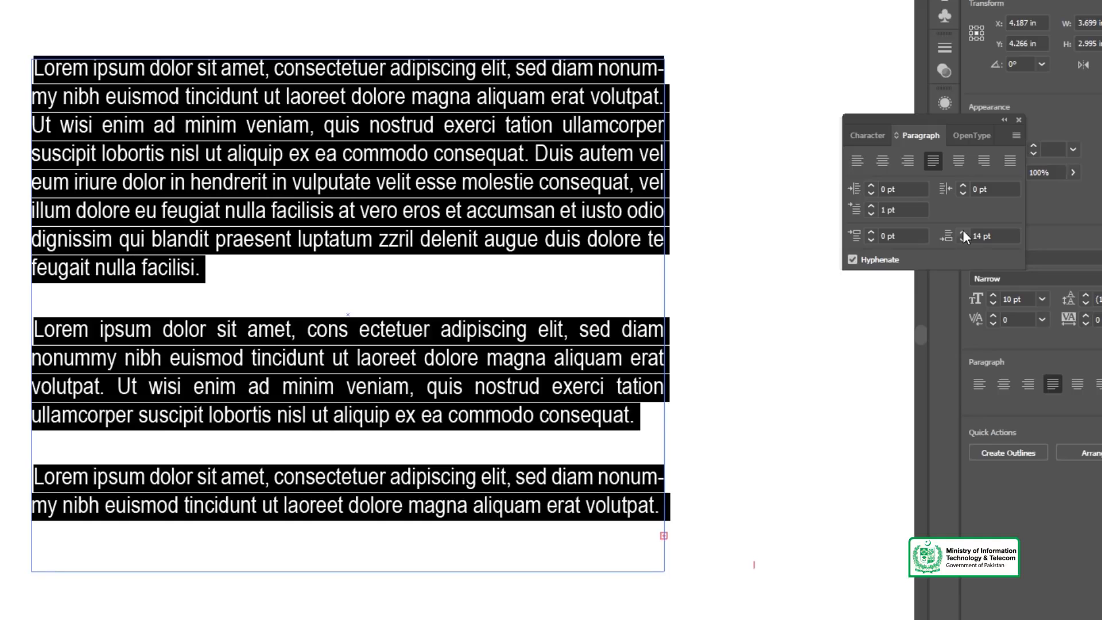
Step: Reset the space after paragraph to 0 pt and place the text cursor in the second paragraph
left_click(945, 236)
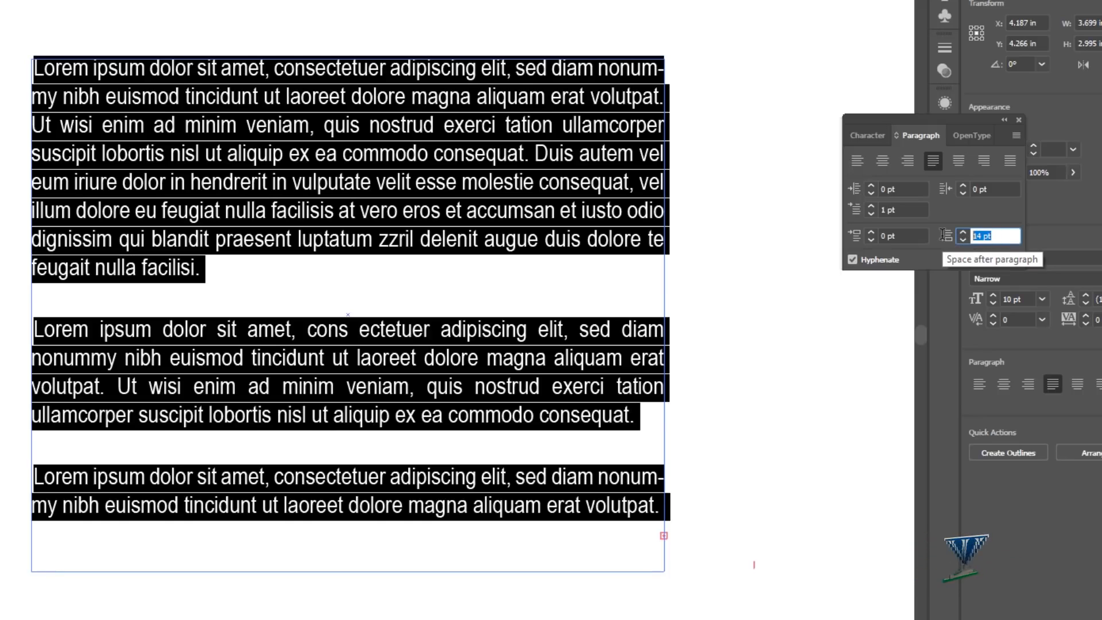
type("0")
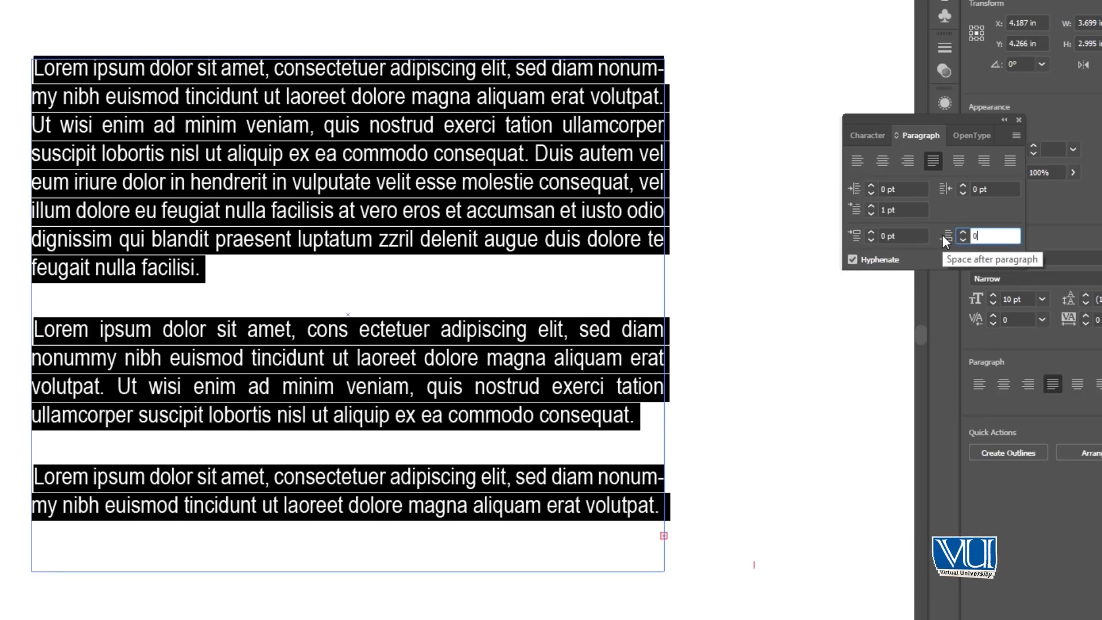
key("Return")
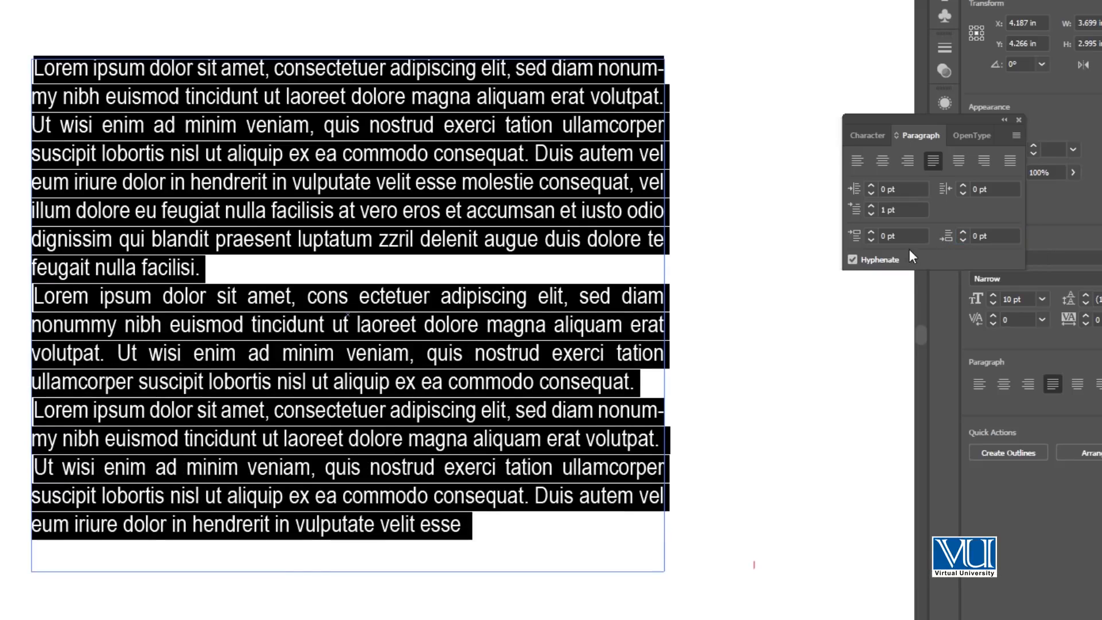
left_click(554, 294)
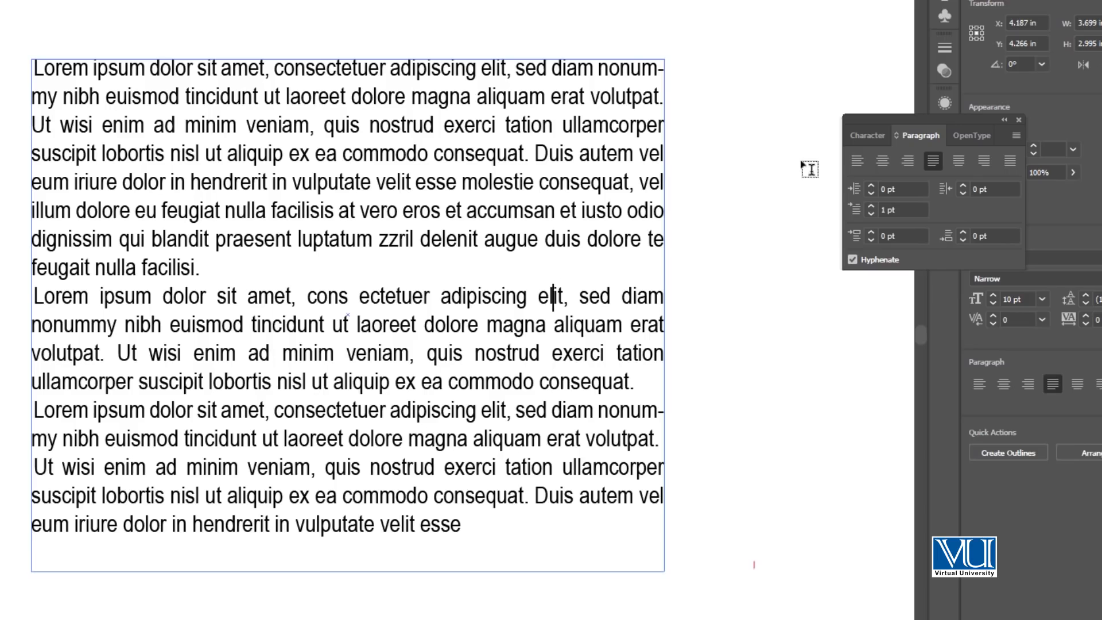
Step: Set the font size of all the text in the frame to 14 pt
left_click(862, 135)
key("ctrl+a")
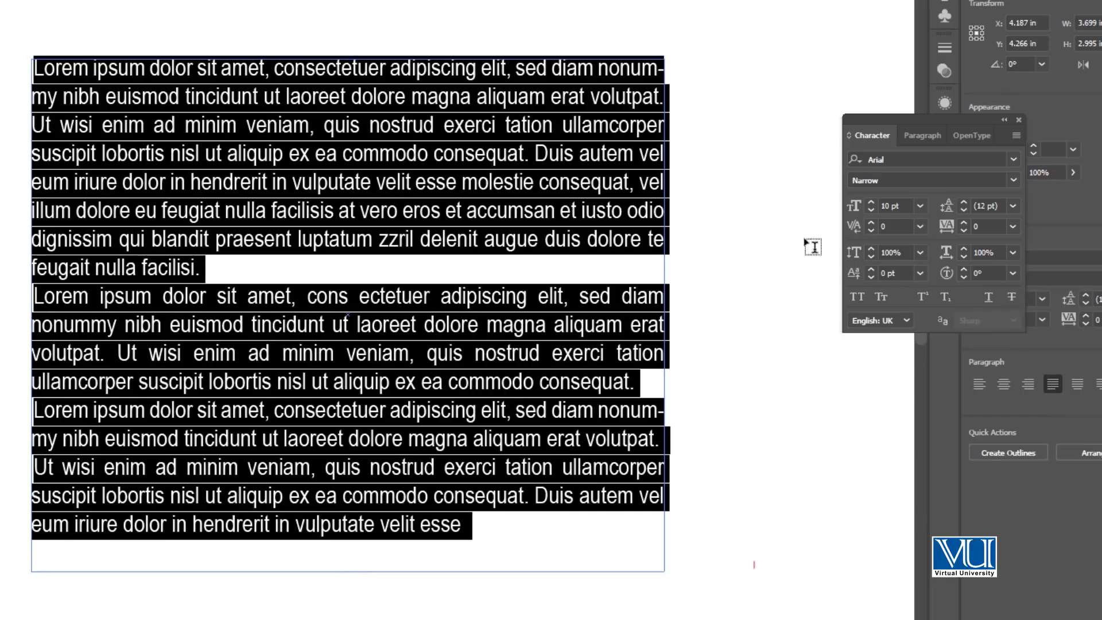
left_click(919, 205)
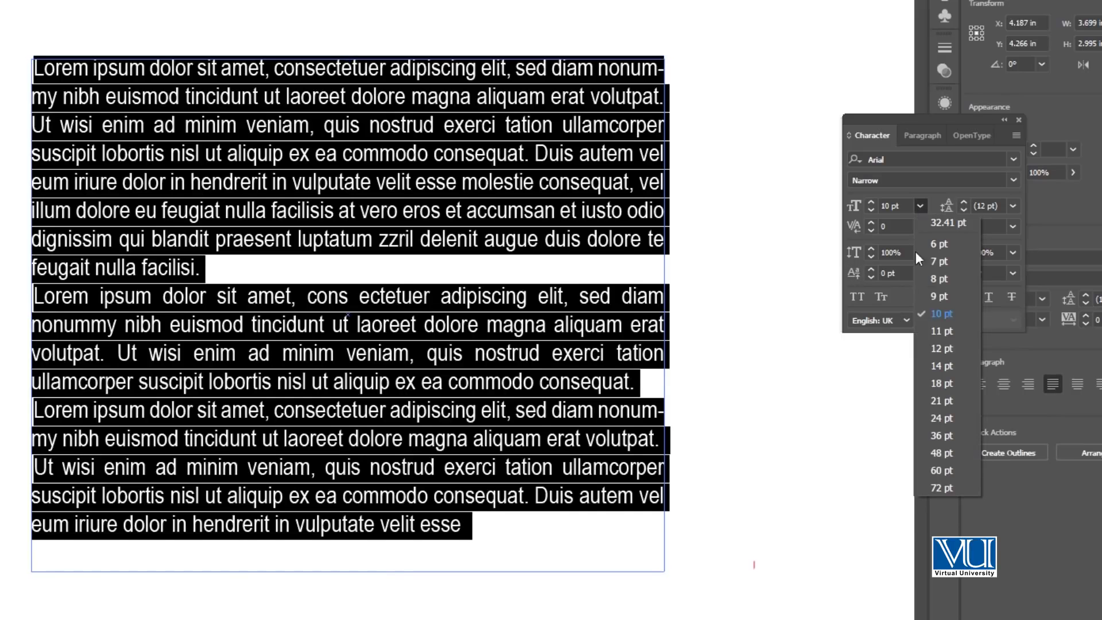
left_click(943, 366)
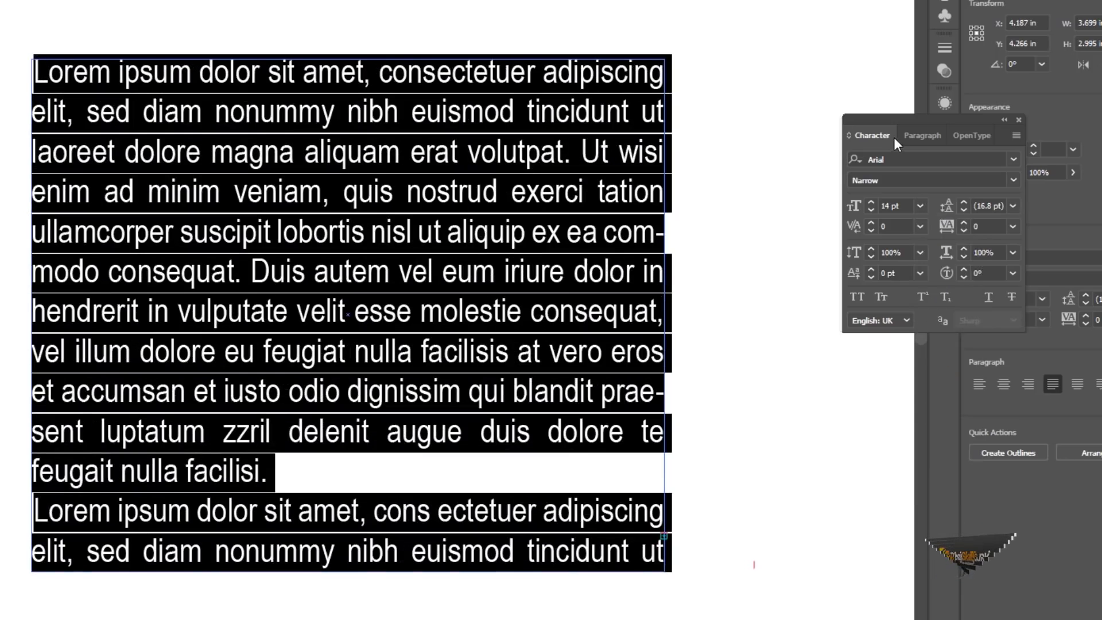
Step: Switch off hyphenation for all the selected text and switch it back on
left_click(918, 135)
left_click(852, 259)
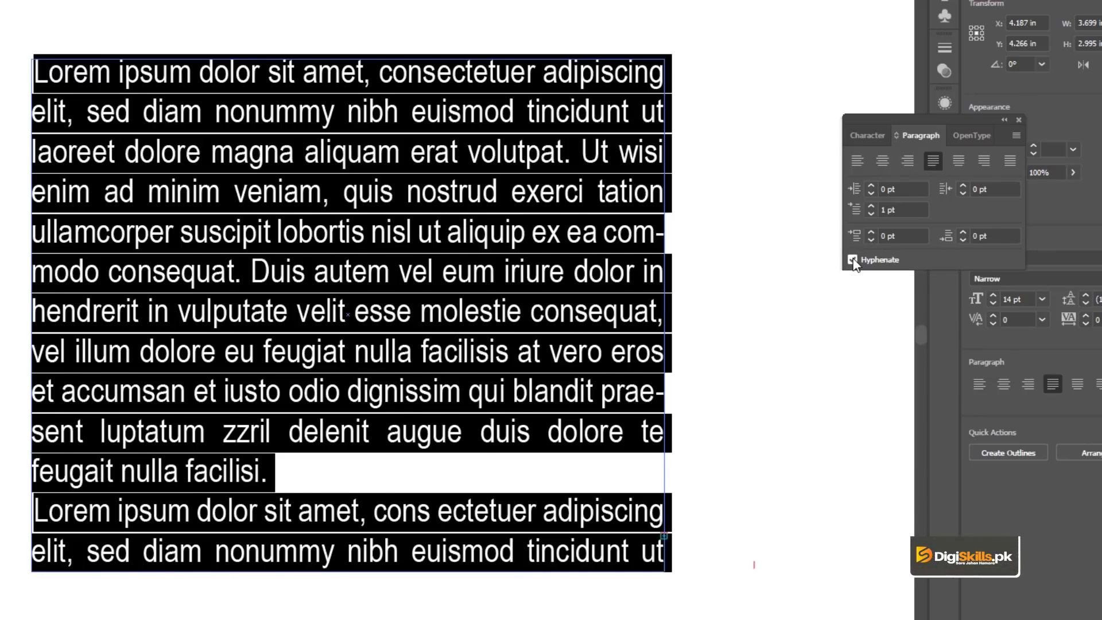
left_click(854, 261)
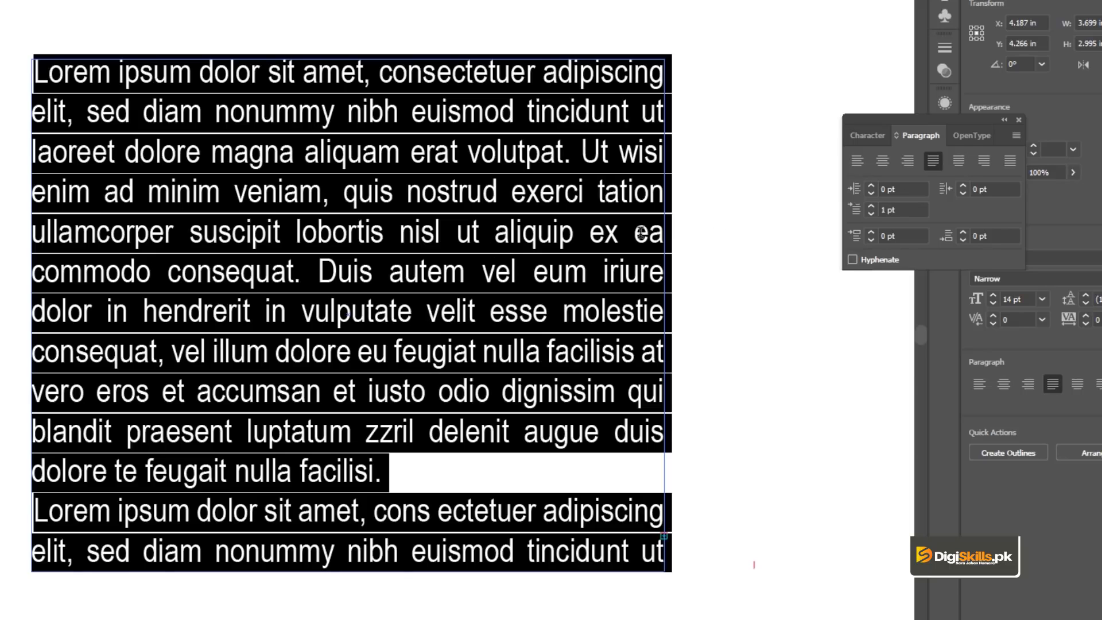
left_click(853, 260)
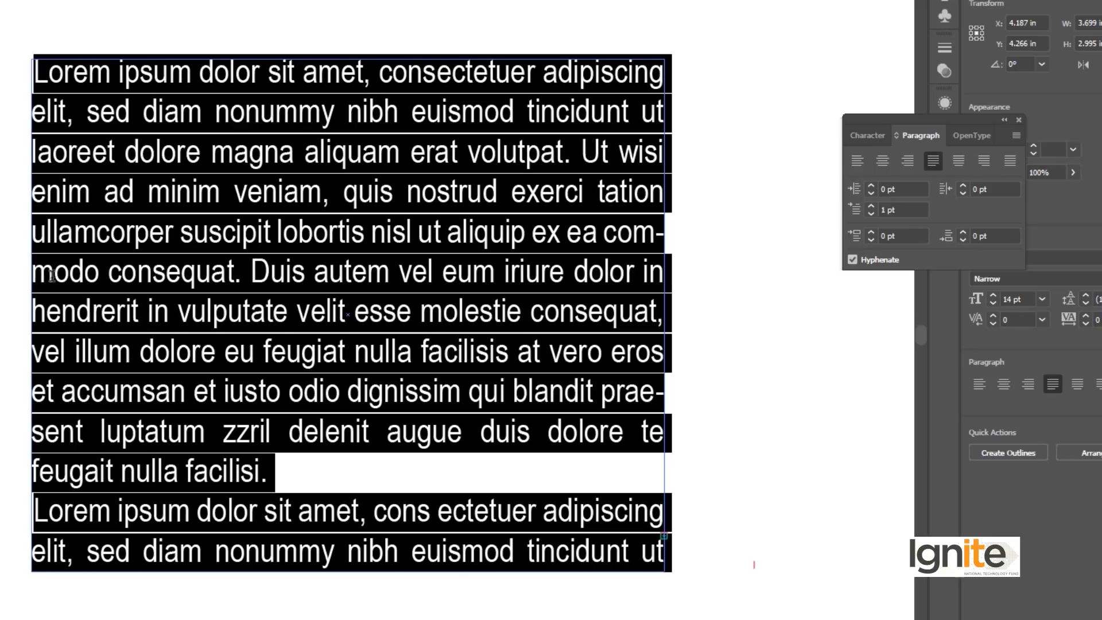
Step: Turn off hyphenation for all the text in the frame and clear the frame from the artboard
left_click(97, 278)
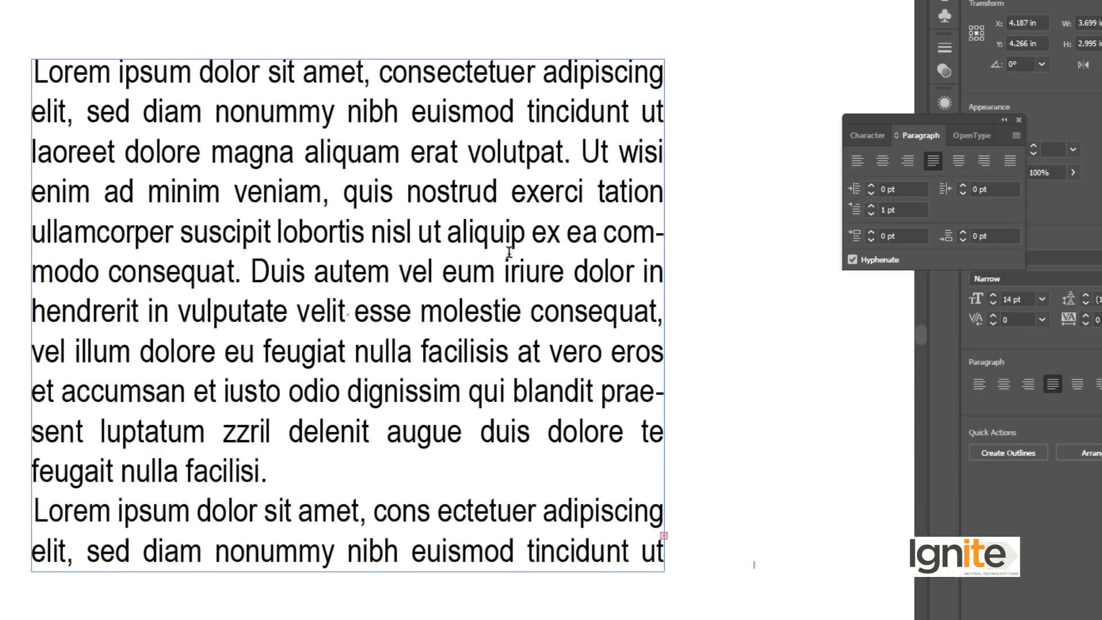
key("ctrl+a")
left_click(853, 259)
left_click(592, 234)
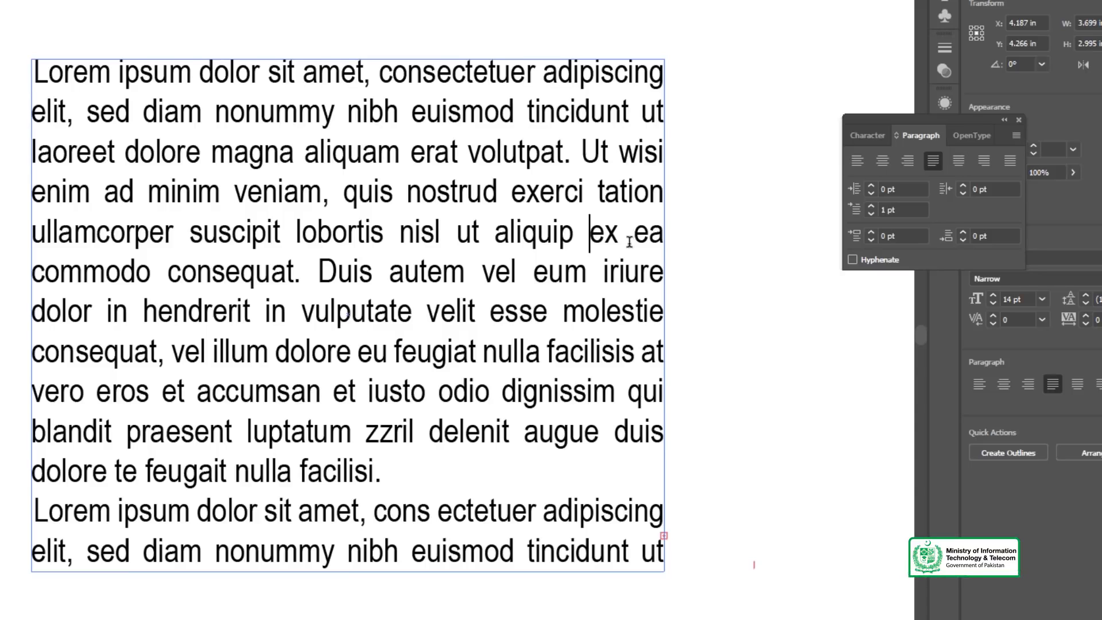
left_click(79, 72)
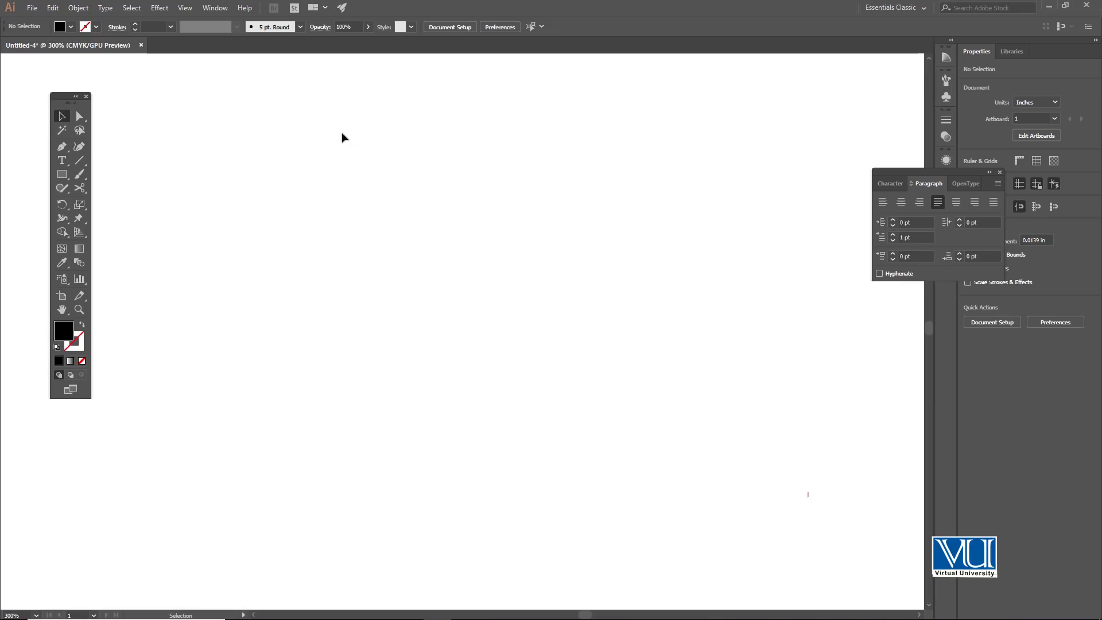
left_click(62, 160)
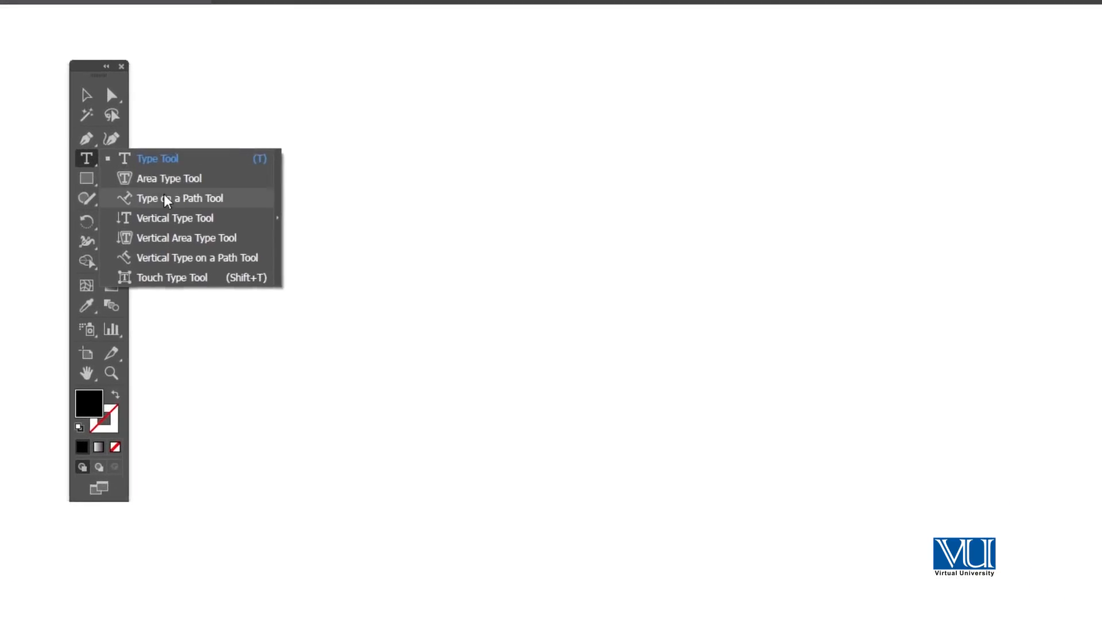
left_click(96, 159)
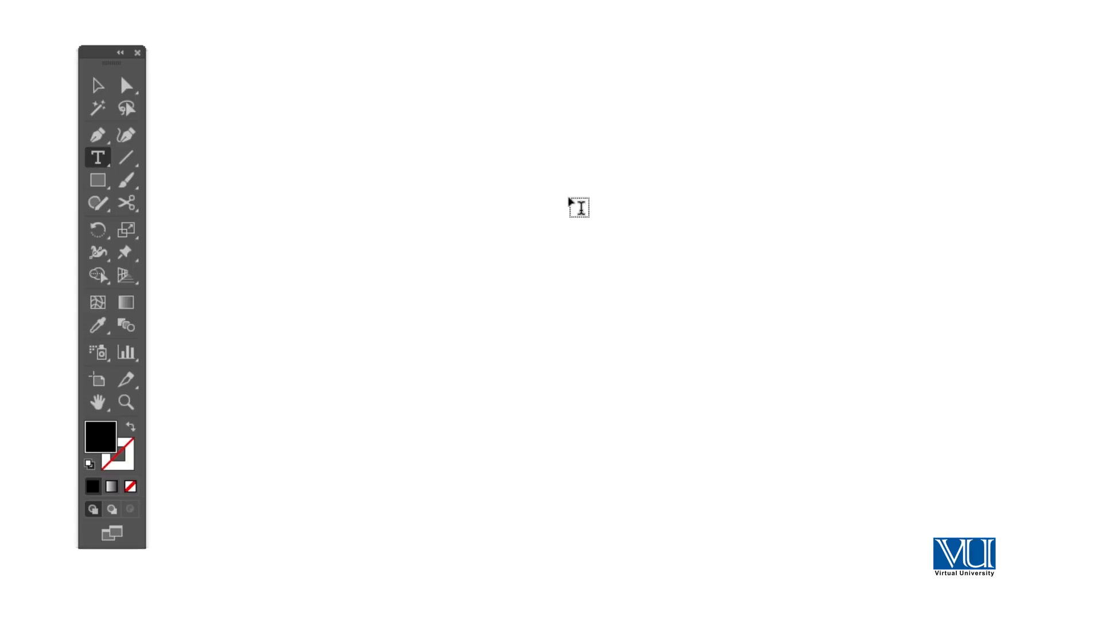
left_click(98, 157)
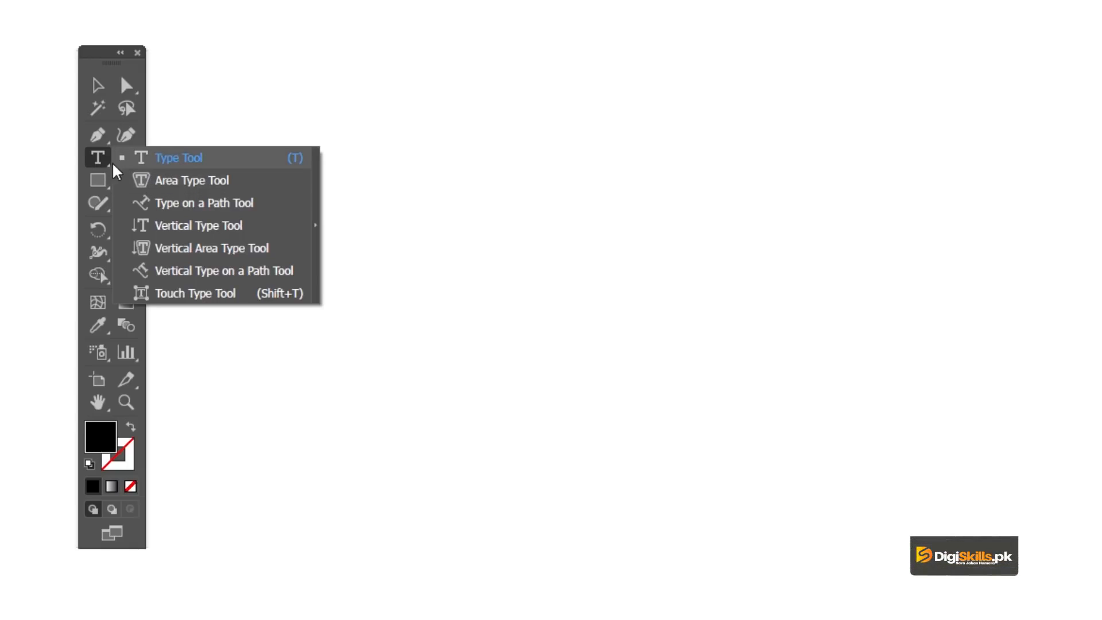
Step: Draw a black square about 1.33 in wide and high on the empty artboard with the Rectangle tool
left_click(98, 180)
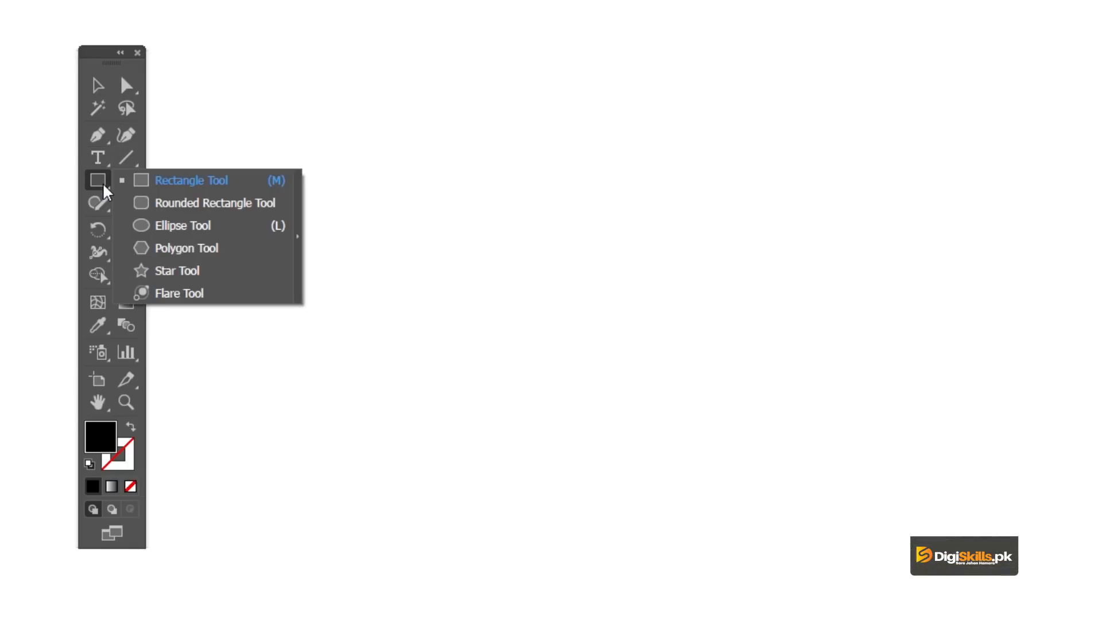
left_click(188, 182)
left_click_drag(576, 211, 847, 352)
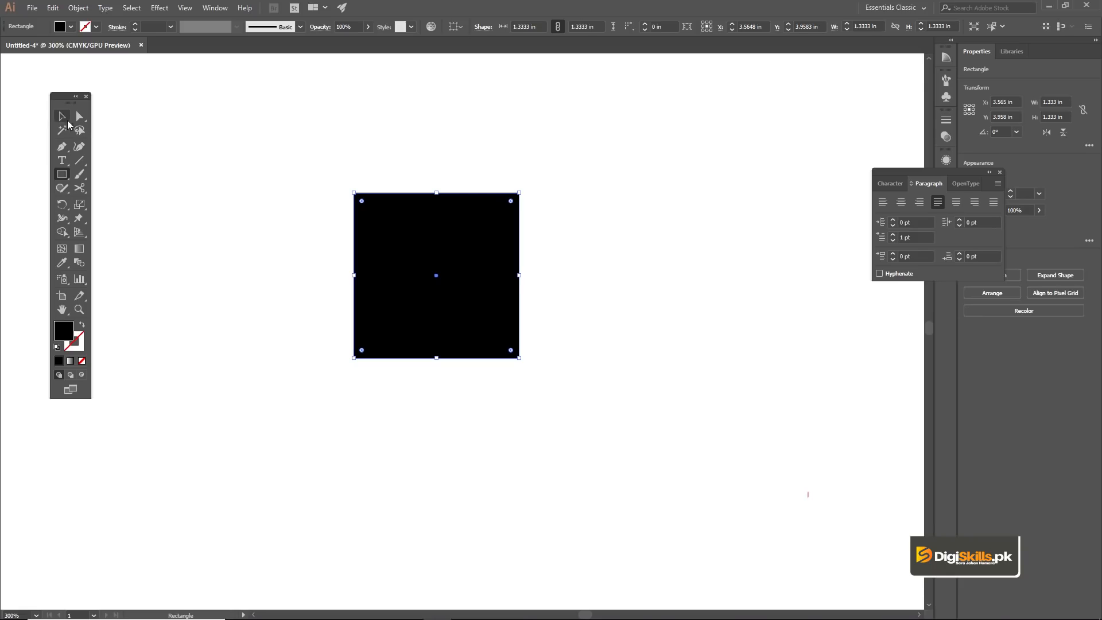
Step: Convert the square into an area type container filled with placeholder text using the Area Type tool, and select the resulting text object
left_click(105, 160)
left_click(68, 163)
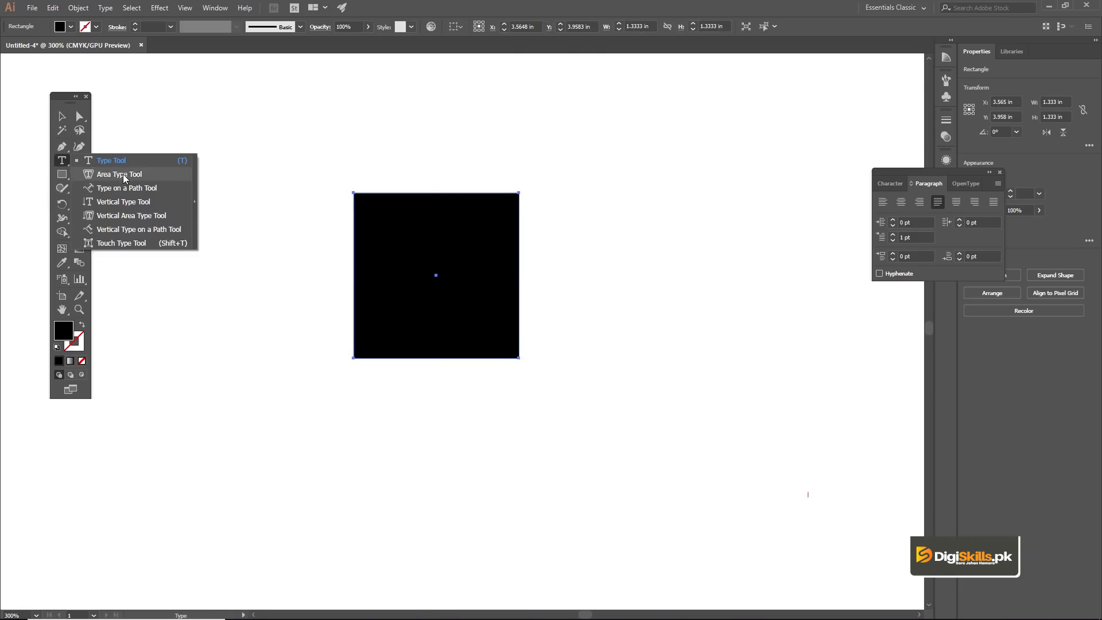
left_click(109, 172)
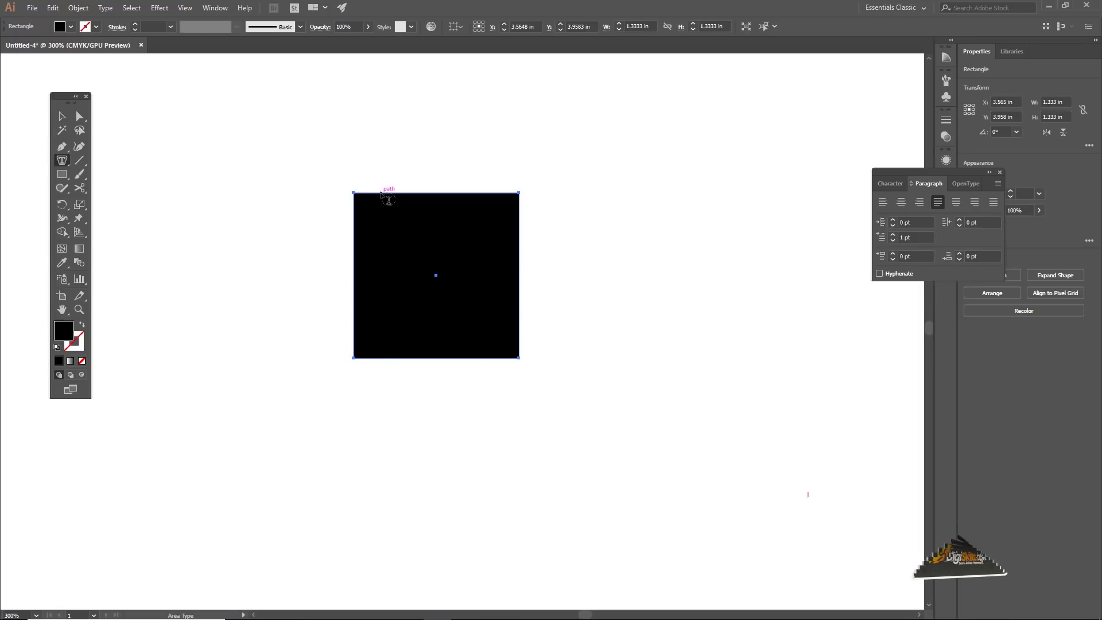
left_click(386, 193)
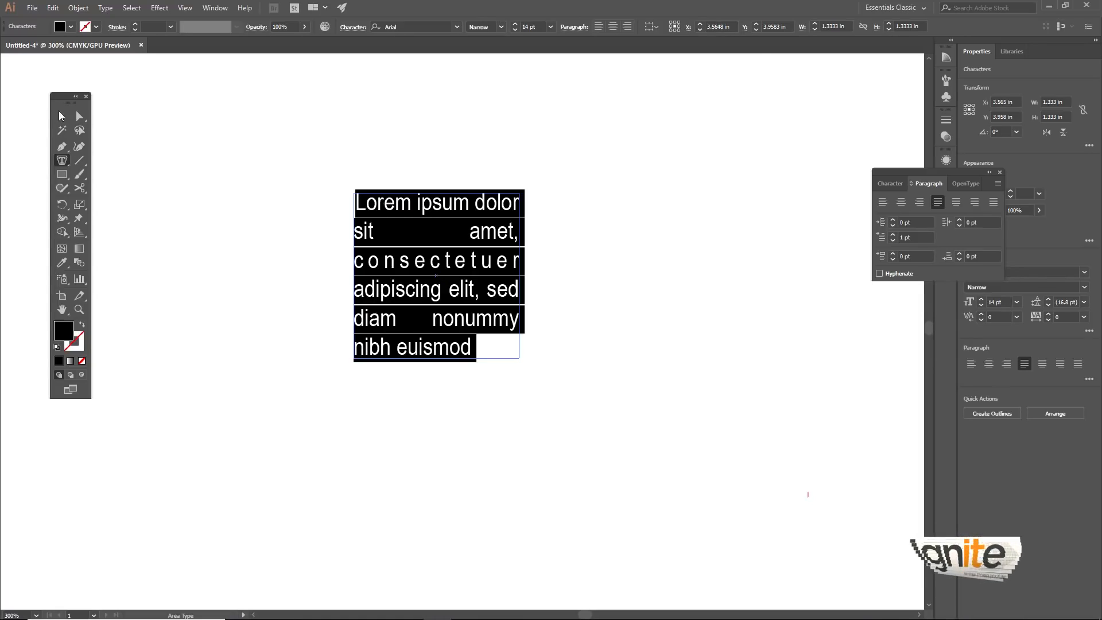
key("Escape")
left_click(261, 123)
left_click(261, 256)
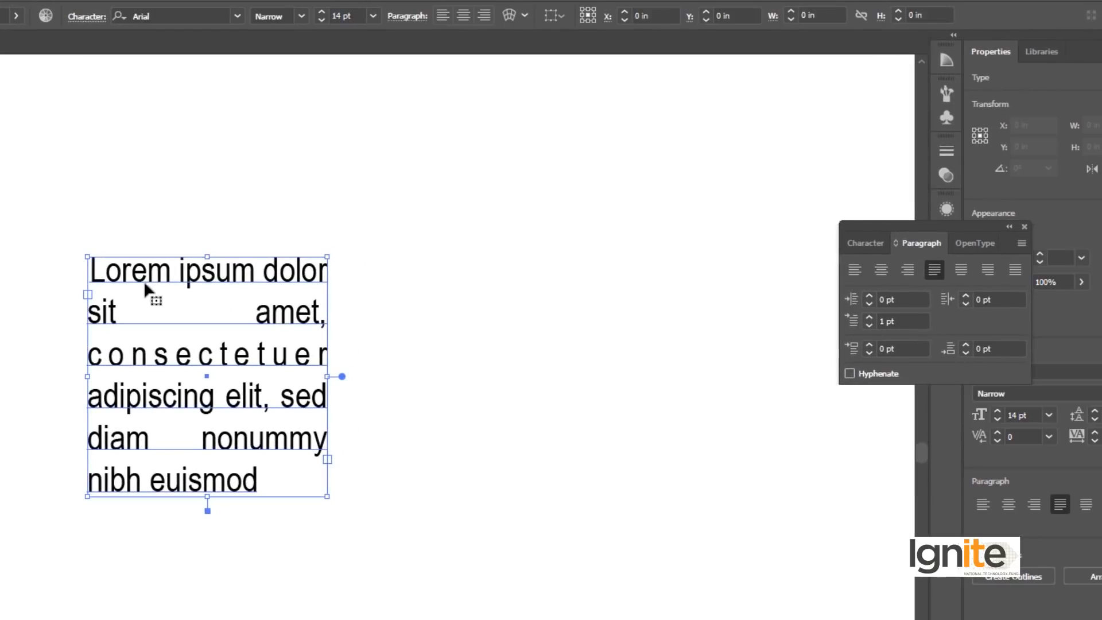
Step: Try left alignment and justification with the last line aligned left on the area text, ending with all lines justified
left_click(854, 270)
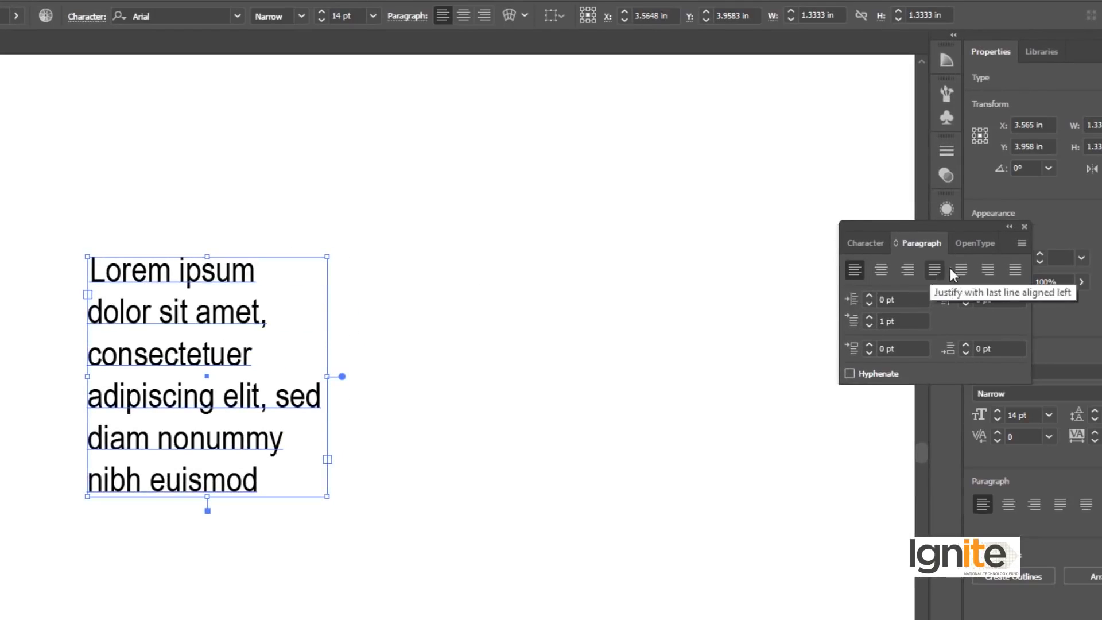
left_click(1015, 270)
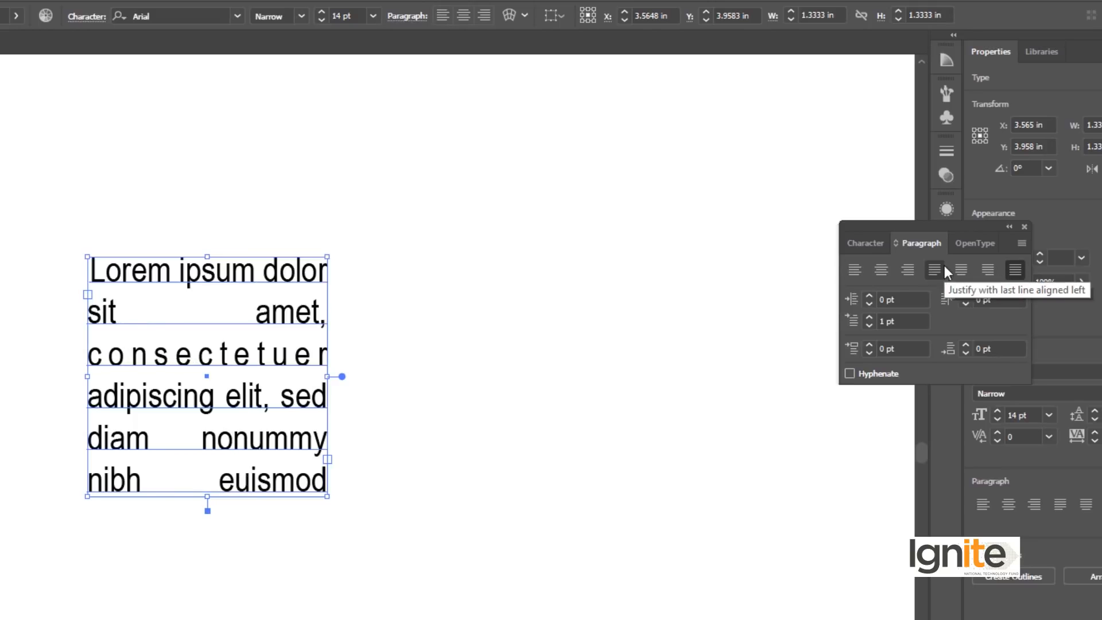
left_click(848, 268)
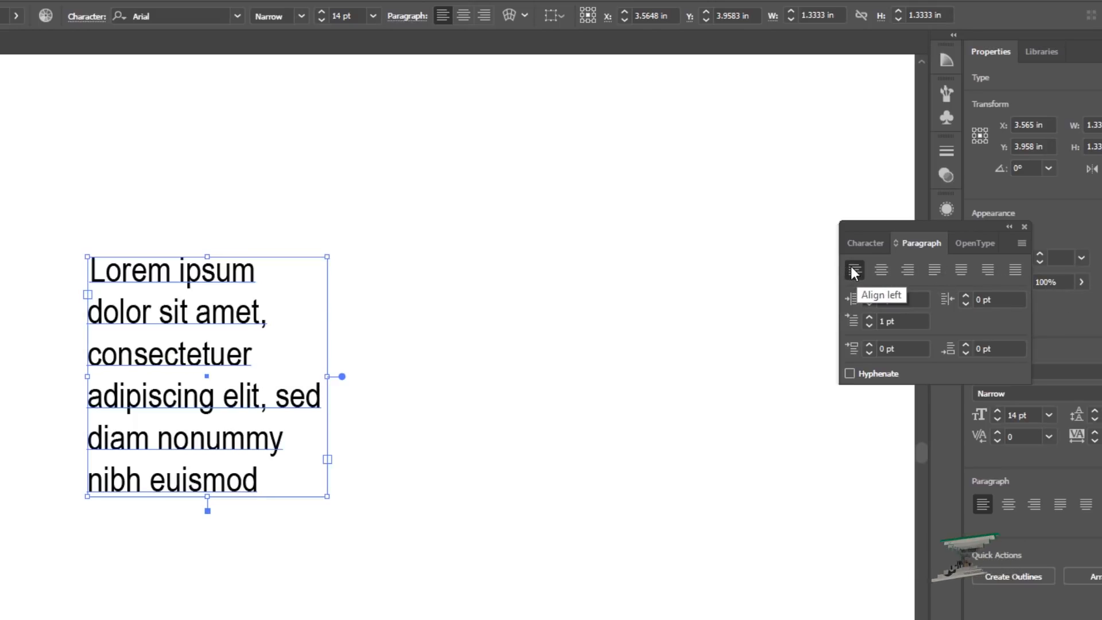
left_click(932, 270)
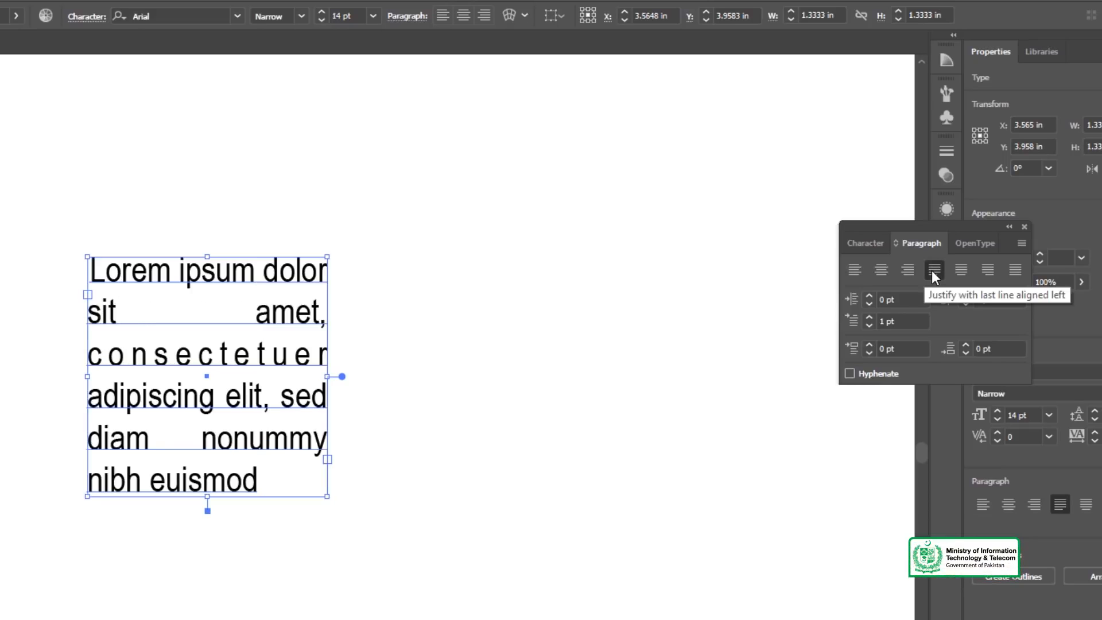
left_click(861, 271)
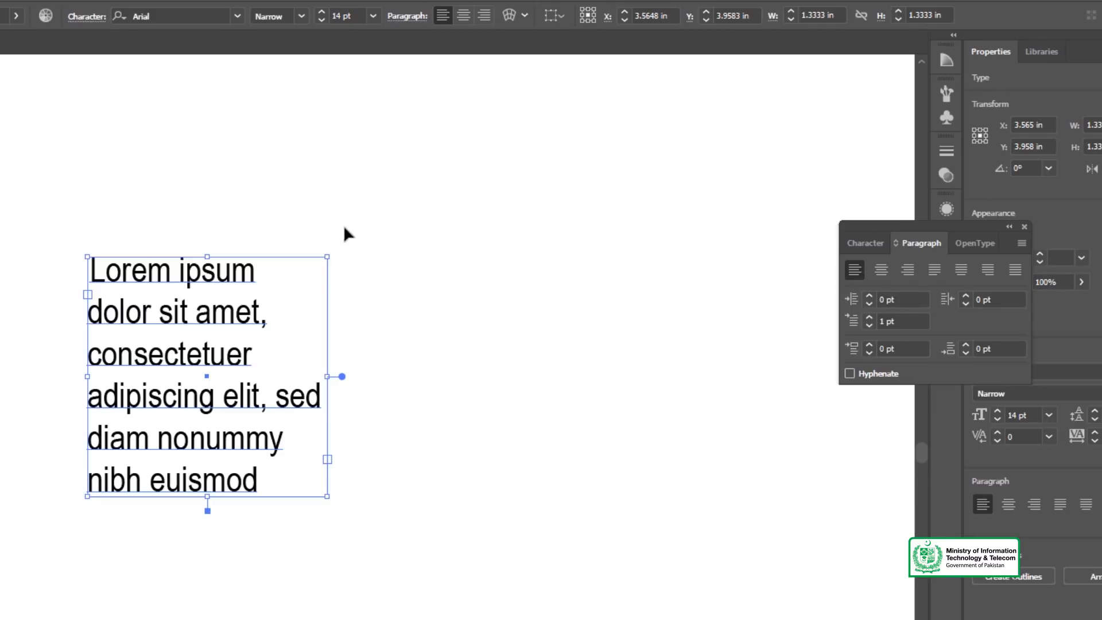
left_click(1015, 271)
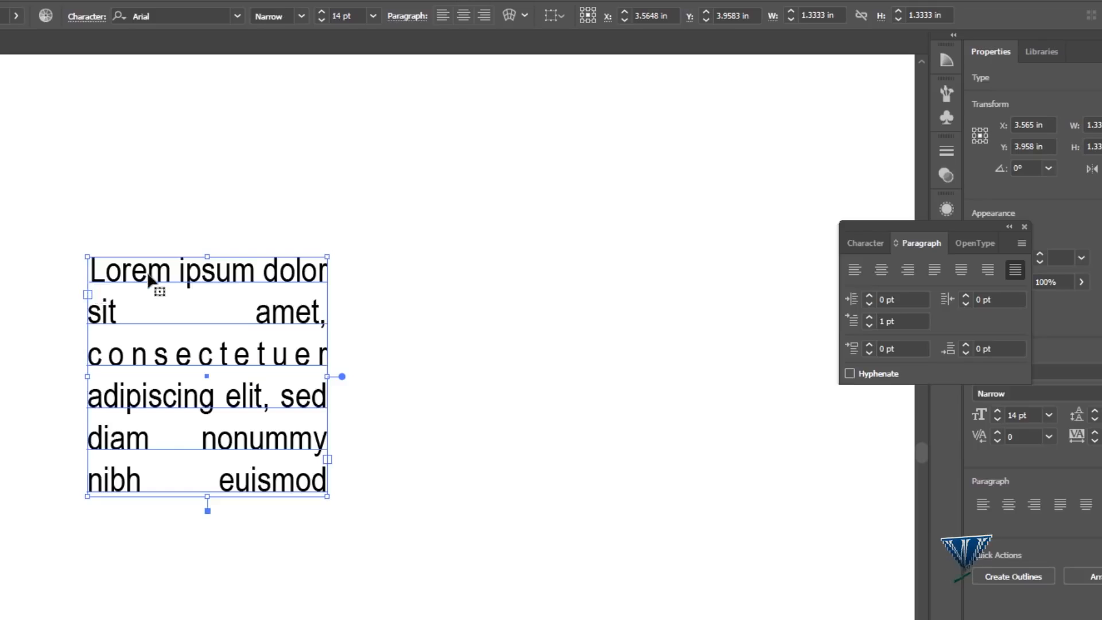
Step: Reduce the font size of the area text to 10 pt
left_click(25, 248)
double_click(115, 281)
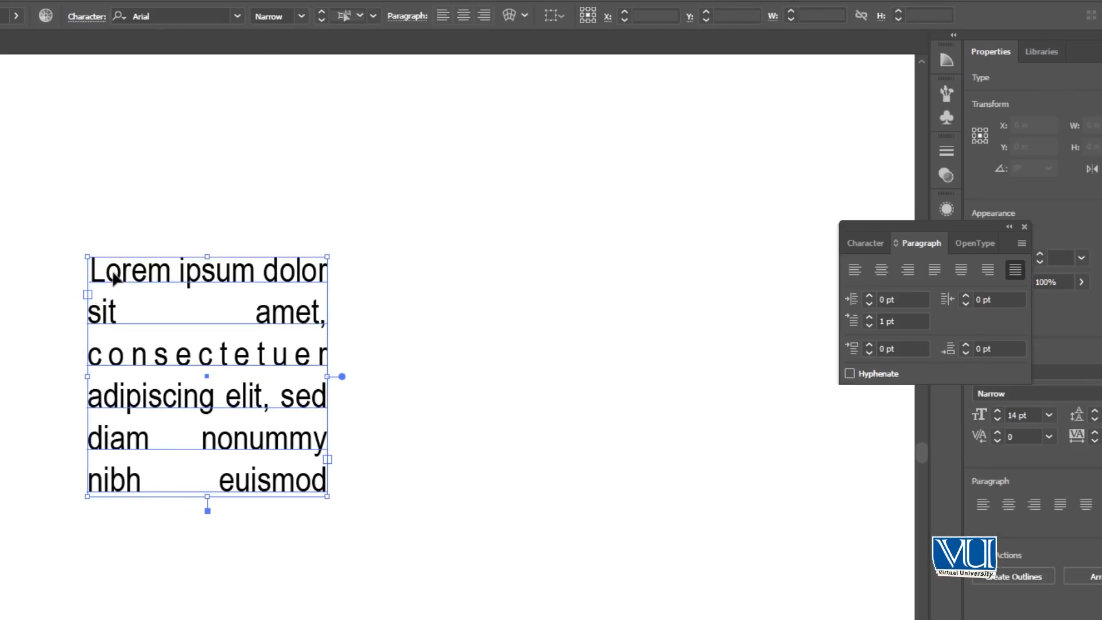
key("Escape")
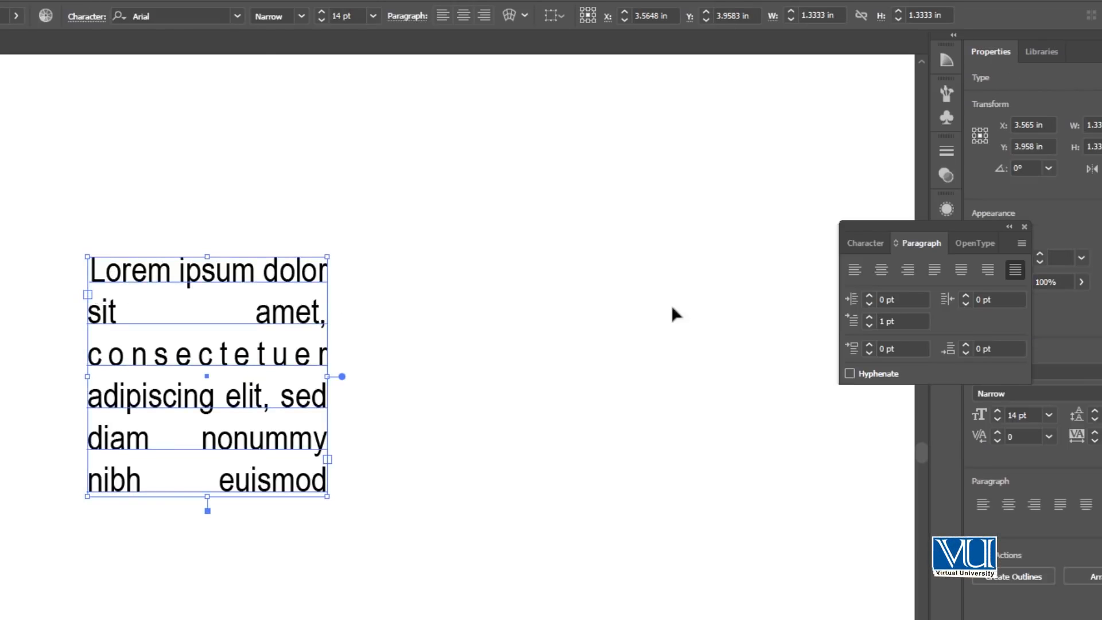
left_click(881, 249)
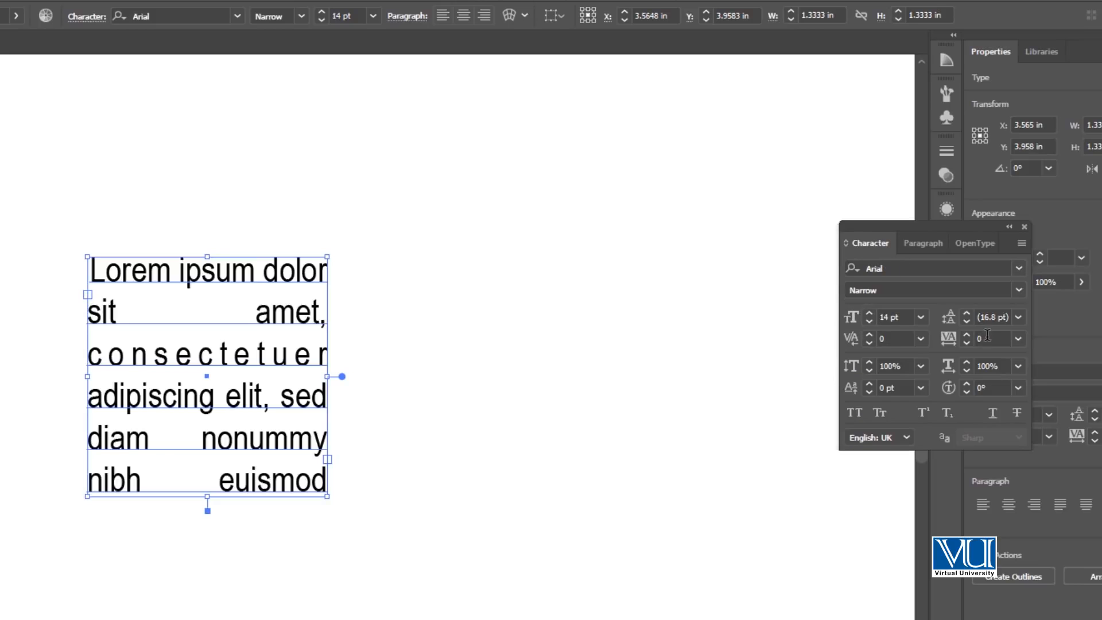
left_click(1014, 317)
left_click(1038, 357)
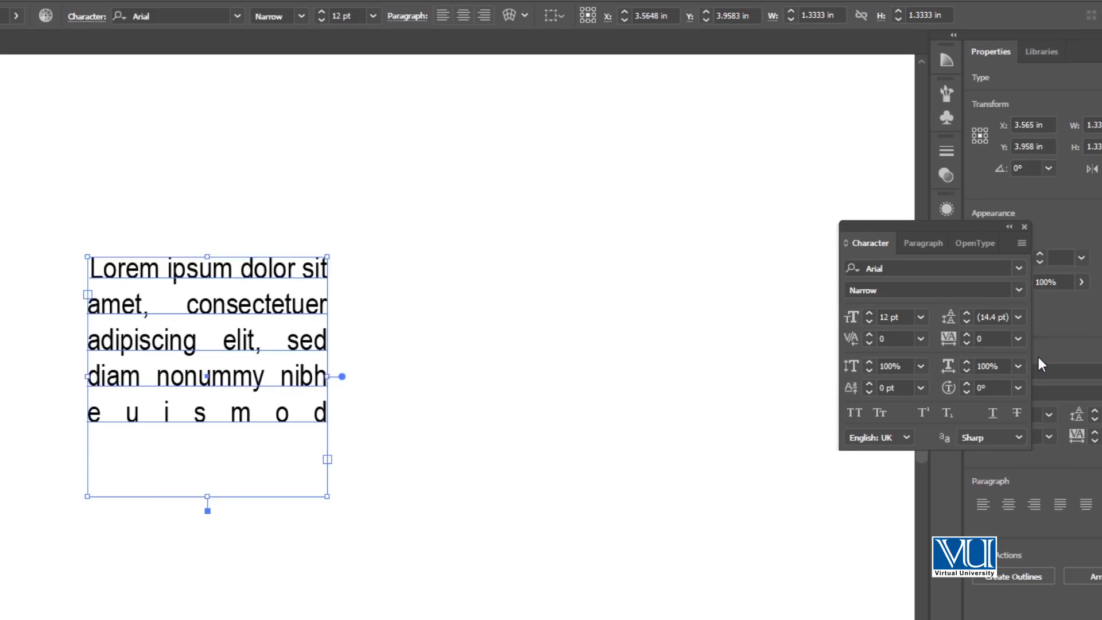
left_click(921, 317)
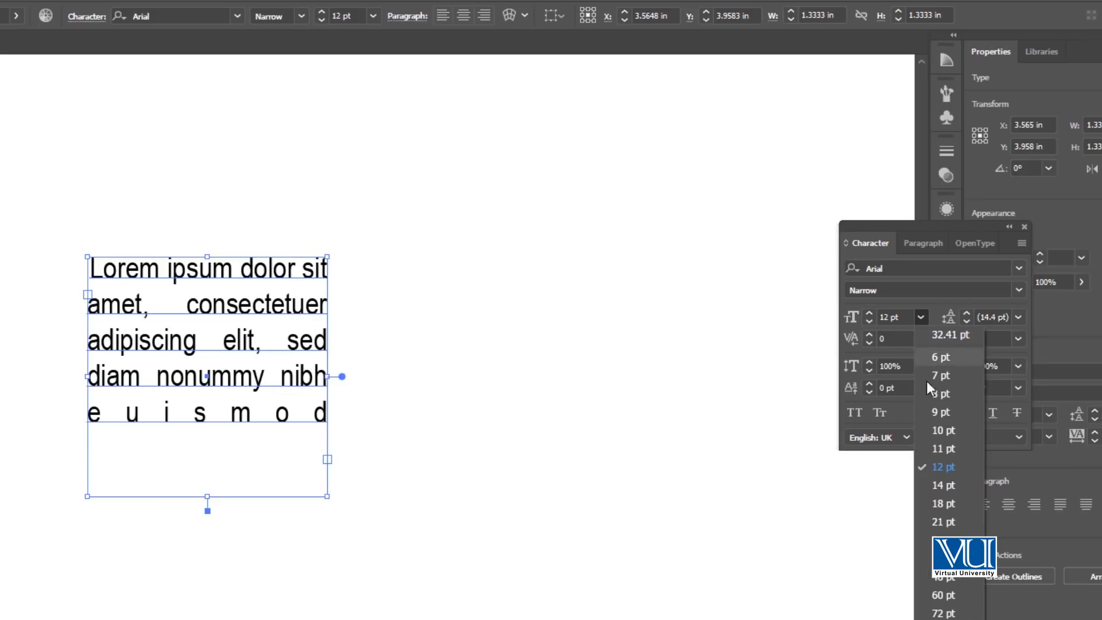
left_click(945, 431)
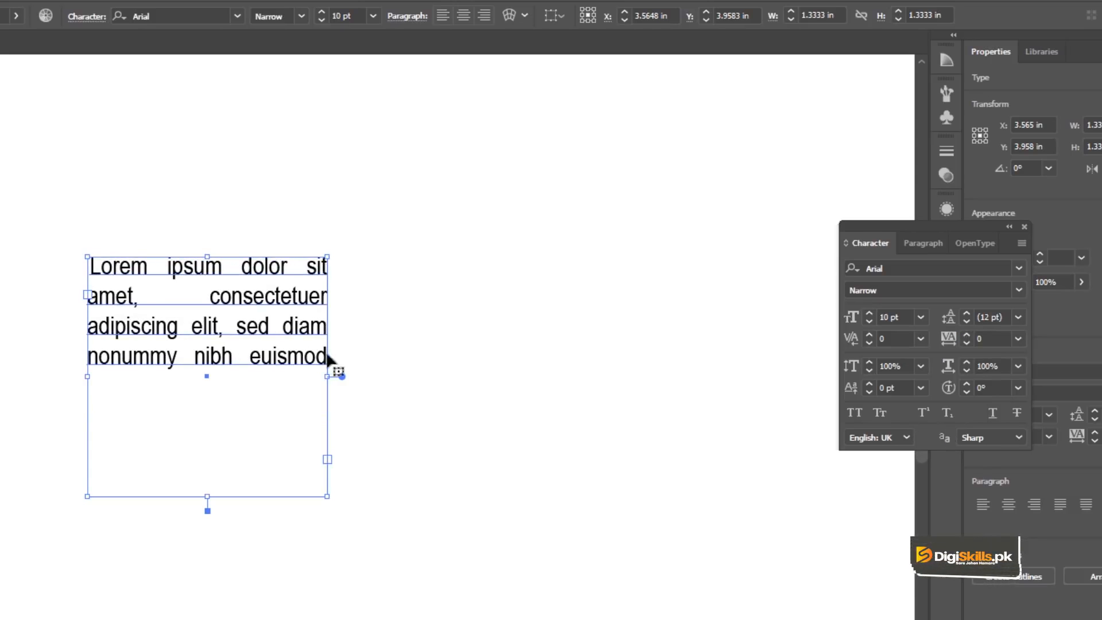
Step: Copy all the text in the square container and paste it after its last word to fill the remaining space
left_click(278, 381)
key("t")
left_click(327, 356)
left_click_drag(327, 356, 67, 257)
key("ctrl+c")
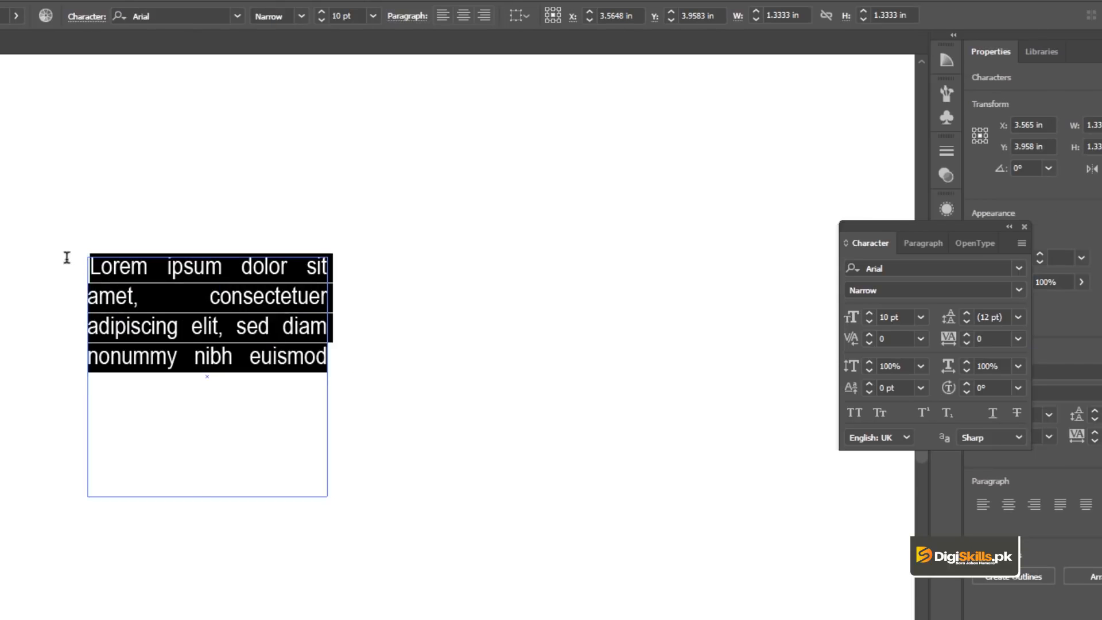
left_click(325, 357)
key("ctrl+v")
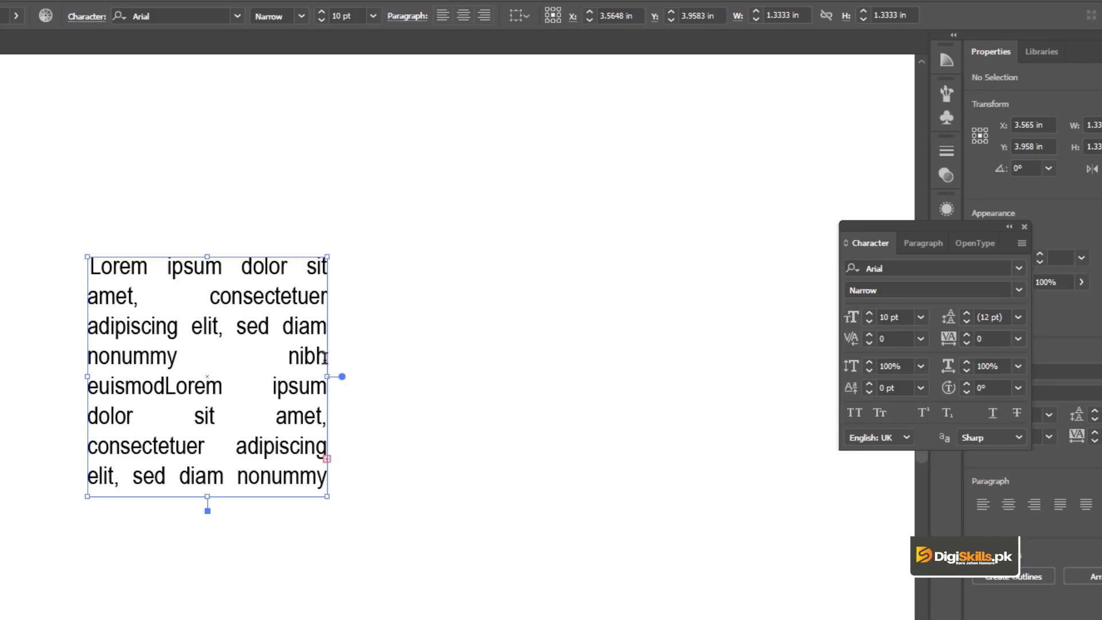
Step: Select the square area text object and delete it from the artboard
key("Escape")
left_click(177, 273)
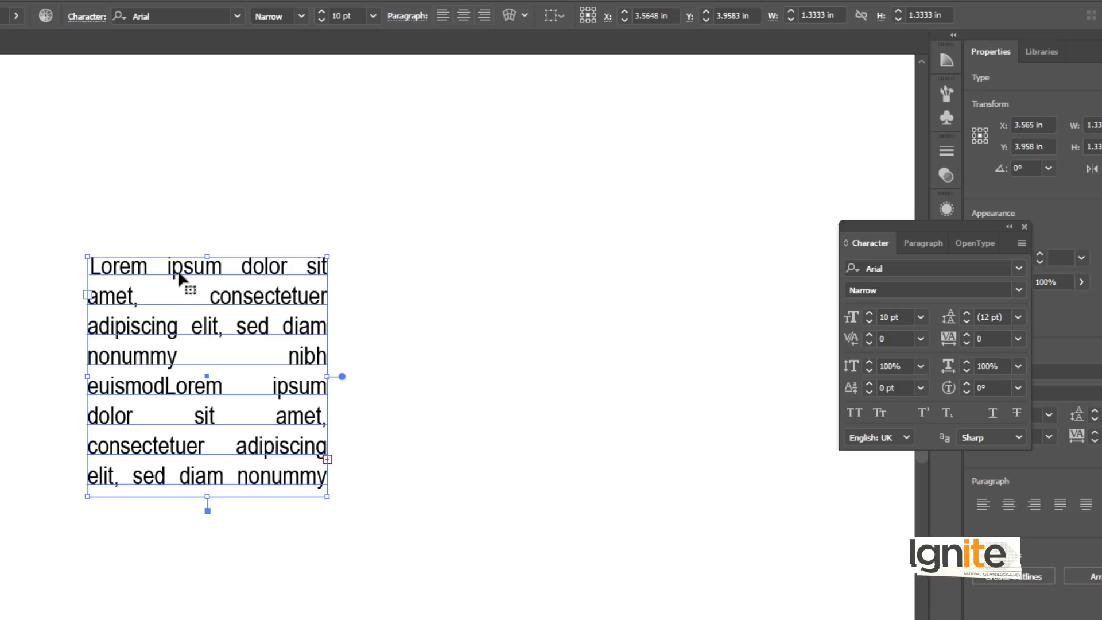
left_click(160, 213)
left_click(220, 274)
left_click(191, 227)
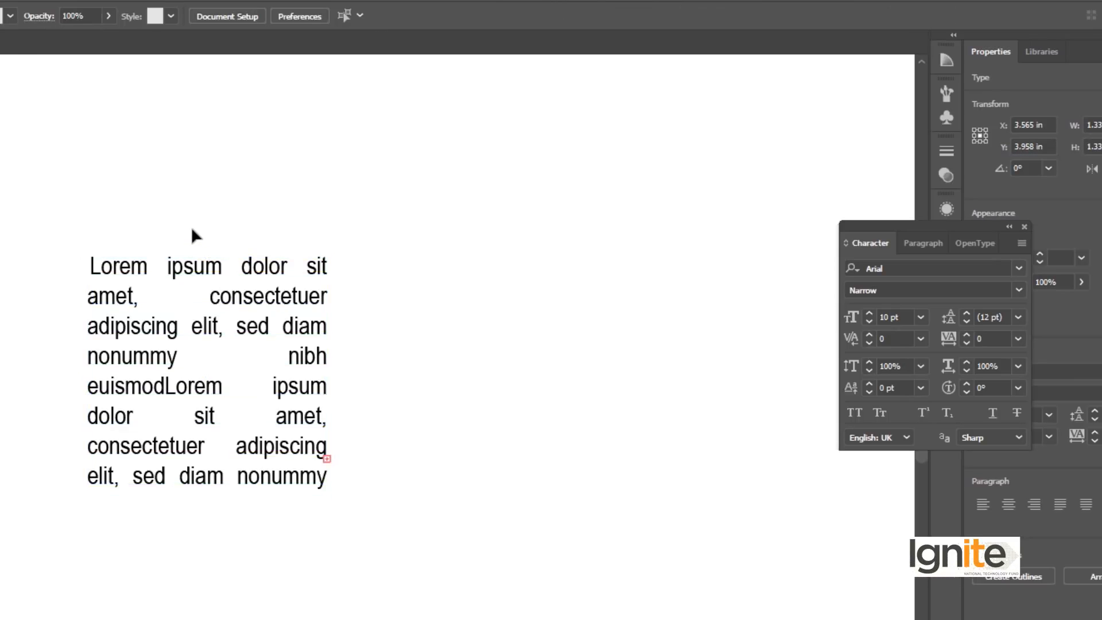
left_click(208, 256)
key("Delete")
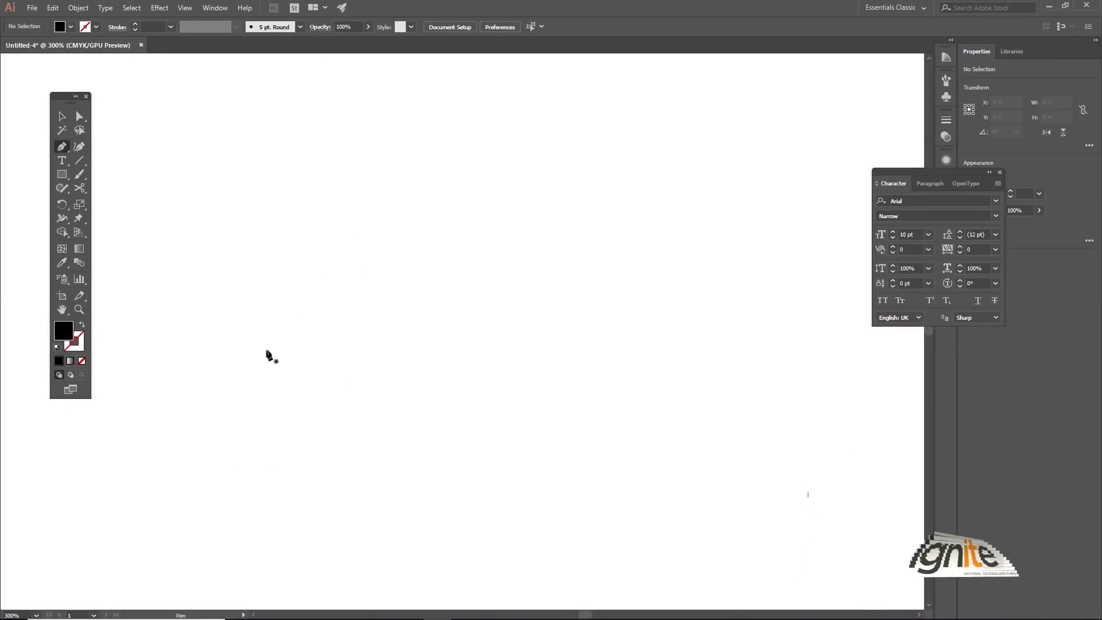
Step: Draw a closed black shape about 1.9 by 2.2 in with a concave curved upper-left corner using the Pen tool
left_click(266, 349)
left_click_drag(333, 233, 505, 237)
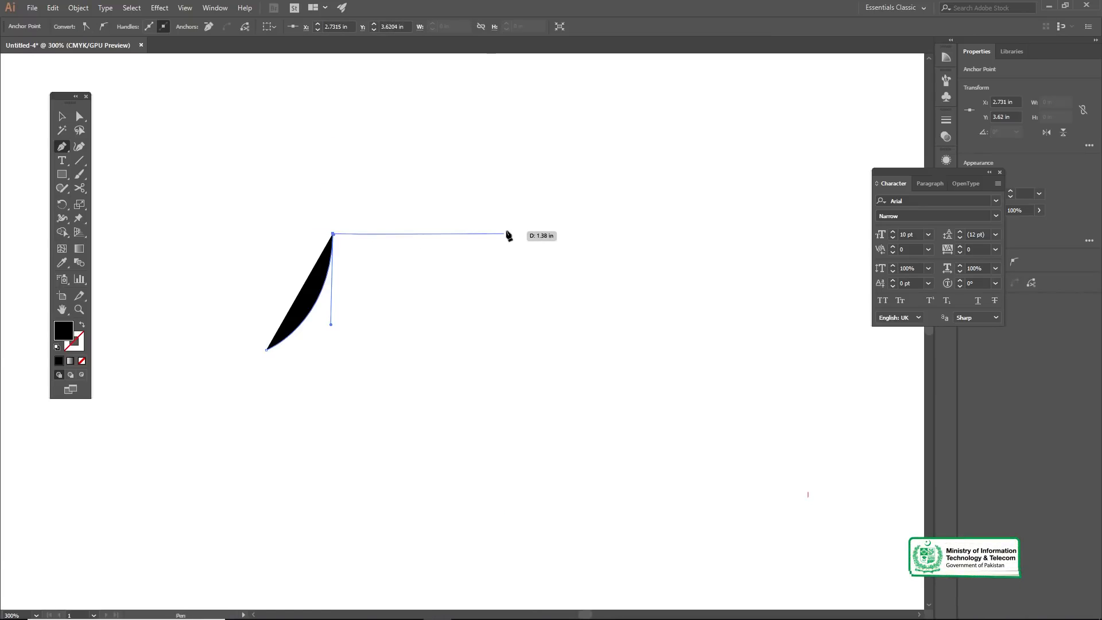
left_click(507, 234)
left_click(505, 499)
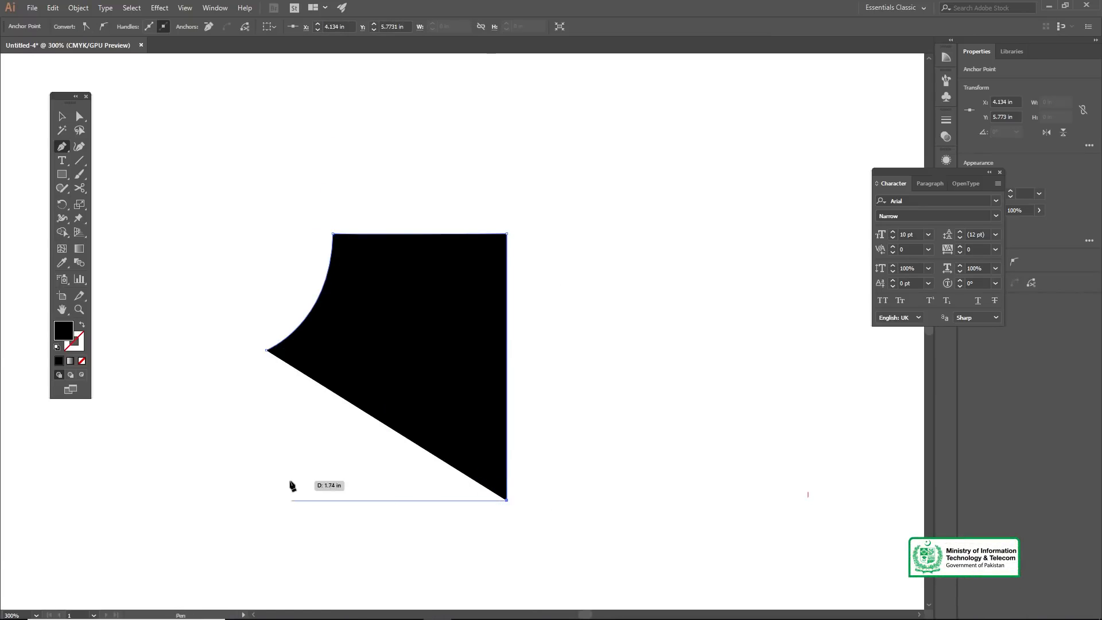
left_click(266, 498)
left_click(267, 350)
Step: Fill the black pen-drawn shape with placeholder text using the Area Type tool
left_click(62, 162)
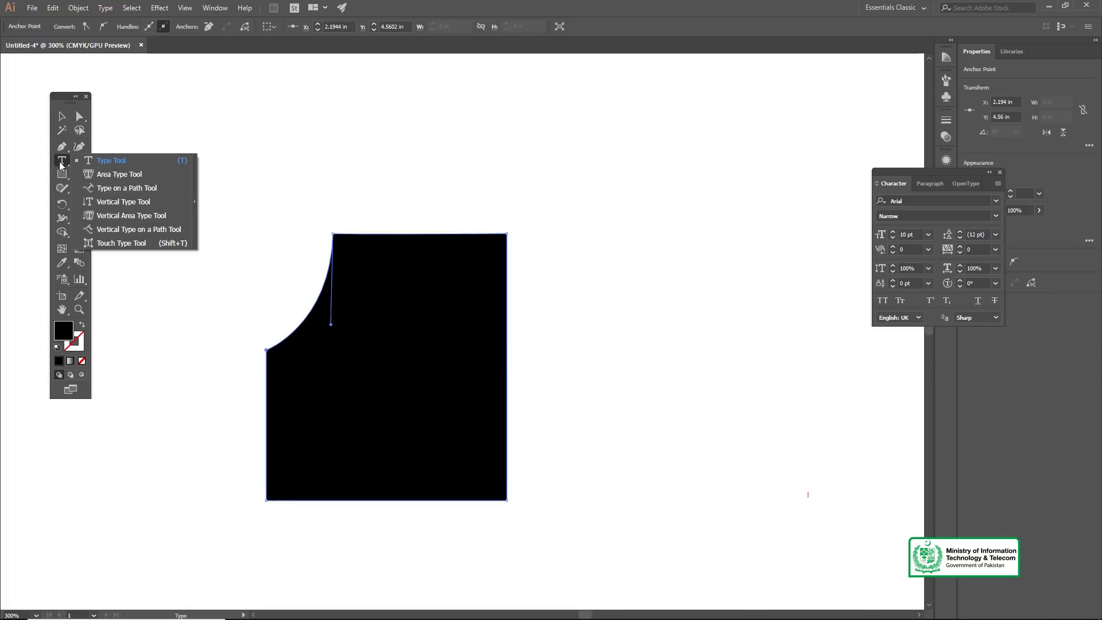
left_click(87, 174)
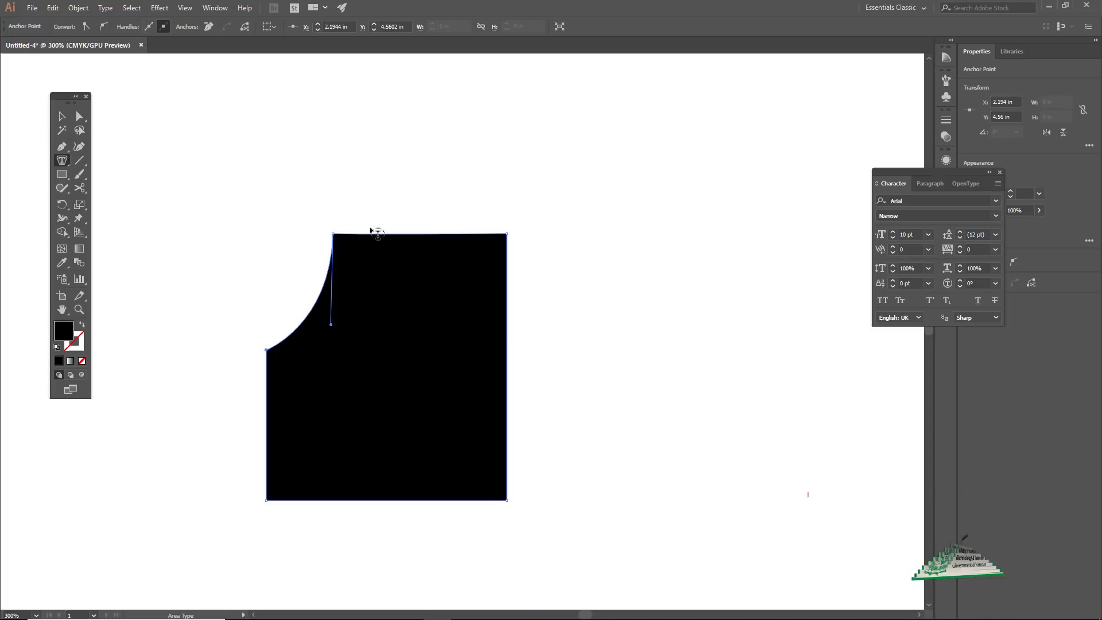
left_click(376, 233)
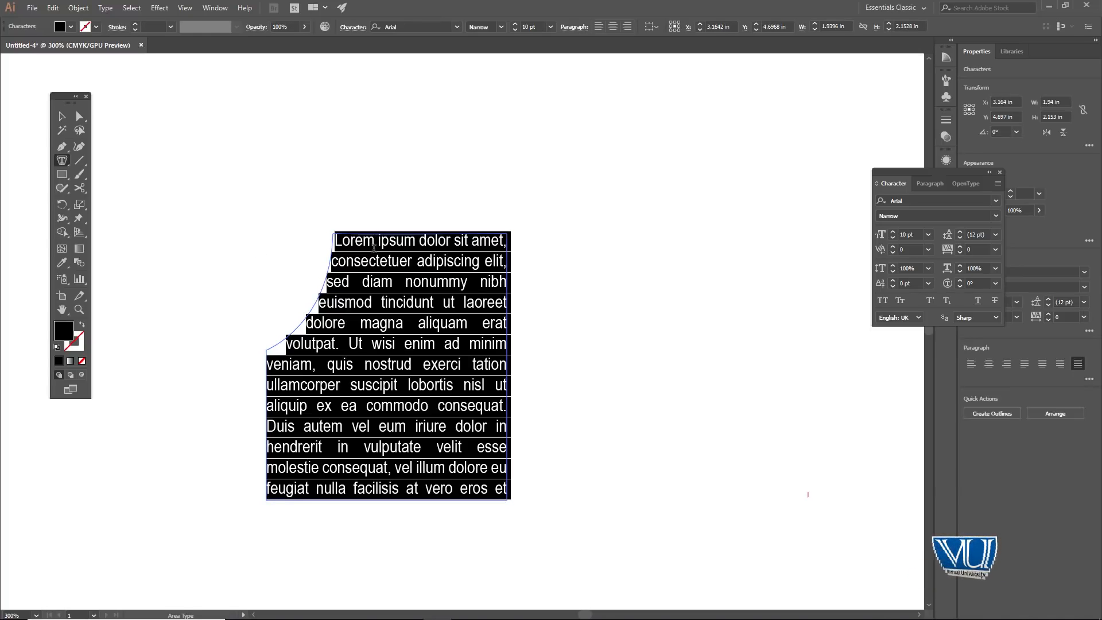
key("Escape")
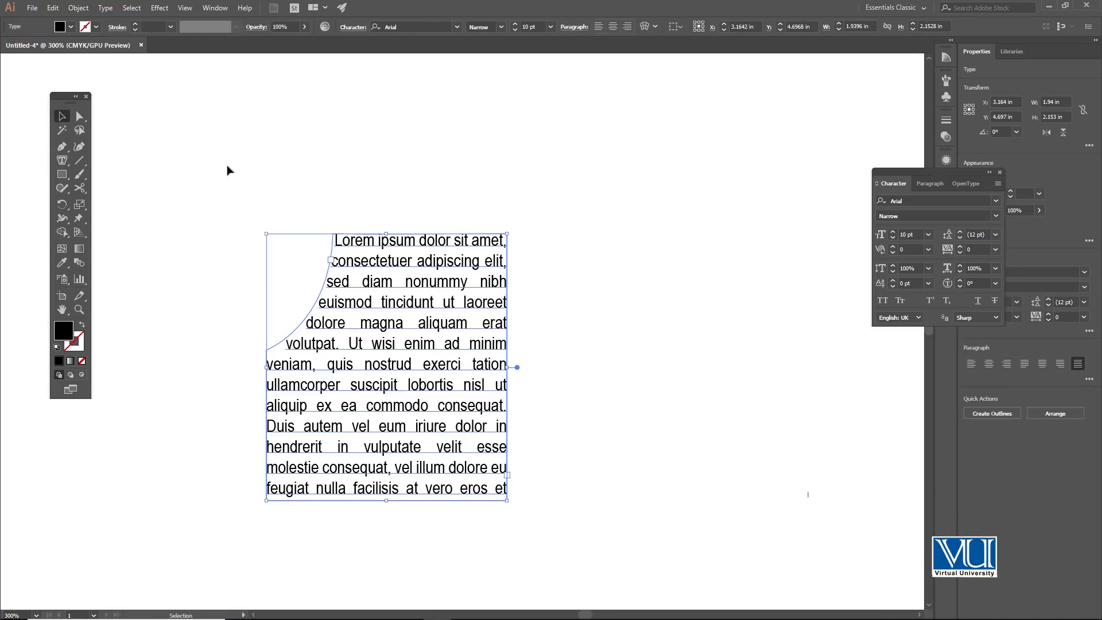
left_click(228, 170)
key("z")
left_click(342, 358)
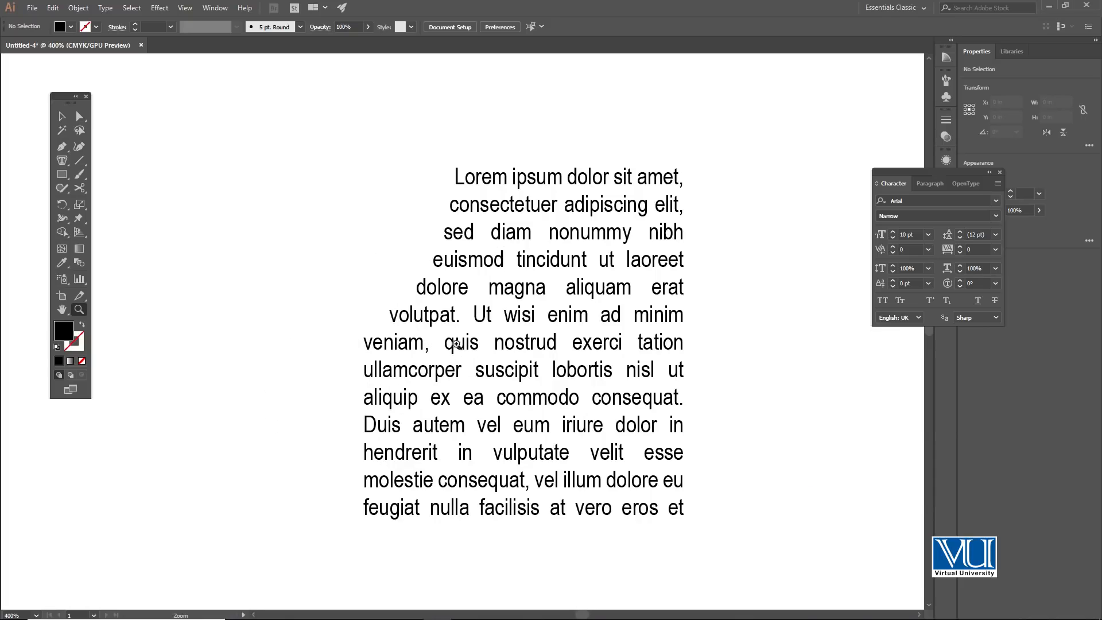
scroll(478, 333, "right", 2)
key("v")
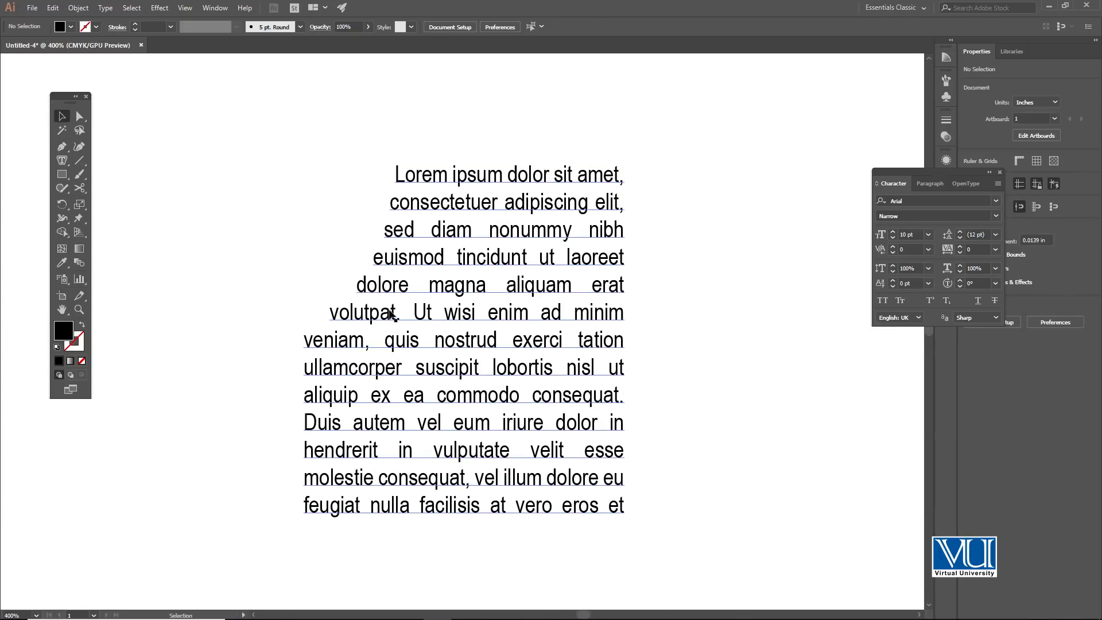
left_click(391, 314)
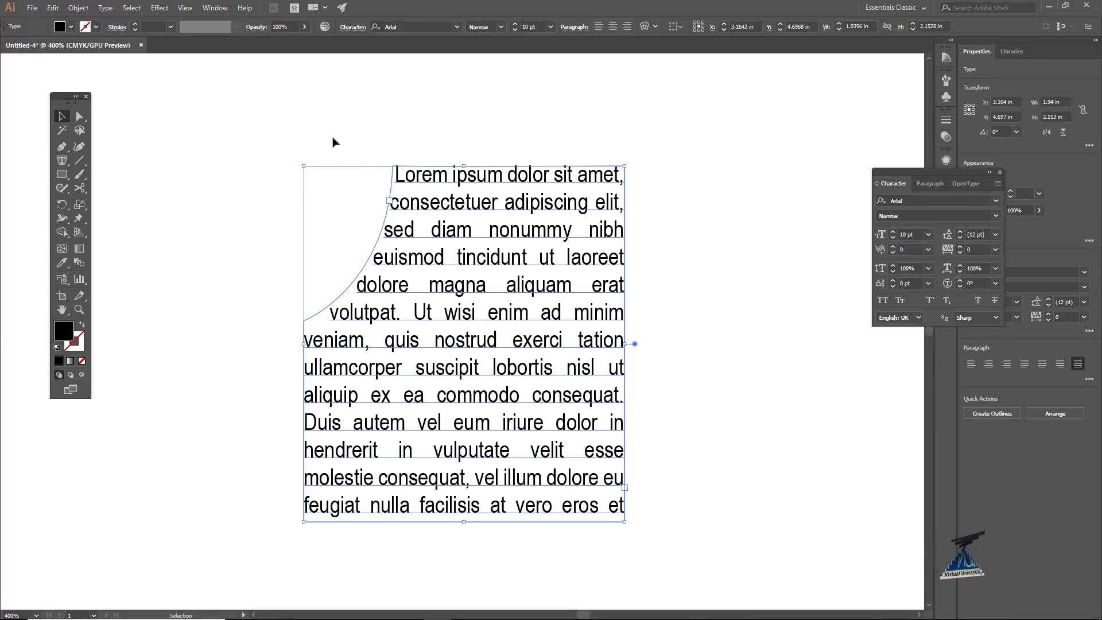
Step: Draw a black circle about 0.35 in across in the empty concave corner beside the area text
left_click(204, 187)
left_click_drag(67, 176, 103, 202)
left_click_drag(311, 187, 343, 224)
key("v")
left_click(303, 120)
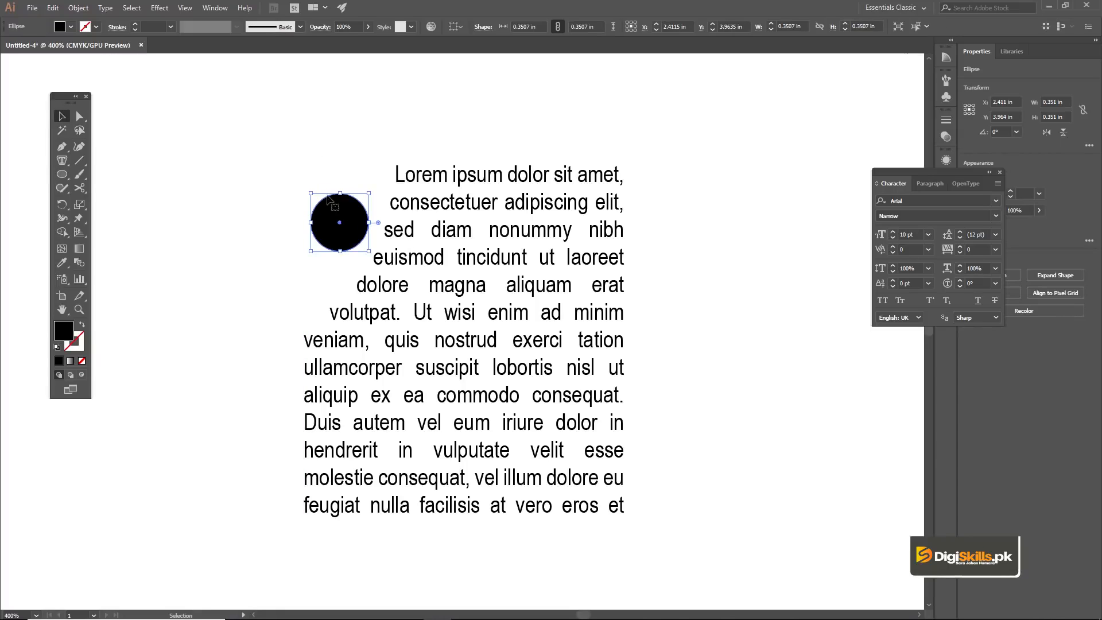
Step: Select the area text together with the black circle and delete both from the artboard
left_click(310, 151)
left_click_drag(277, 133, 663, 402)
key("Delete")
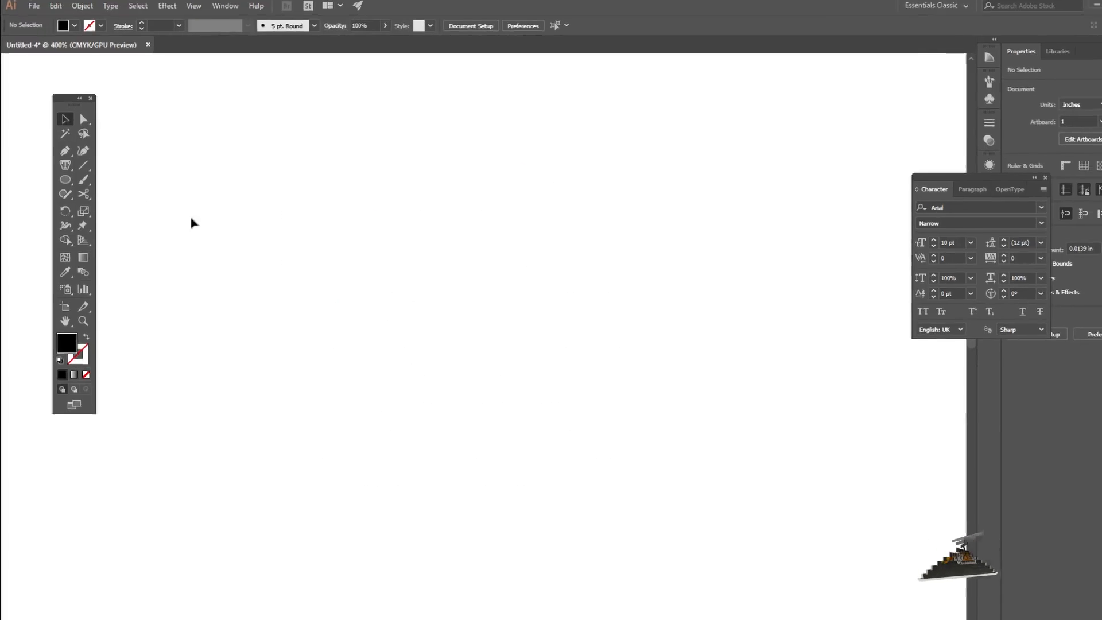
left_click(86, 196)
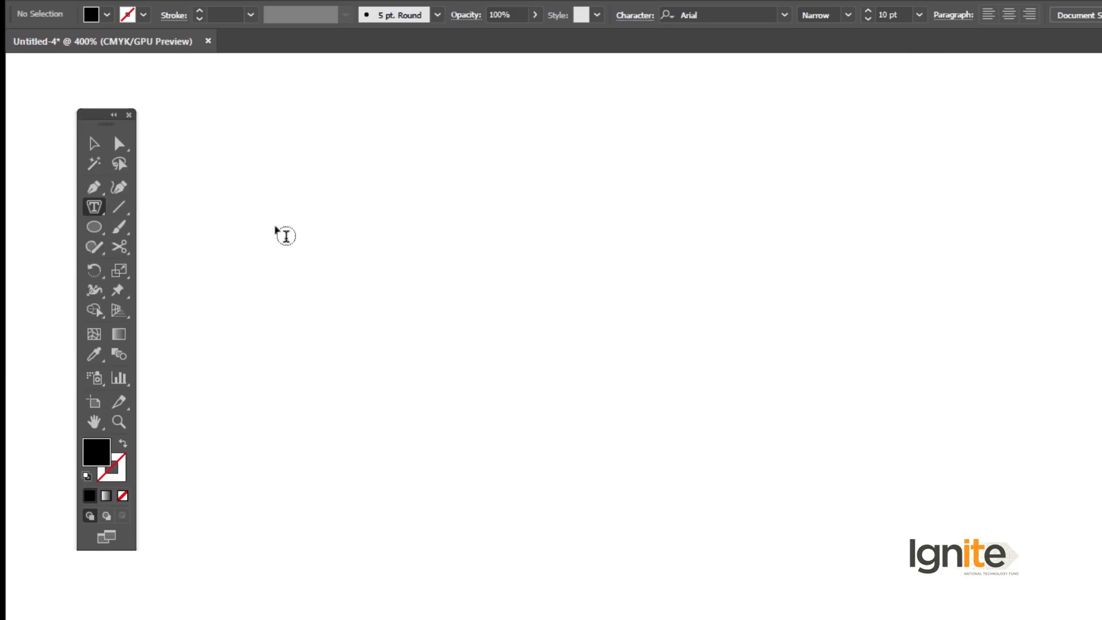
left_click(93, 143)
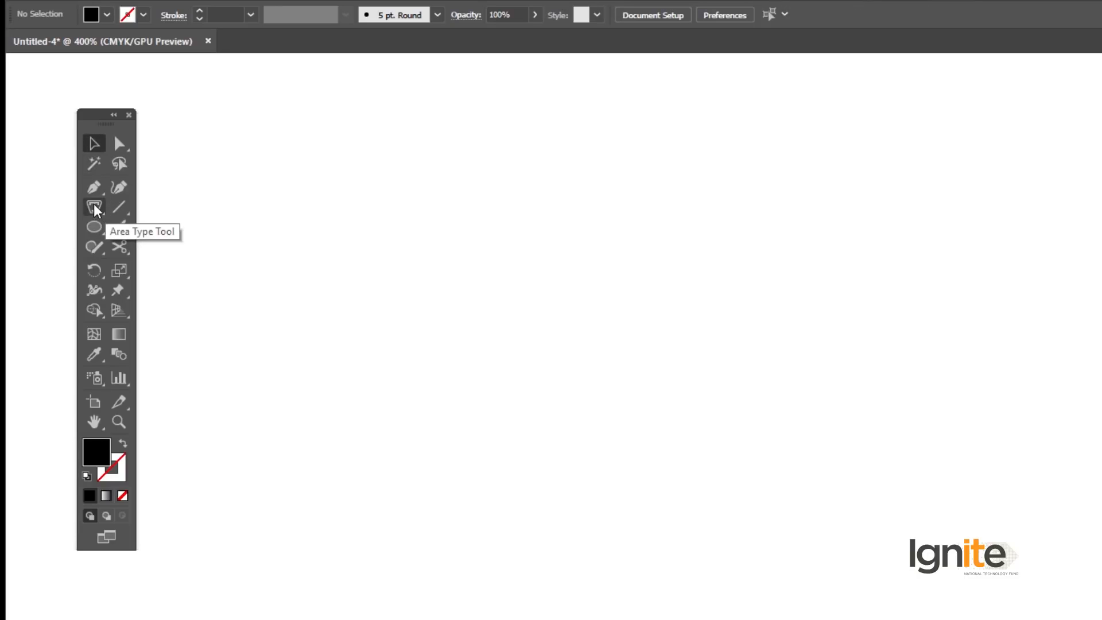
Step: Draw an open S-shaped curve about 1.95 by 0.52 in with the Pen tool, giving it a black stroke and no fill
key("p")
left_click(457, 317)
left_click_drag(675, 273, 732, 170)
left_click_drag(920, 258, 967, 301)
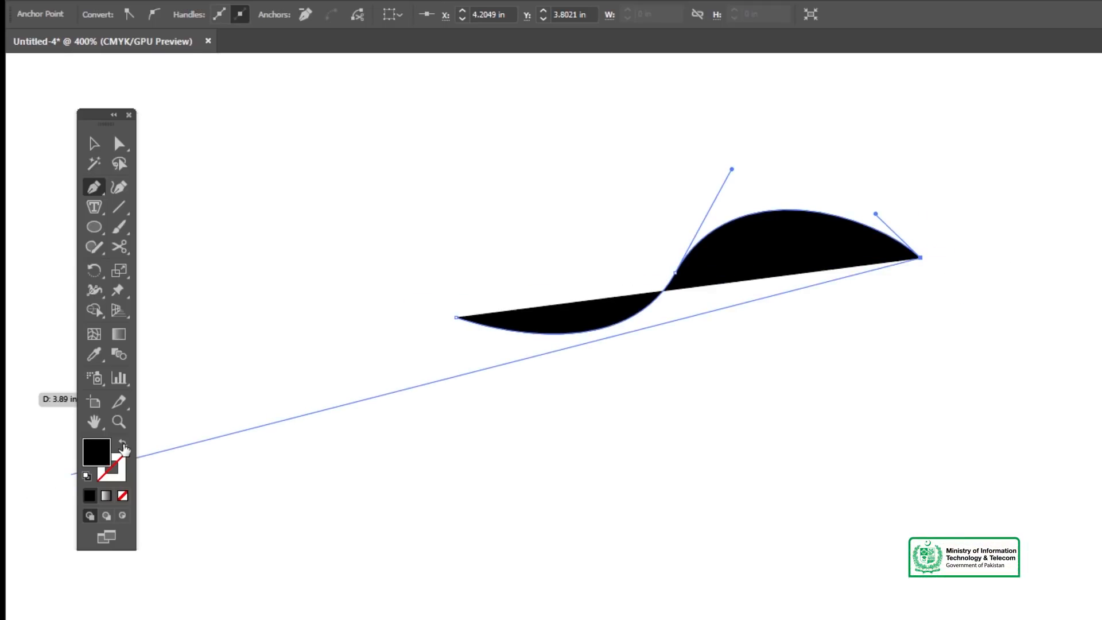
left_click(122, 444)
left_click(117, 462)
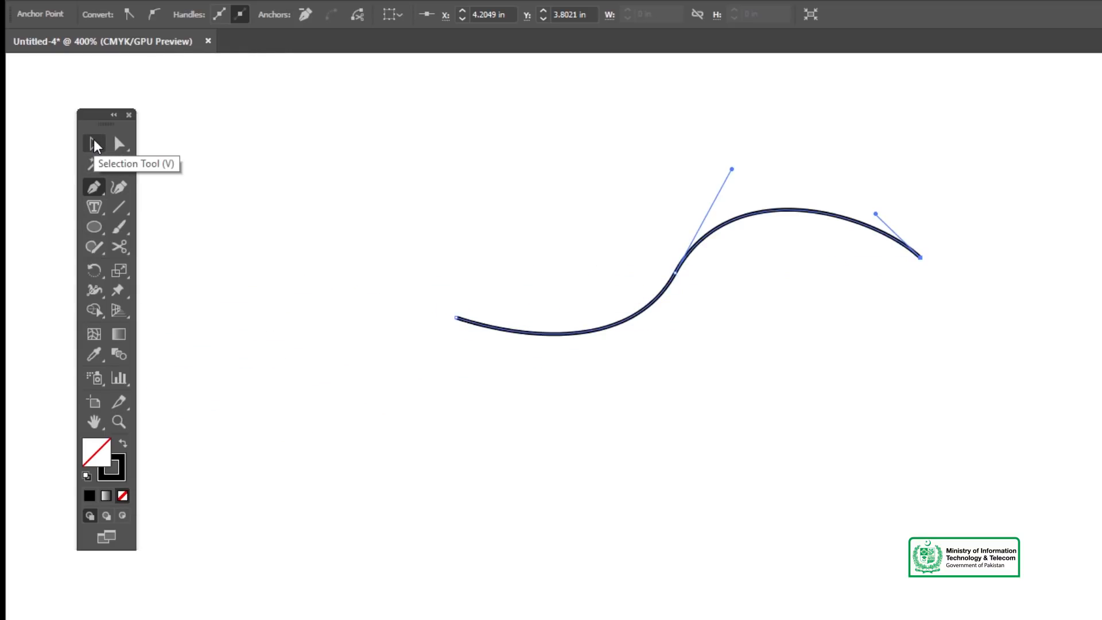
Step: Turn the S-shaped curve into a text path from near its lower end using the Type on a Path tool
left_click(94, 144)
left_click(202, 197)
left_click(662, 301, "ctrl")
left_click(714, 443, "ctrl")
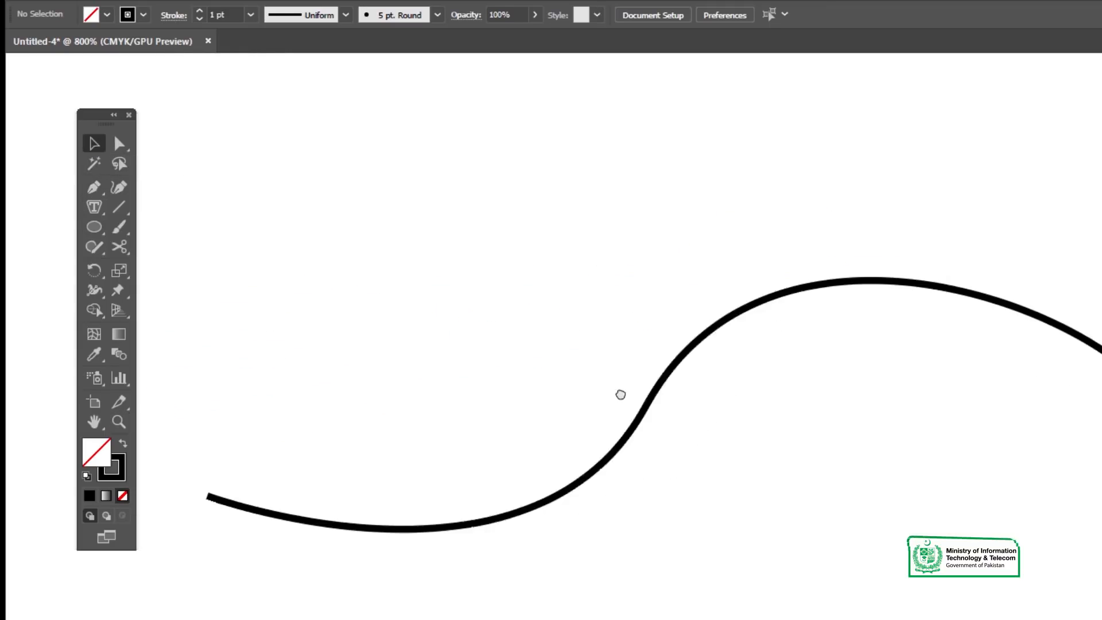
left_click(640, 400)
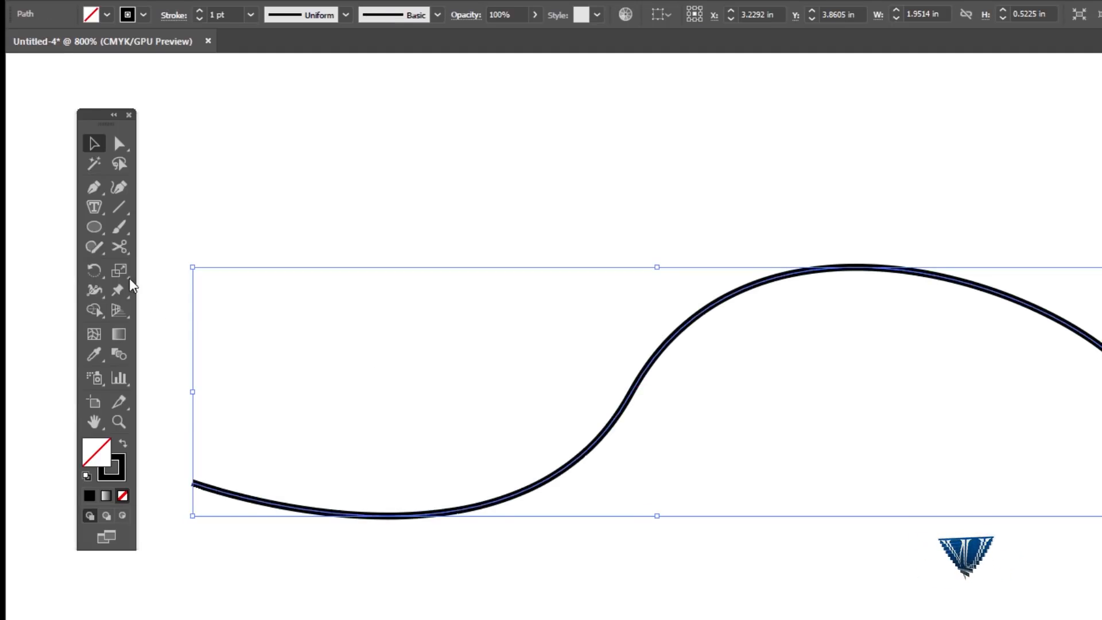
left_click(89, 208)
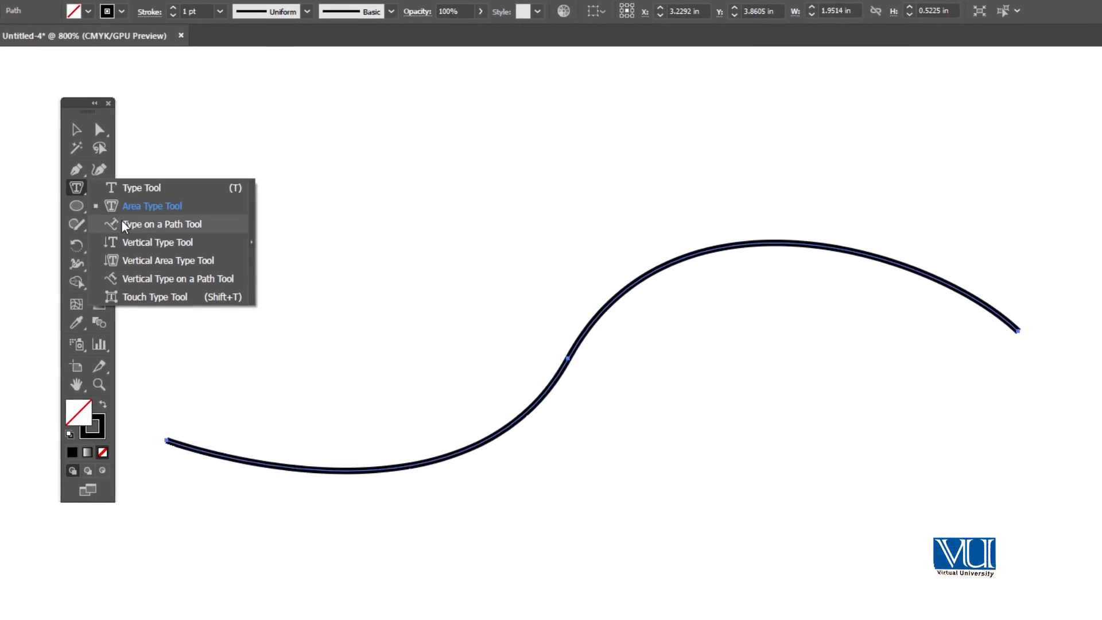
left_click(139, 240)
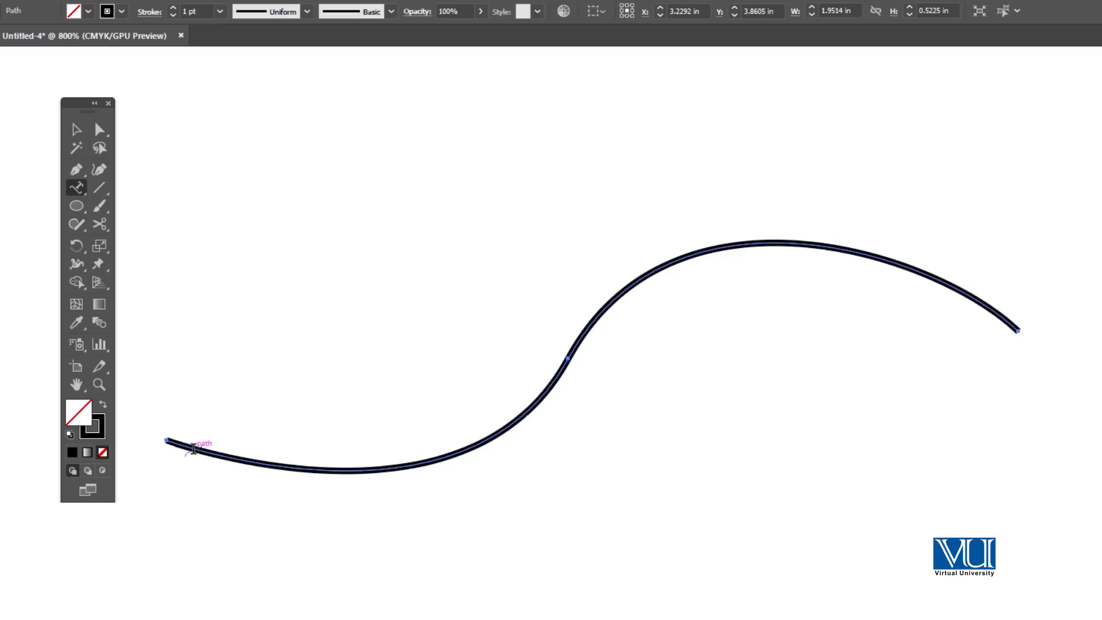
left_click(193, 449)
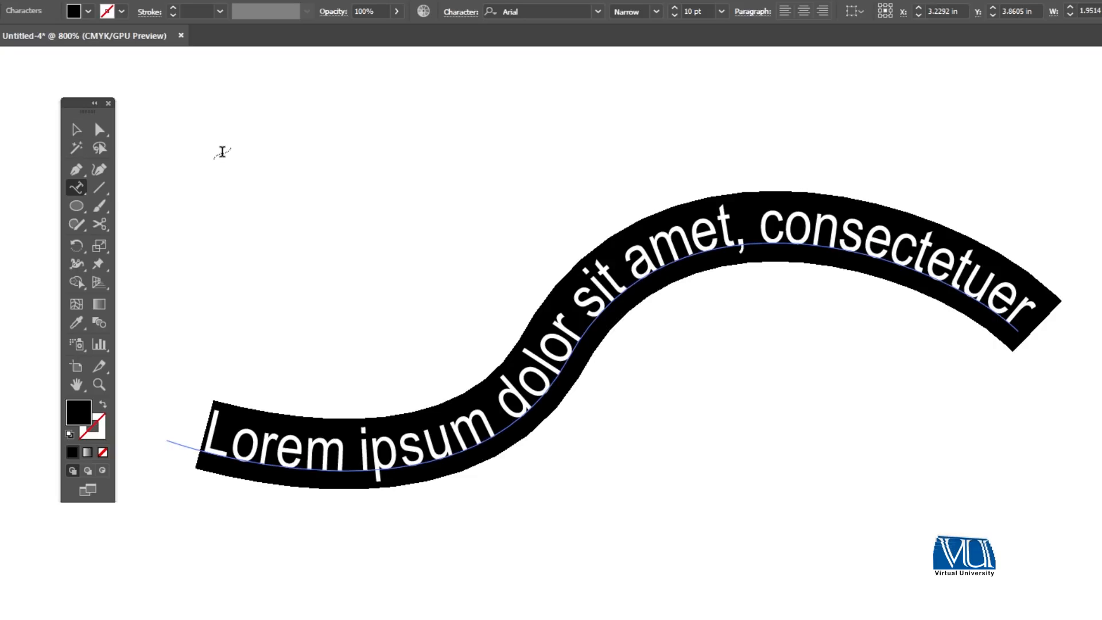
Step: Replace the placeholder text on the curve with "Digi Skills Graphic Design Course" and finish text editing
type("Digi")
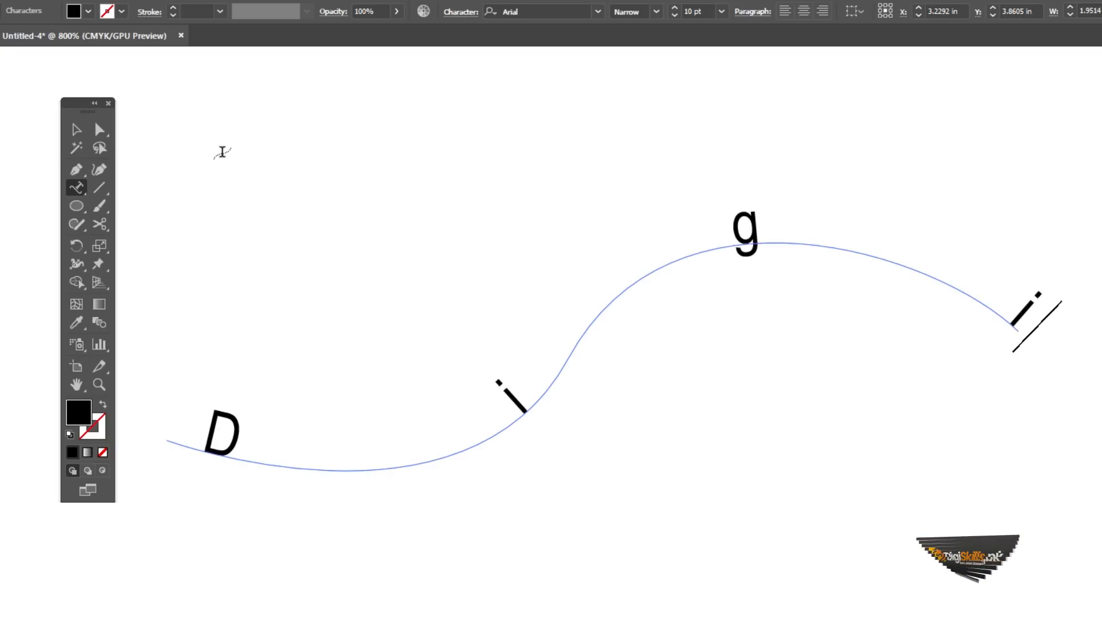
type(" Skill")
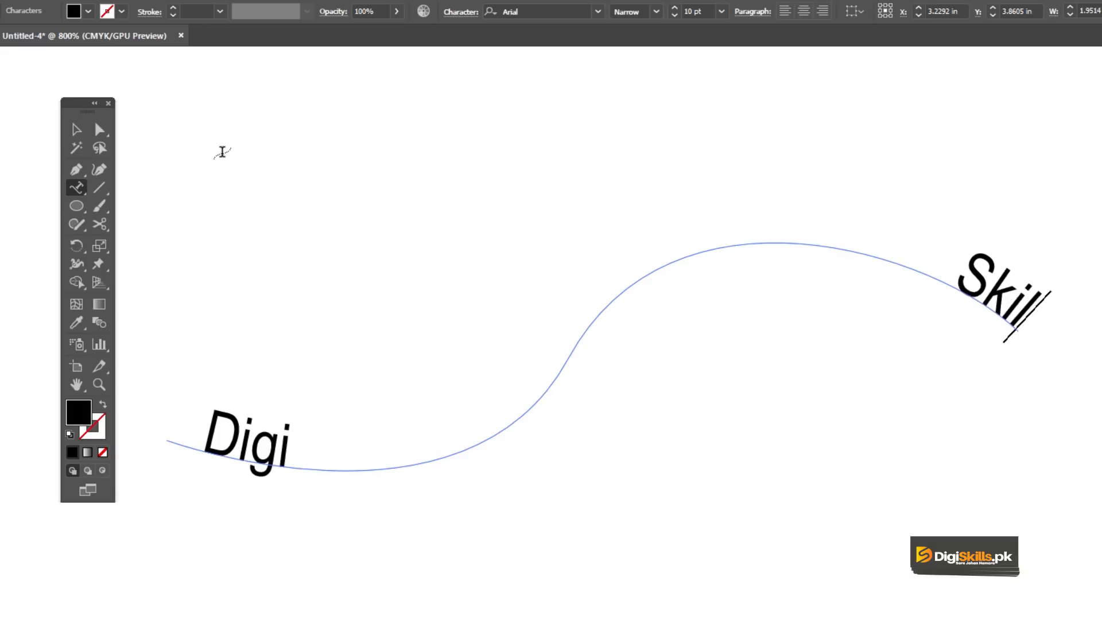
type("s Gra")
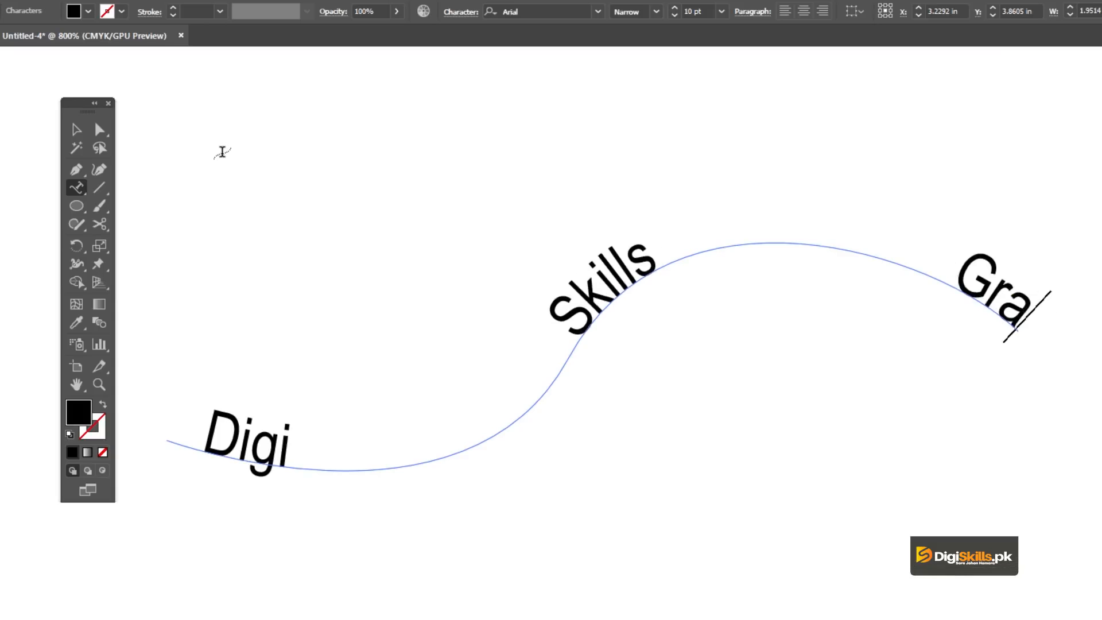
type("phic Design Course")
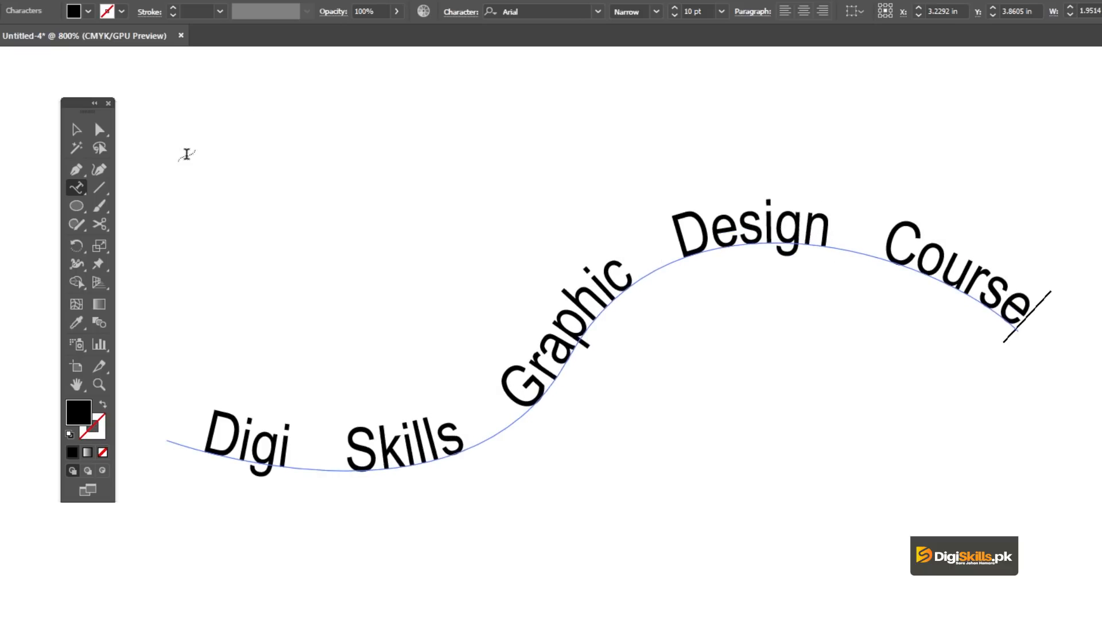
left_click(76, 129)
left_click(445, 197)
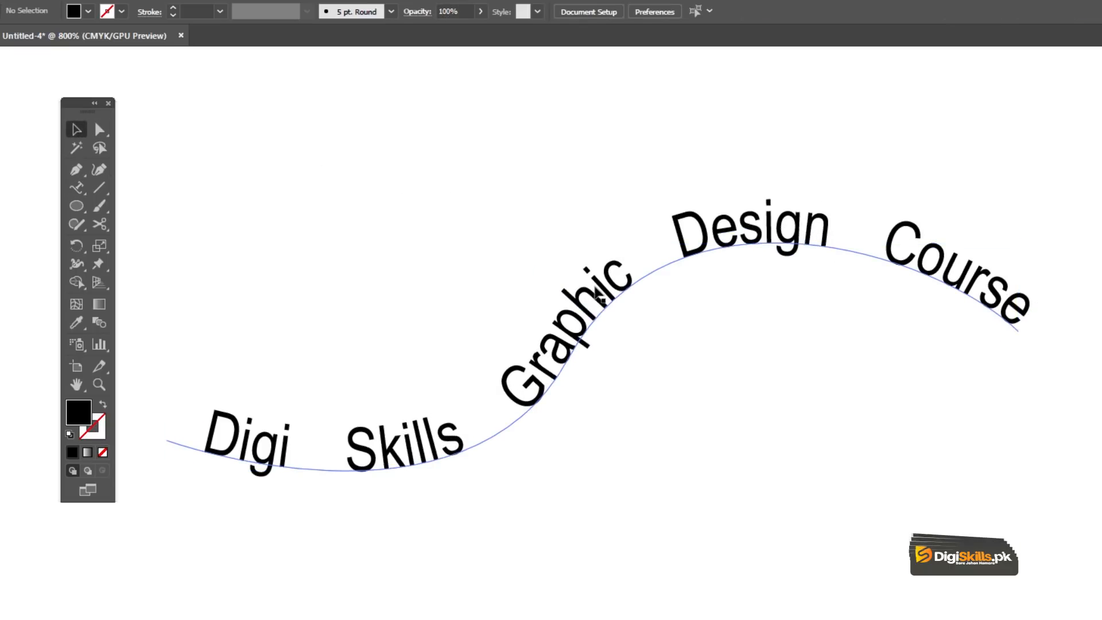
Step: Shorten the path text's span by pulling its end bracket back to just past the curve's crest
left_click(594, 280)
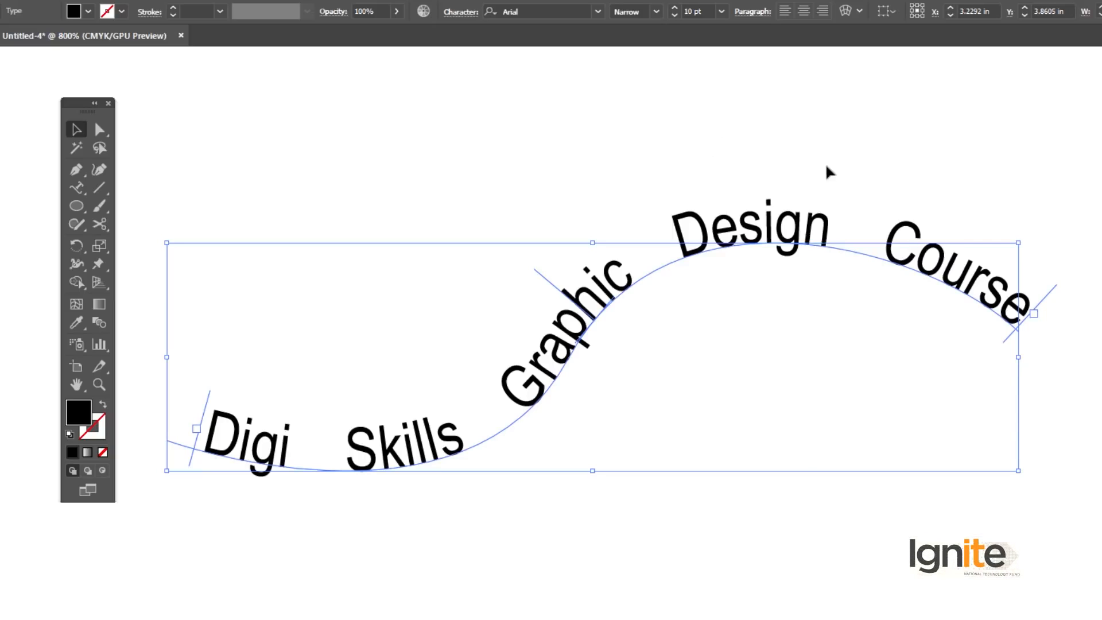
left_click_drag(97, 128, 148, 124)
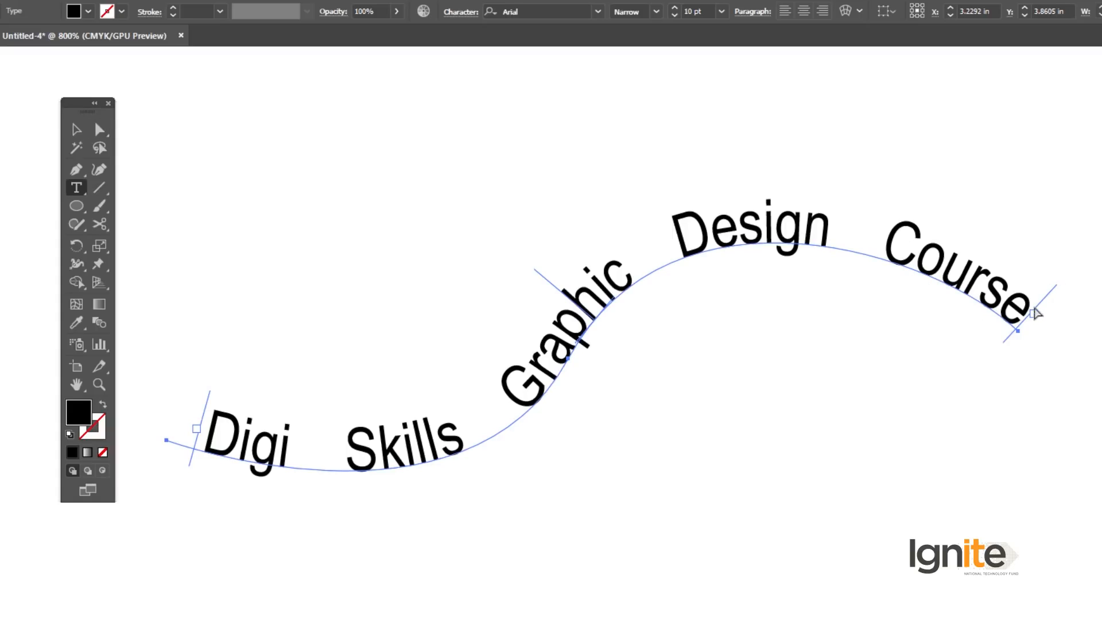
key("Escape")
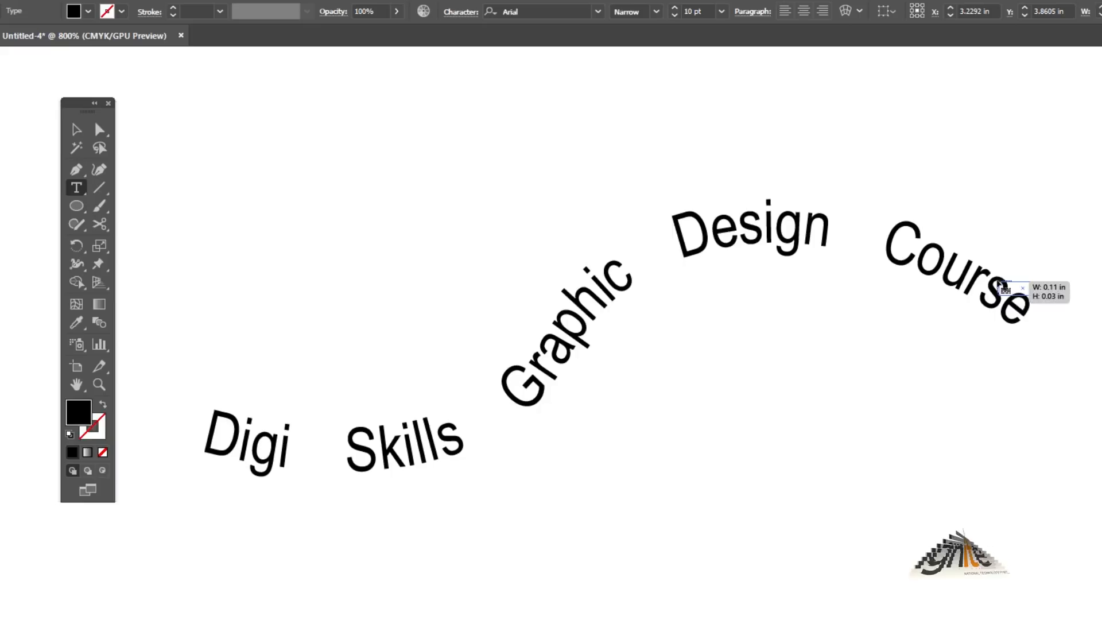
left_click(993, 287)
left_click_drag(1051, 300, 796, 261)
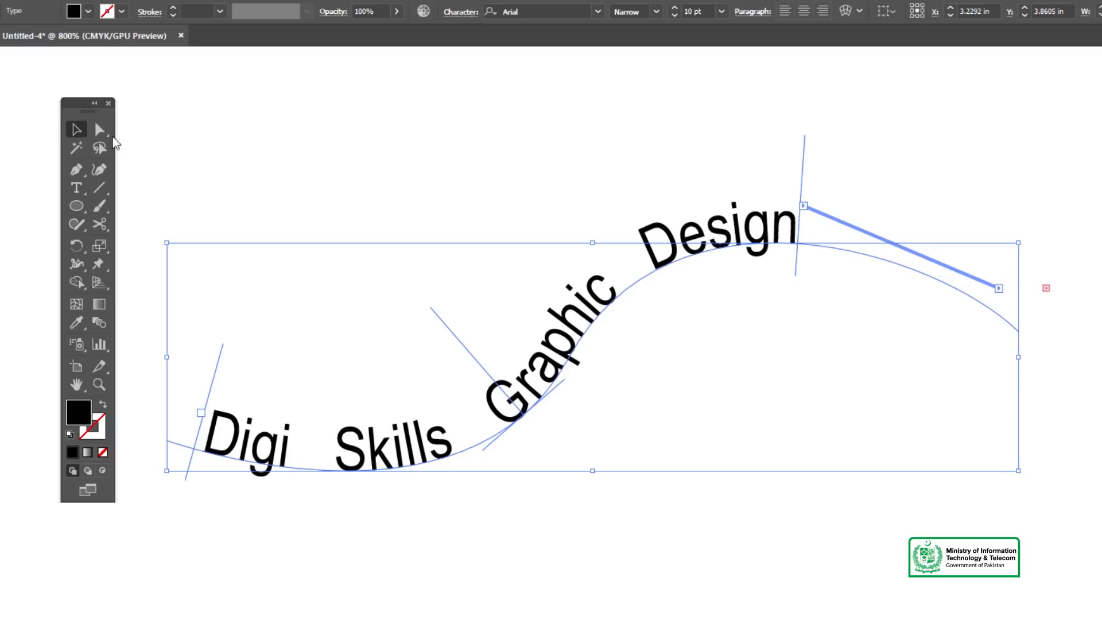
left_click(295, 145)
key("ctrl+z")
Step: Move the path text's start bracket inward, then slide the text forward and back along the curve with its centre bracket
left_click(100, 131)
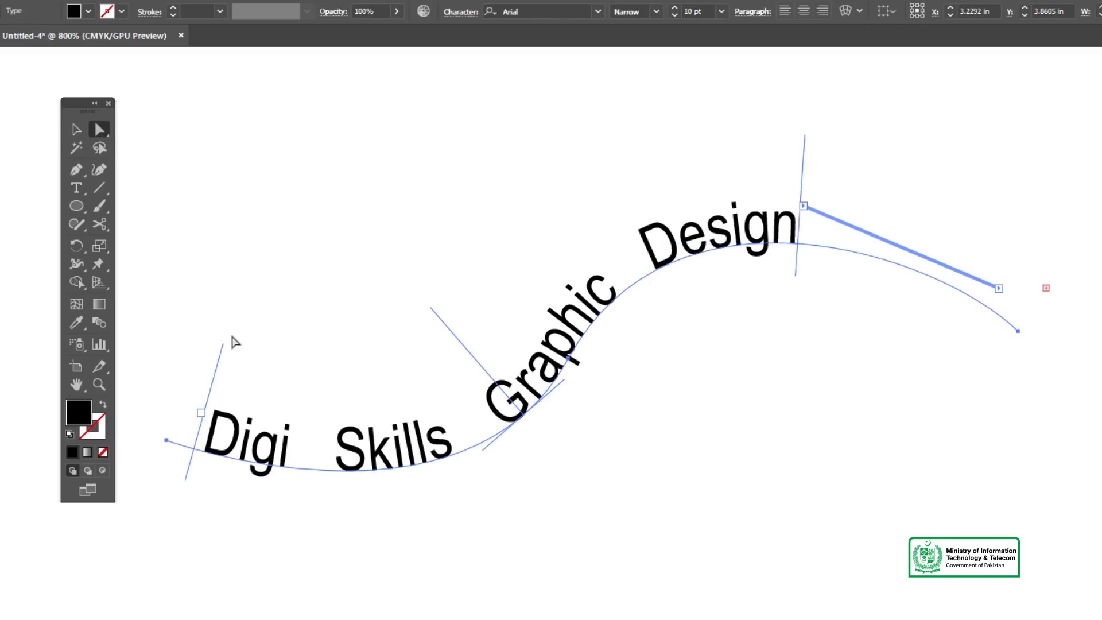
left_click_drag(222, 347, 303, 362)
left_click_drag(803, 144, 802, 256)
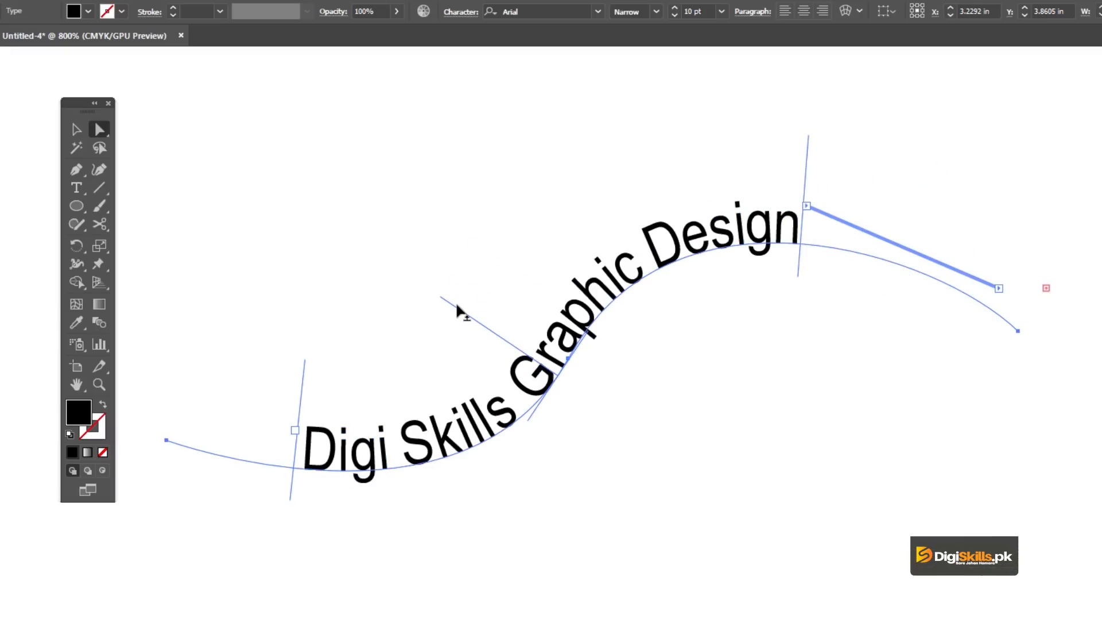
left_click_drag(452, 301, 628, 227)
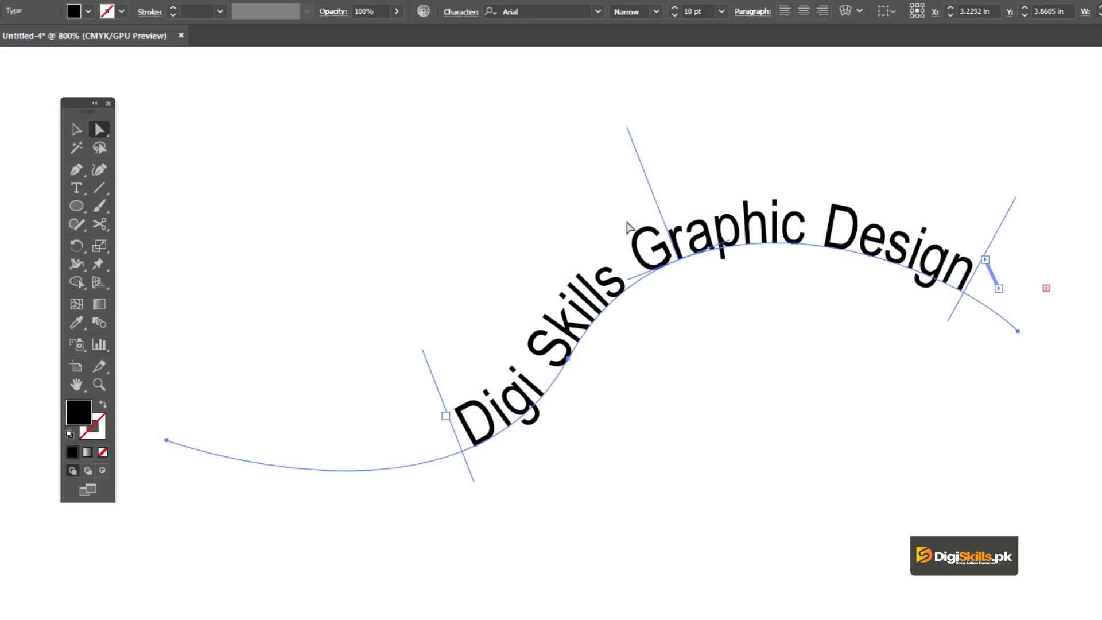
left_click_drag(637, 153, 471, 336)
Step: Select the text on the S-shaped path and delete it from the artboard
left_click(76, 130)
left_click(448, 162)
left_click(692, 259)
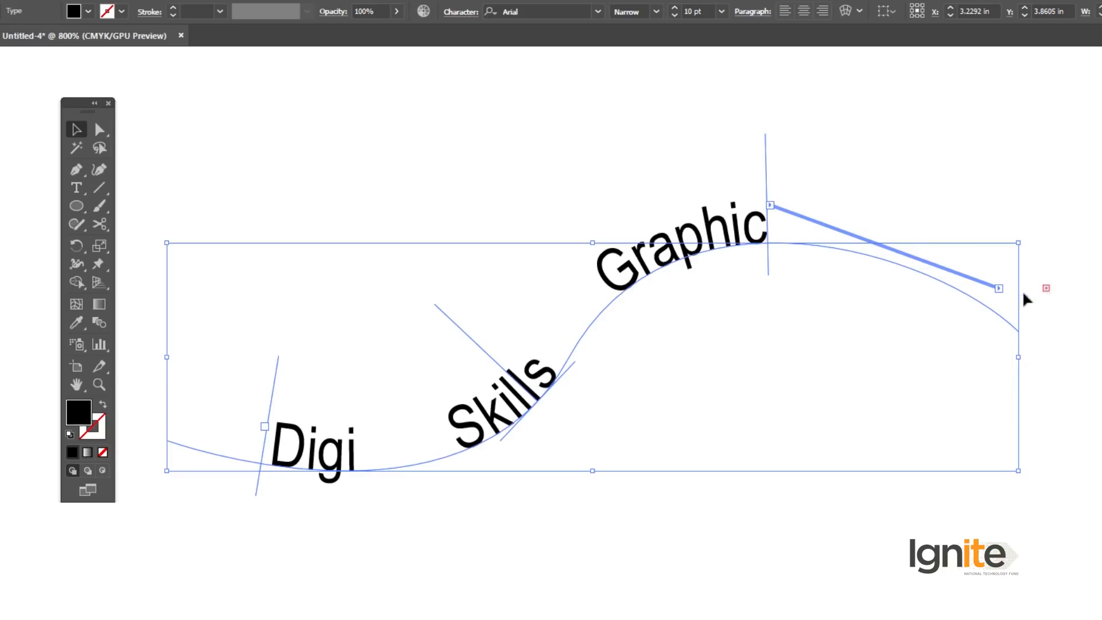
left_click(683, 167)
left_click(705, 238)
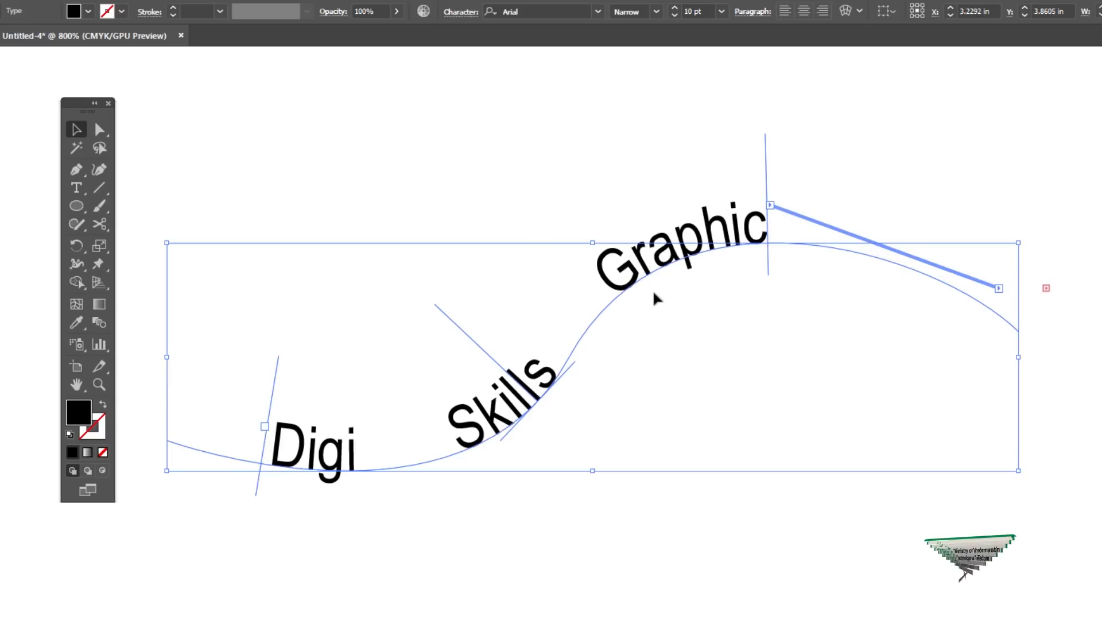
left_click(701, 172)
left_click(725, 244)
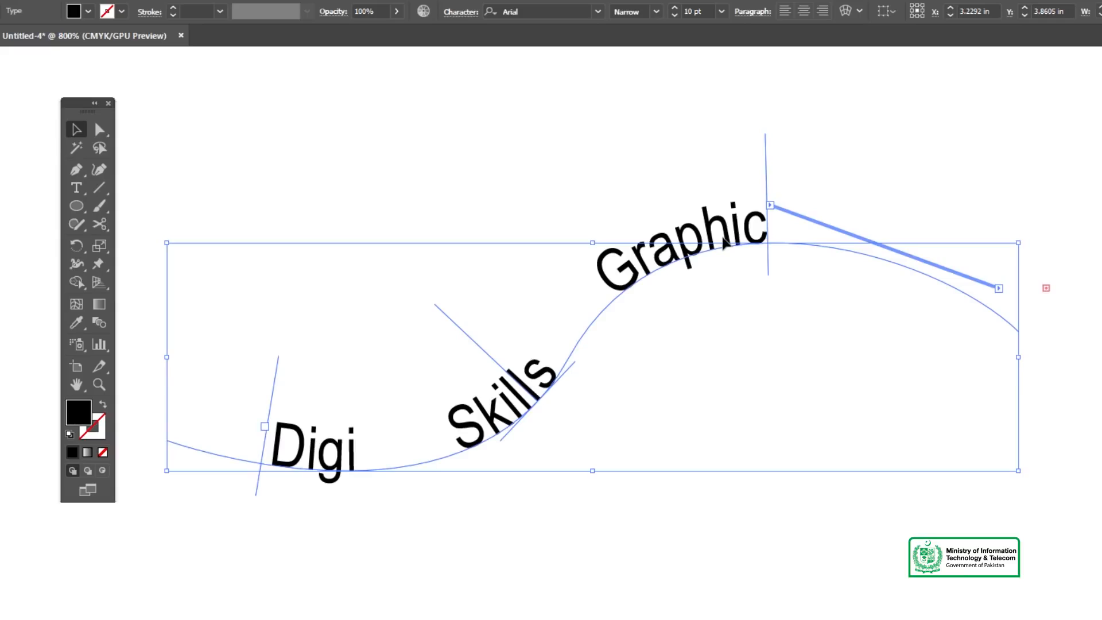
key("Delete")
Step: Place a vertical placeholder text line on the empty artboard using the Vertical Type tool
left_click(75, 189)
left_click(75, 189)
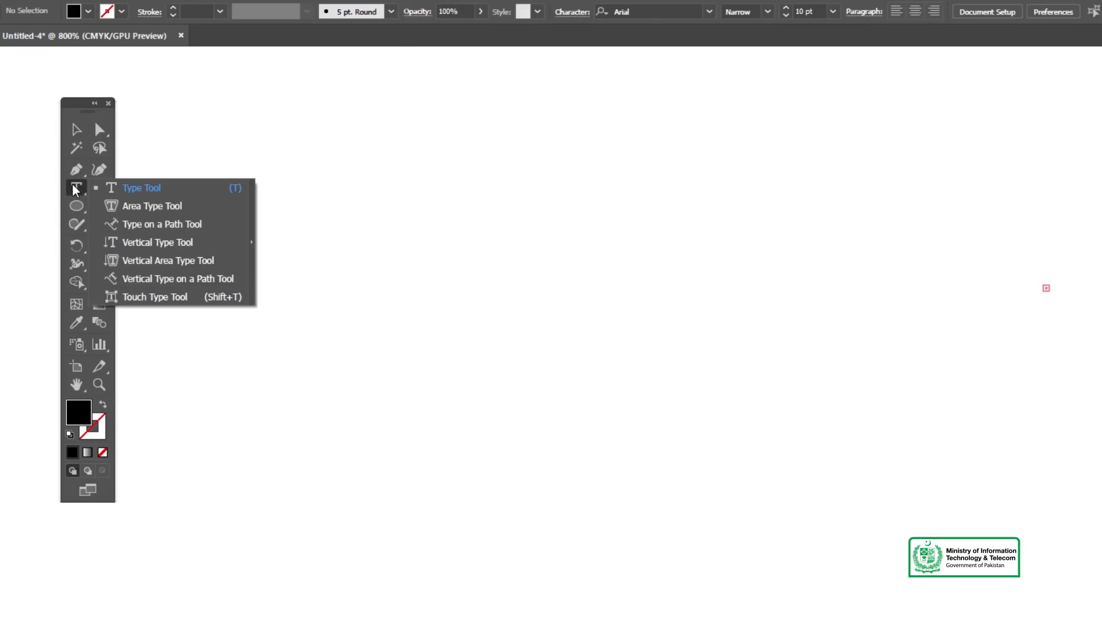
left_click(153, 251)
left_click(437, 214)
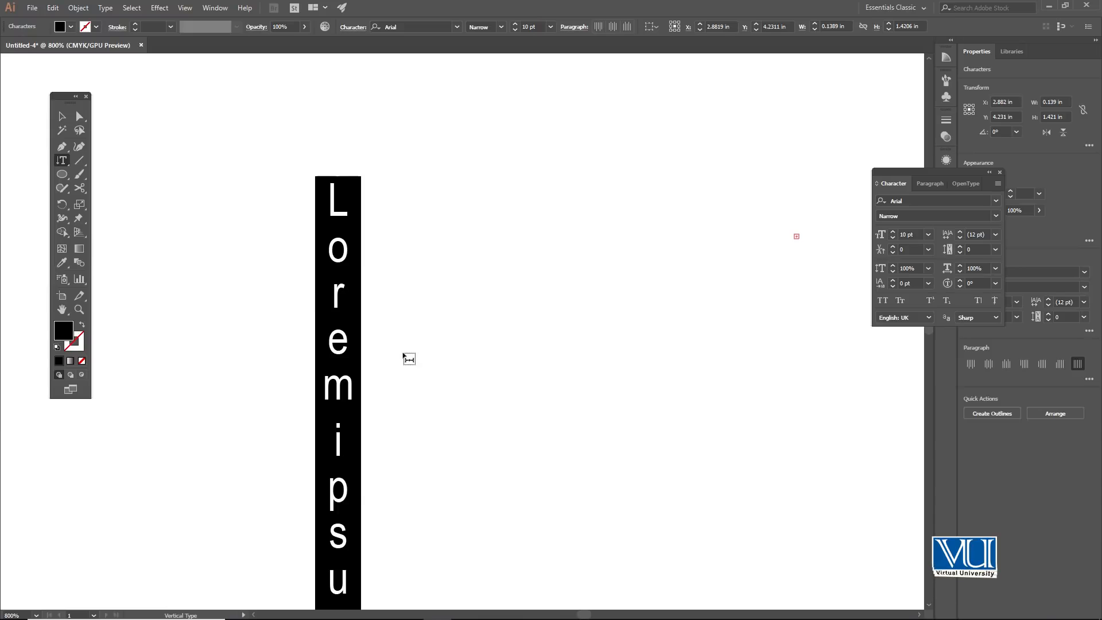
Step: Select the vertical placeholder text line and delete it from the artboard
scroll(405, 353, "down", 2)
scroll(405, 352, "up", 1)
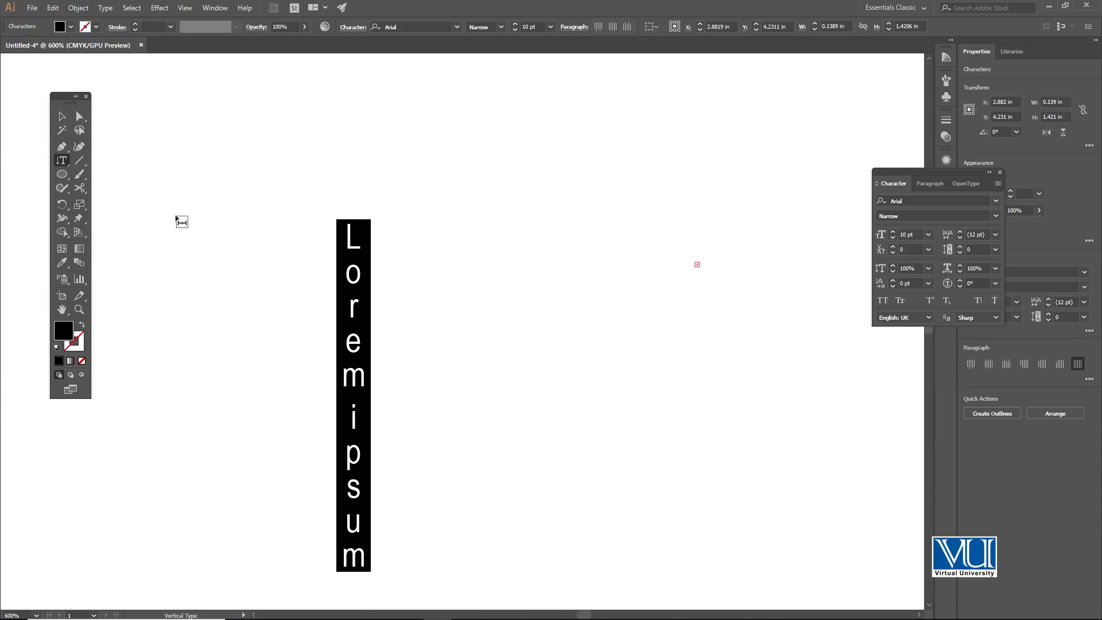
left_click(64, 117)
left_click(381, 256)
left_click(353, 402)
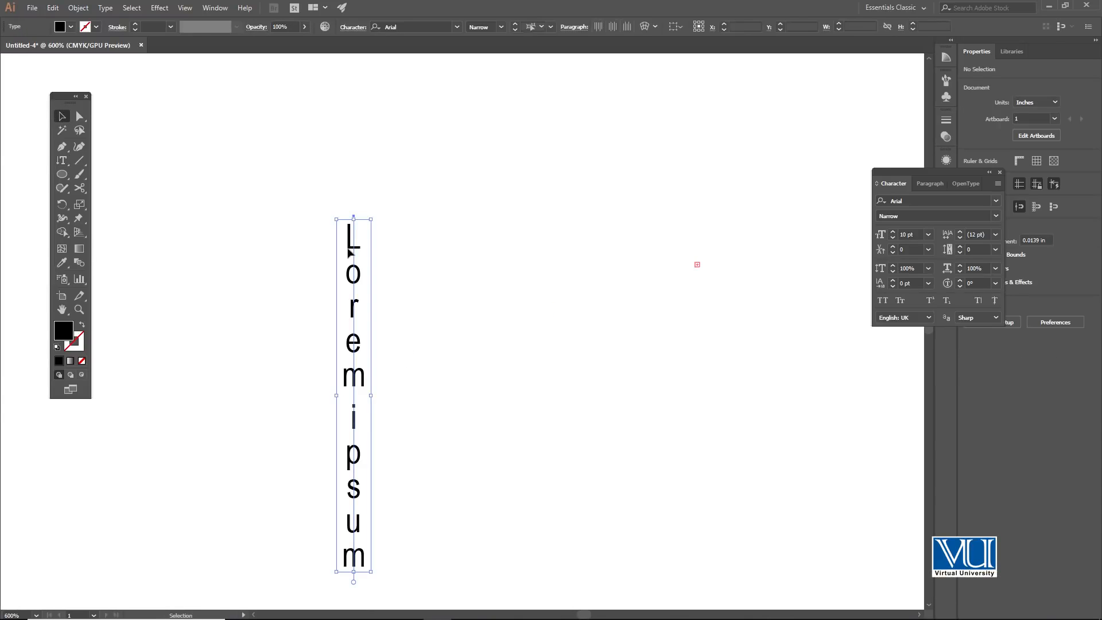
key("Delete")
Step: Draw a circle about 0.68 in across and fill it with placeholder text using the Vertical Area Type tool
left_click(70, 163)
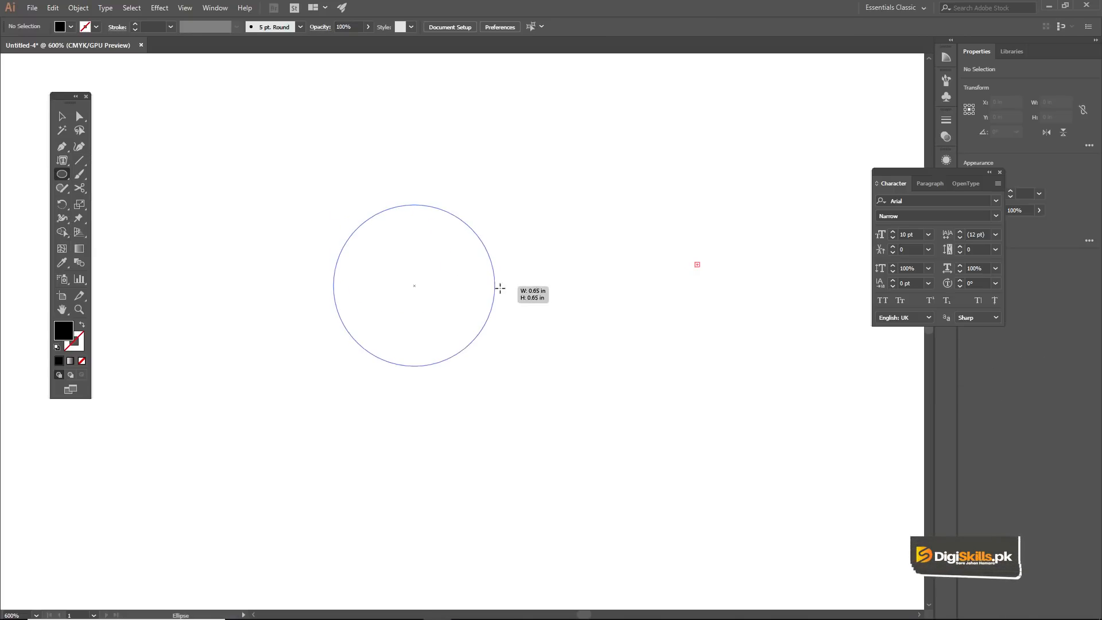
left_click_drag(500, 288, 503, 288)
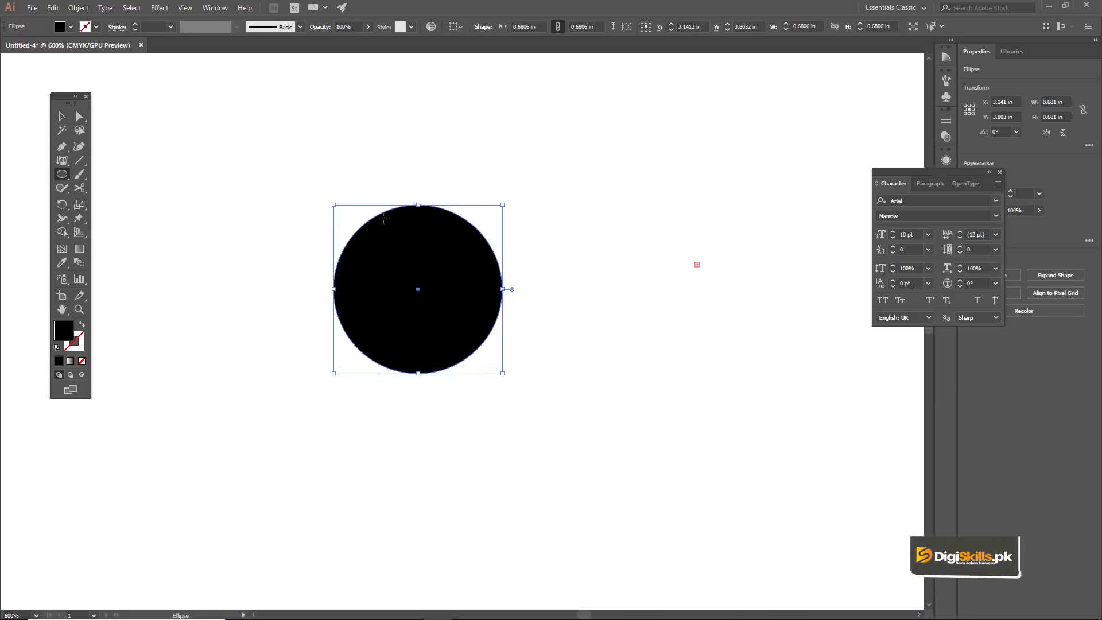
left_click(64, 165)
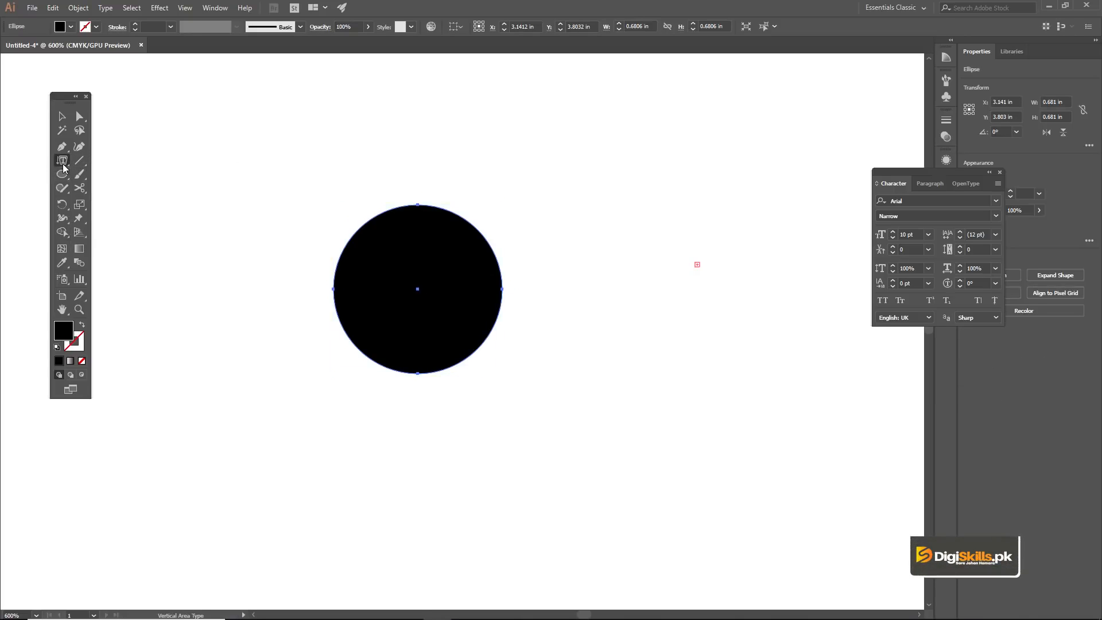
left_click(432, 206)
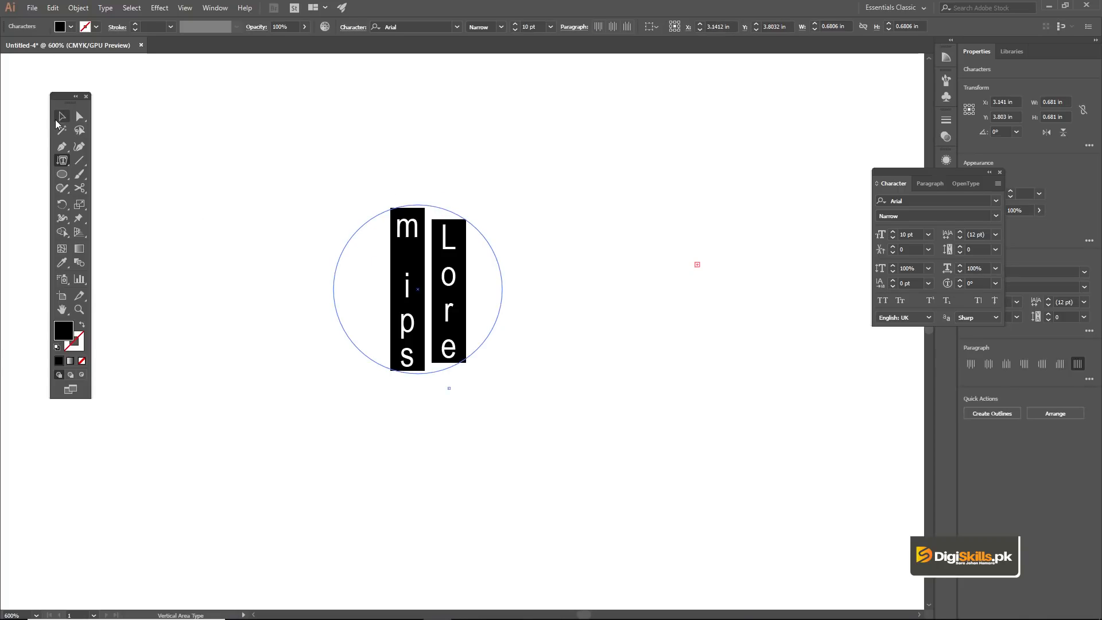
Step: Select the circle of vertical area text and delete it from the artboard
left_click(62, 116)
left_click(397, 194)
left_click(405, 222)
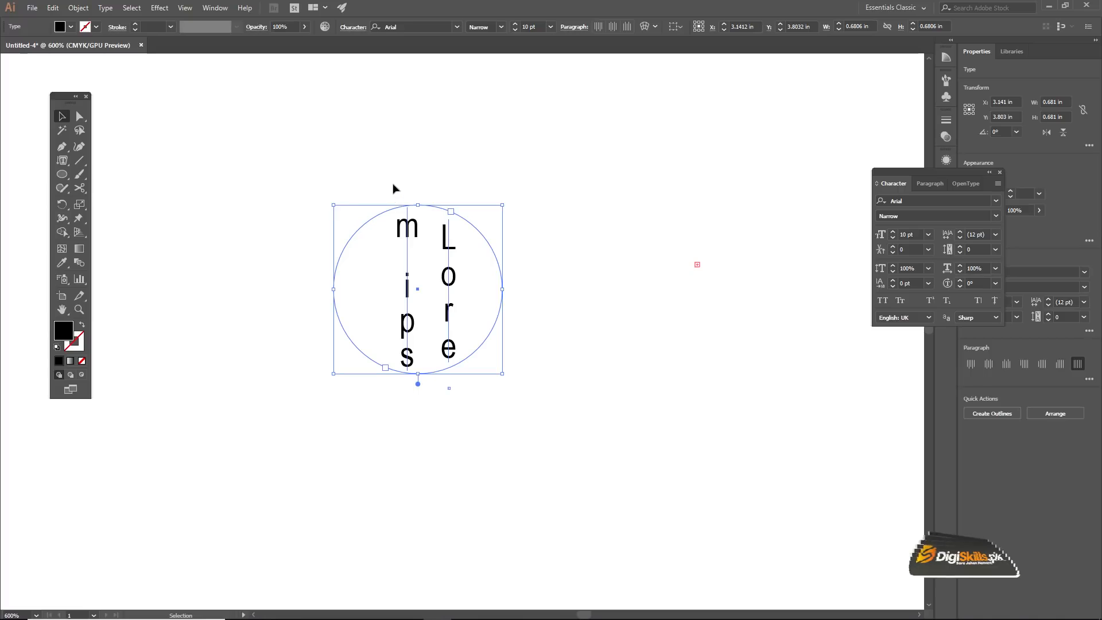
key("Delete")
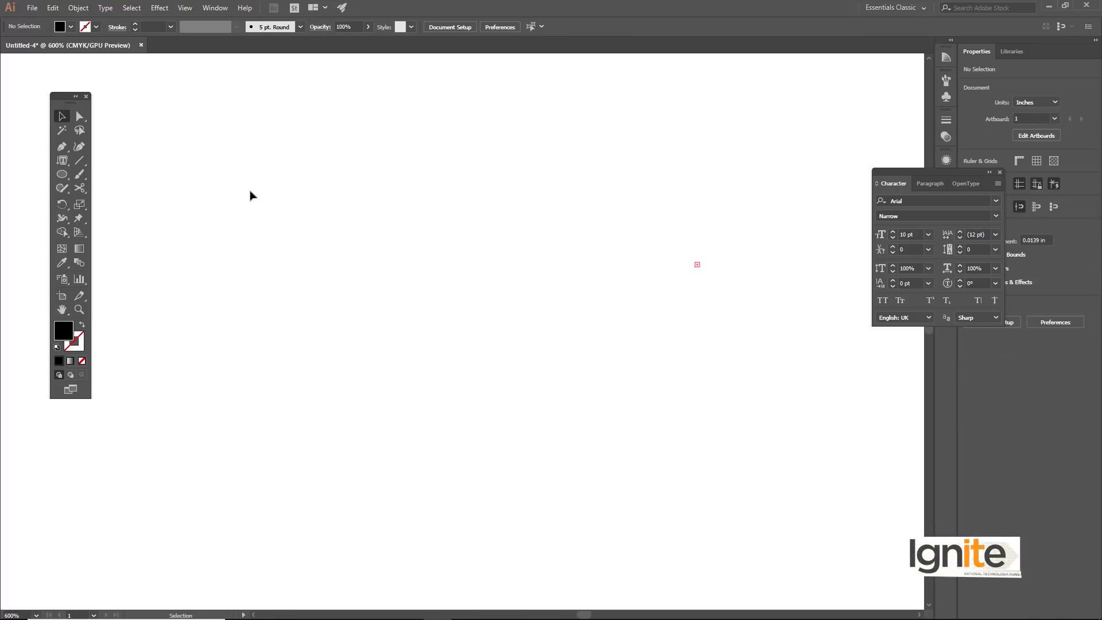
Step: Create a horizontal area text block of placeholder text about 0.74 in wide and 1.60 in high with the Type tool
left_click_drag(62, 161, 143, 222)
left_click_drag(221, 156, 404, 553)
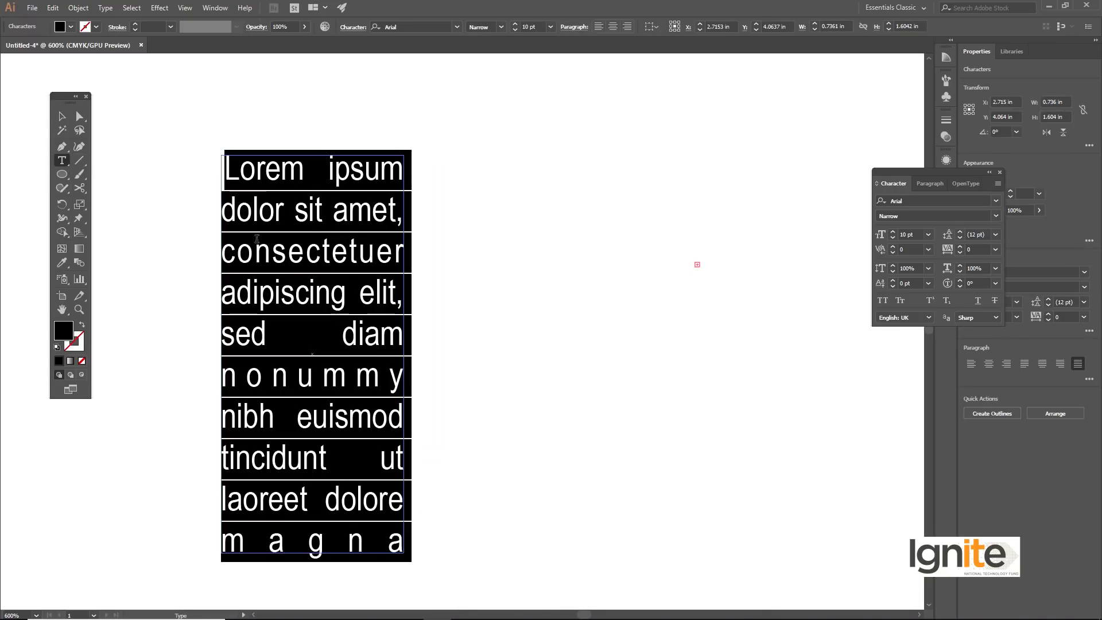
key("Escape")
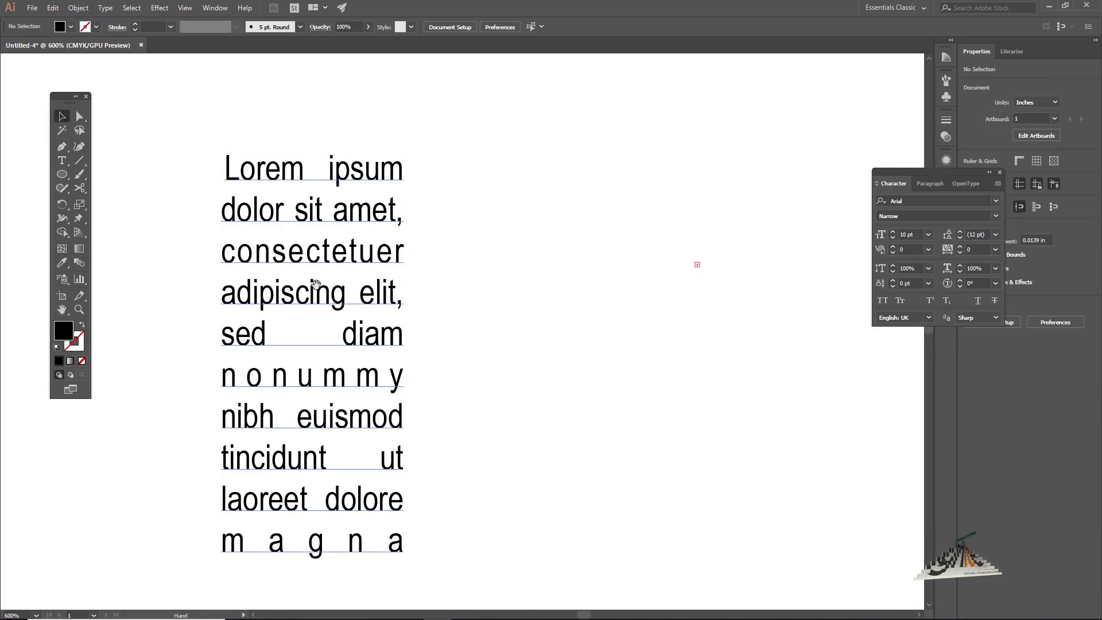
Step: Enlarge the placeholder text frame to about 0.82 in wide and 1.94 in high from its lower-right corner
scroll(207, 117, "down", 1)
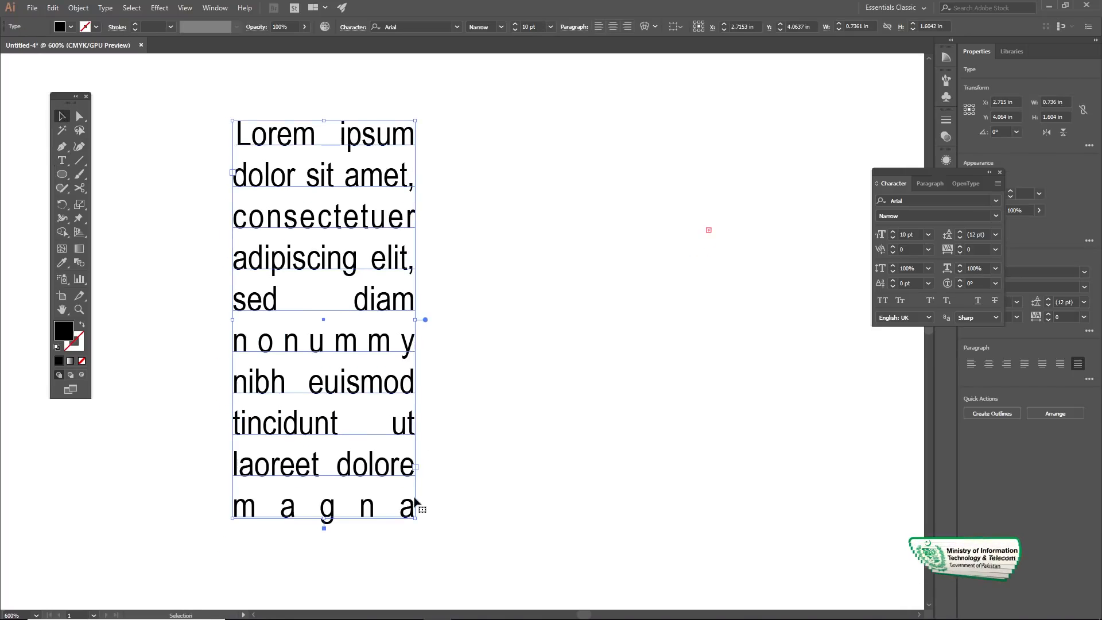
left_click_drag(415, 517, 424, 530)
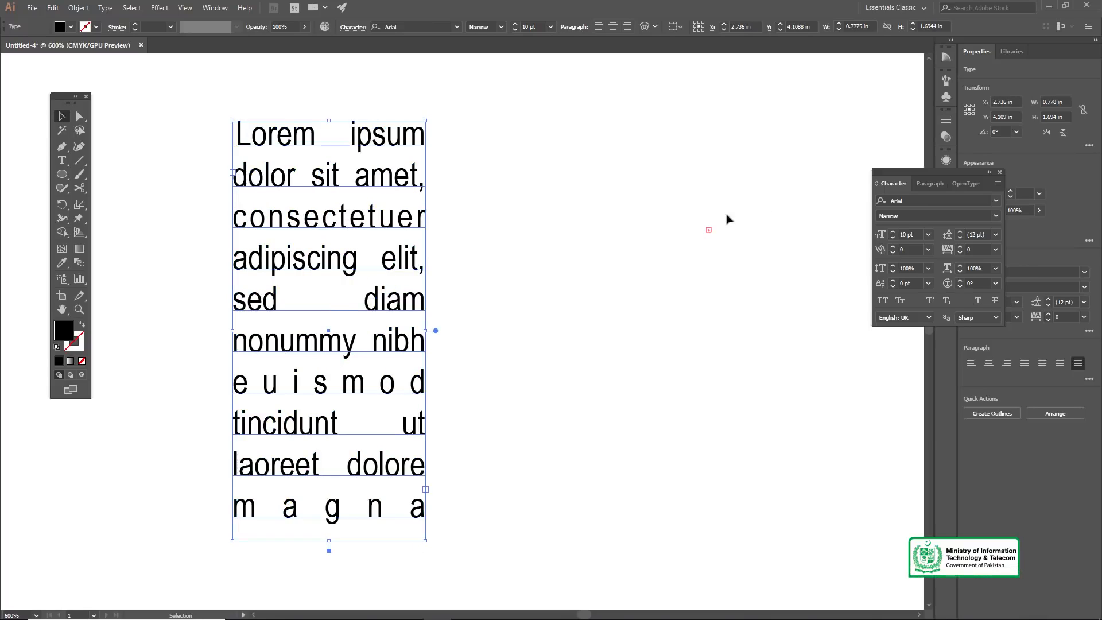
left_click_drag(424, 542, 437, 600)
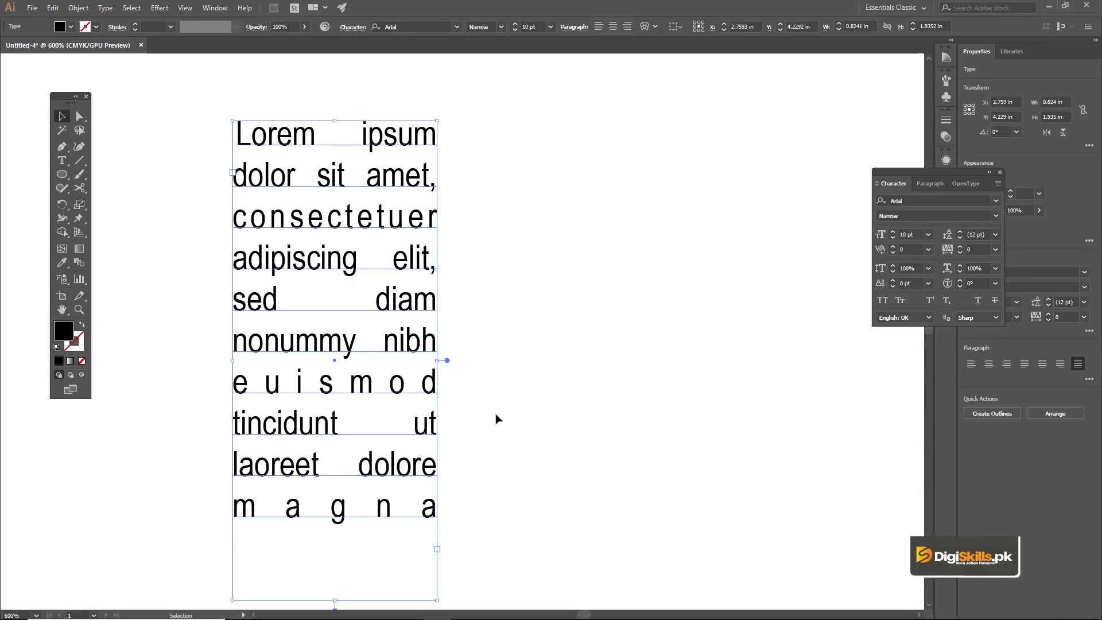
Step: Duplicate the placeholder text block horizontally so the copy sits directly to the right of the original
left_click(168, 152)
left_click(267, 187)
left_click_drag(267, 186, 488, 186)
left_click(413, 84)
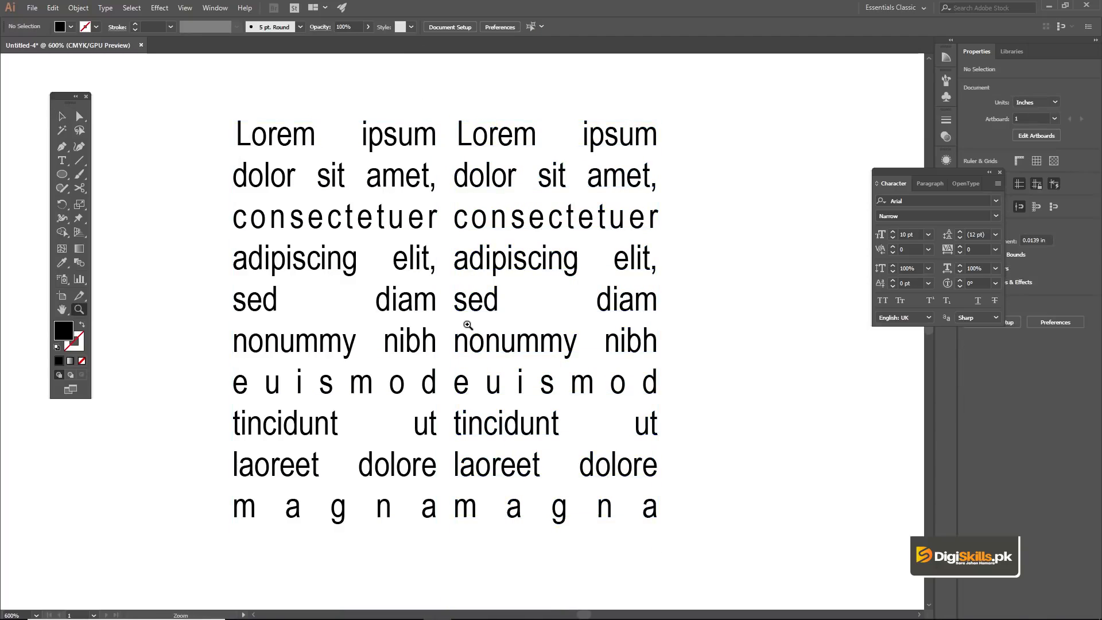
Step: Move the copied text block slightly to the right to widen the gap, and select both text blocks together
scroll(471, 339, "down", 1)
left_click(471, 342)
left_click(487, 344, "shift")
left_click(485, 308)
left_click_drag(485, 308, 503, 309)
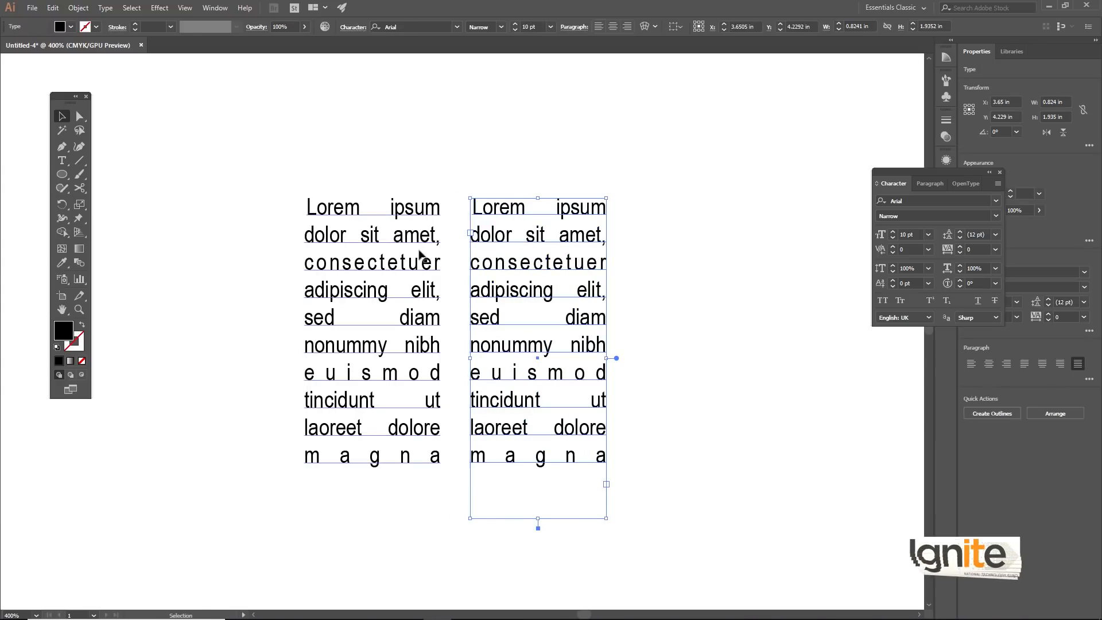
left_click(398, 257, "shift")
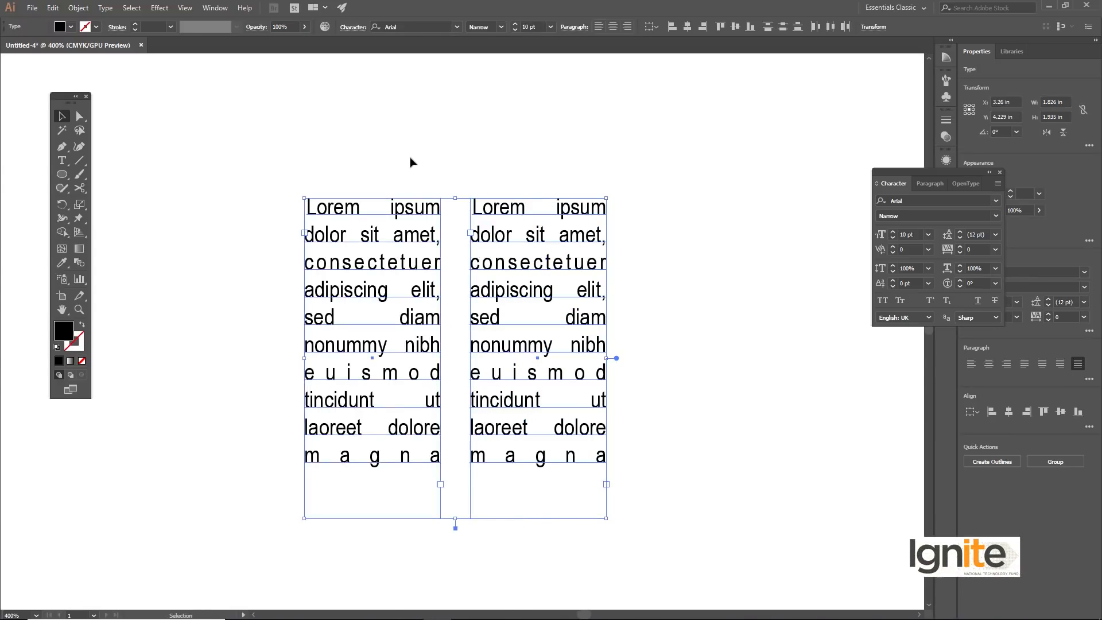